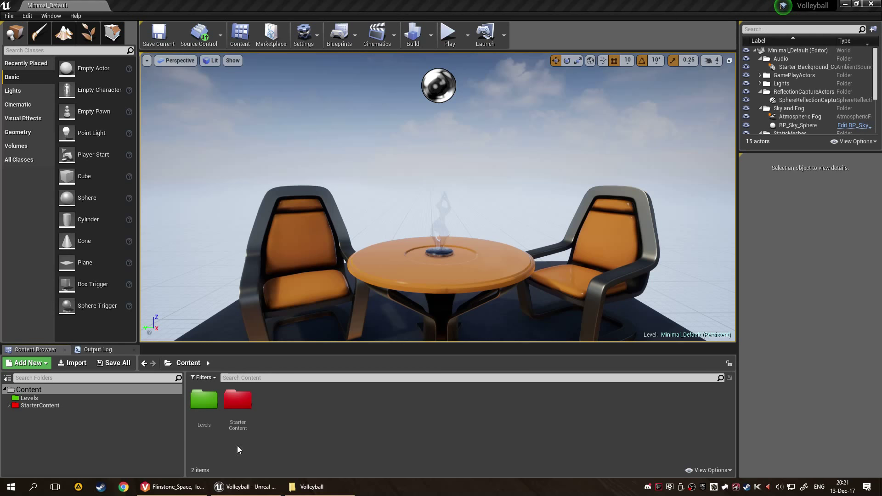
Step: Bring the Flinstone_Space workspace forward, deselect Volleyball, then switch to the Volleyball Explorer folder
left_click(205, 485)
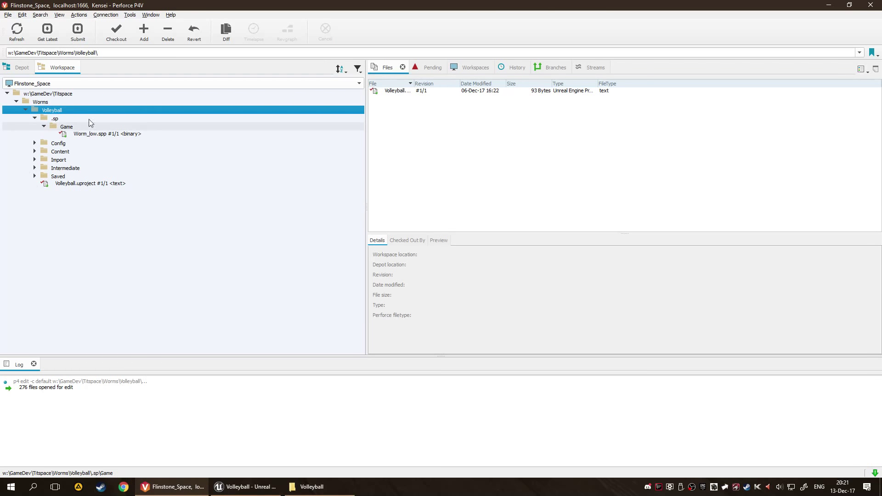
left_click(216, 239)
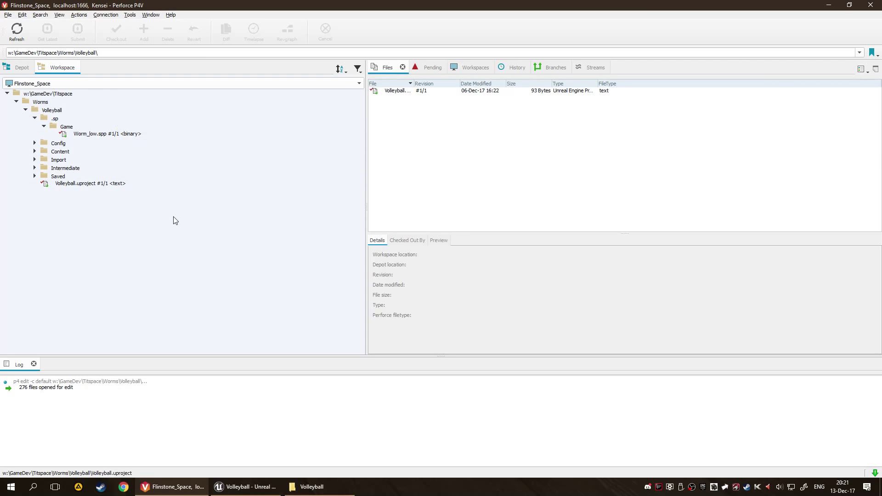
left_click(308, 487)
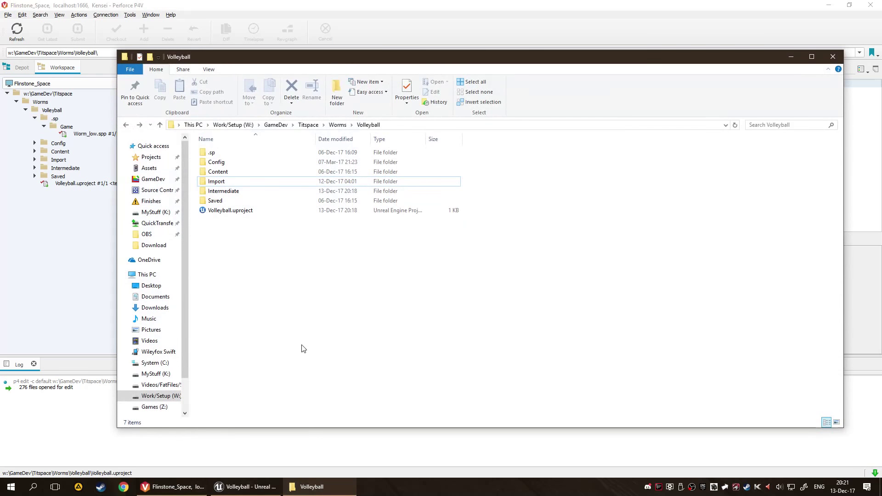
Step: Browse Import and its Animations and .mayaSwatches subfolders, then select Import in Perforce
double_click(257, 185)
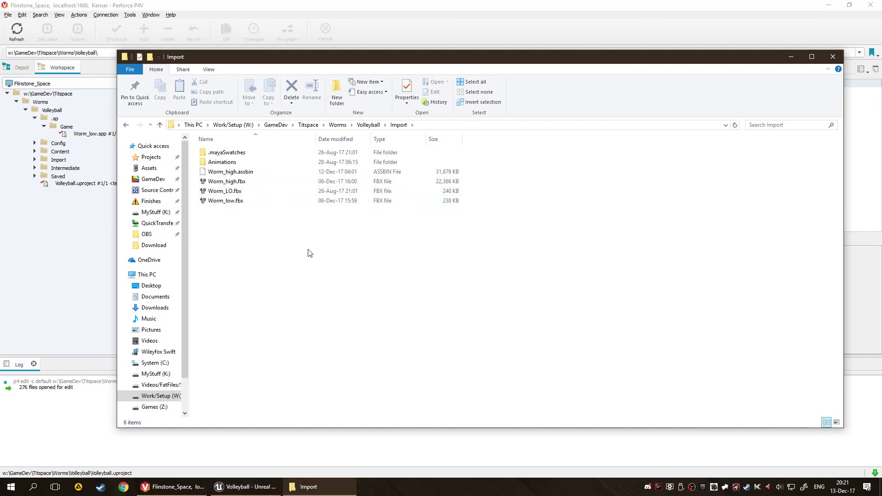
double_click(277, 163)
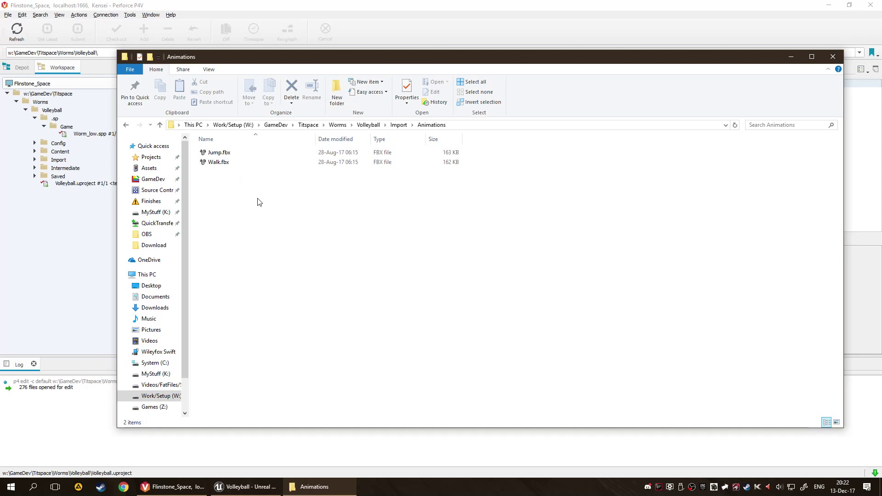
key("BackSpace")
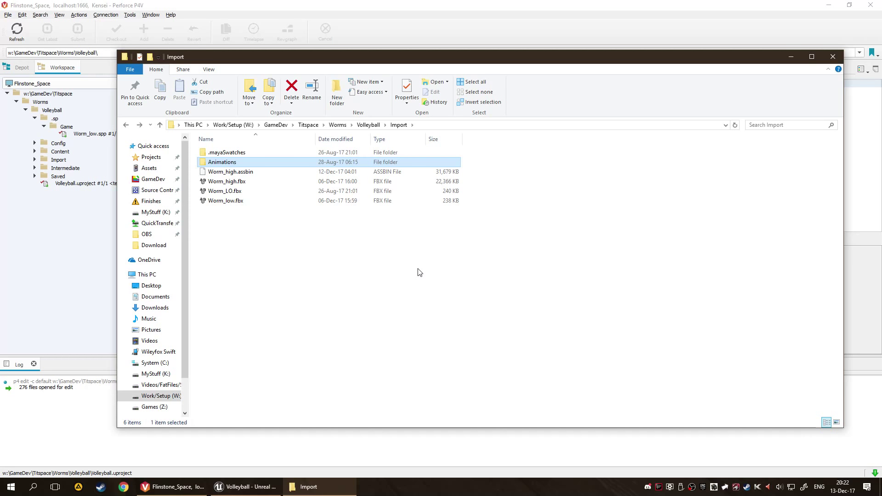
left_click(419, 272)
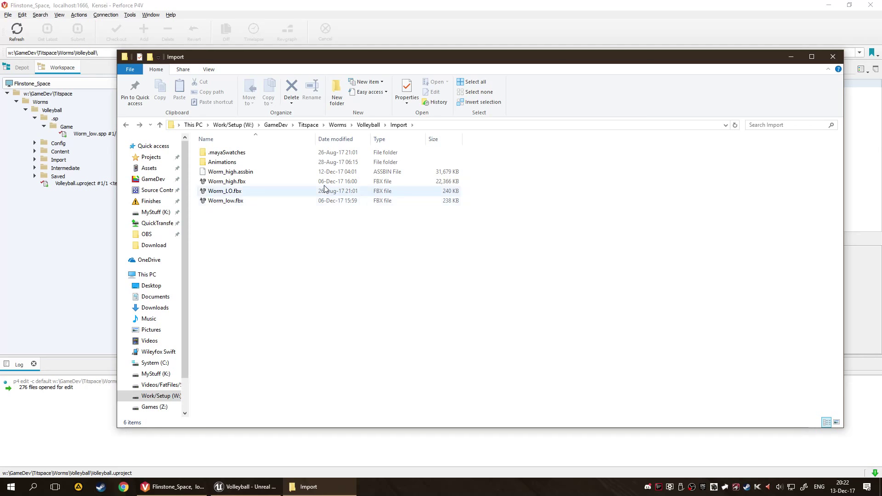
double_click(302, 152)
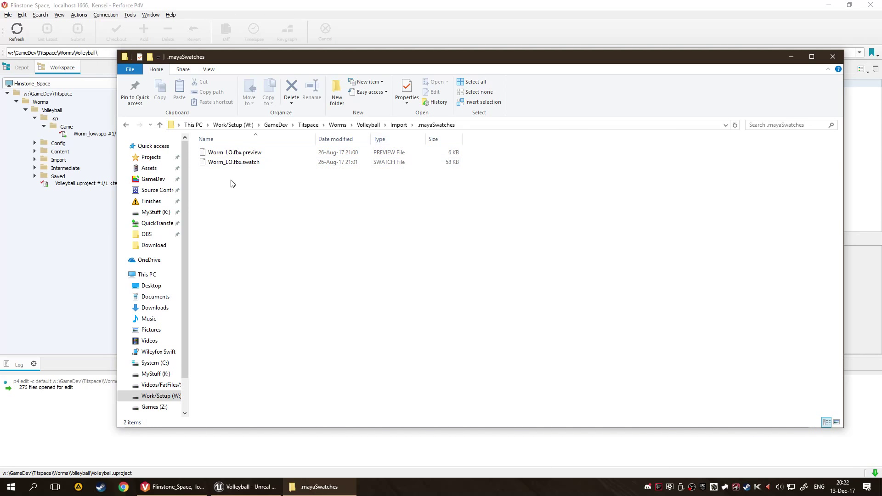
key("BackSpace")
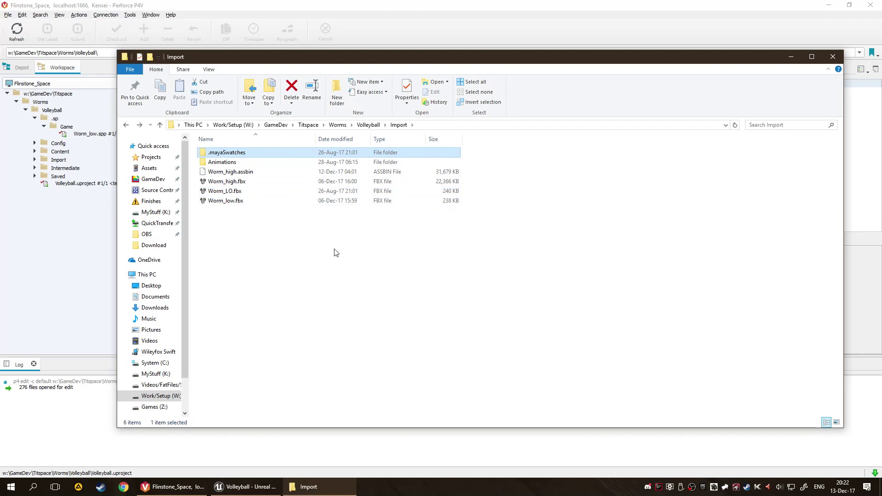
left_click_drag(295, 57, 386, 56)
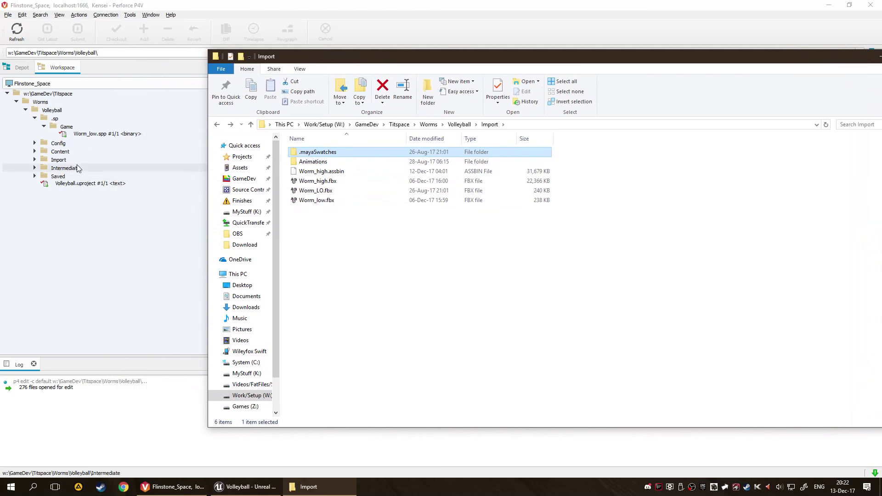
left_click(72, 158)
Step: Start marking the Import folder for add, then cancel the changelist dialog
right_click(62, 159)
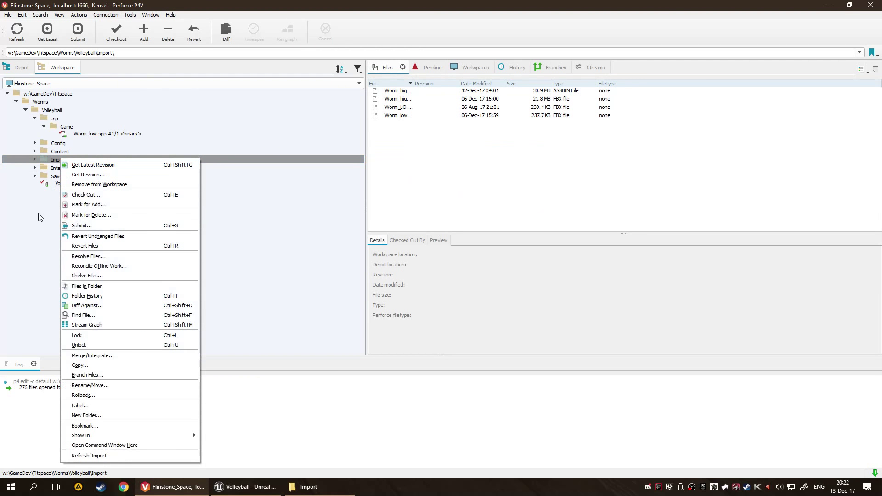
left_click(78, 205)
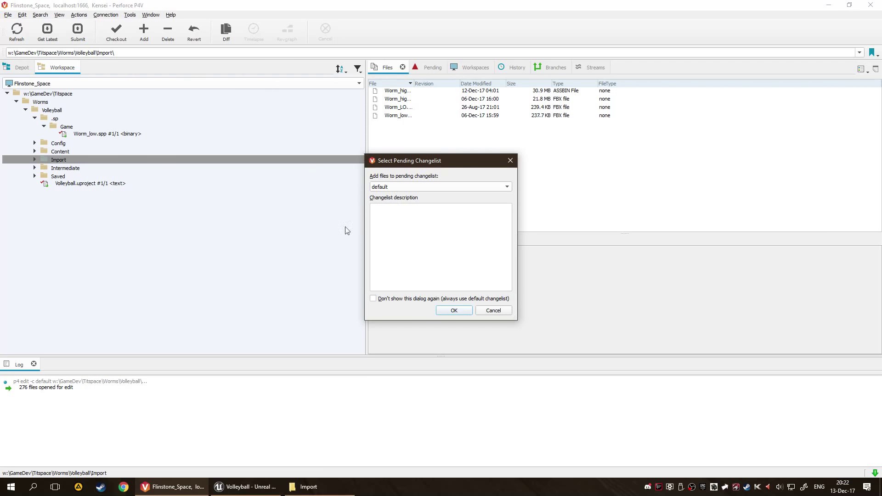
left_click(506, 310)
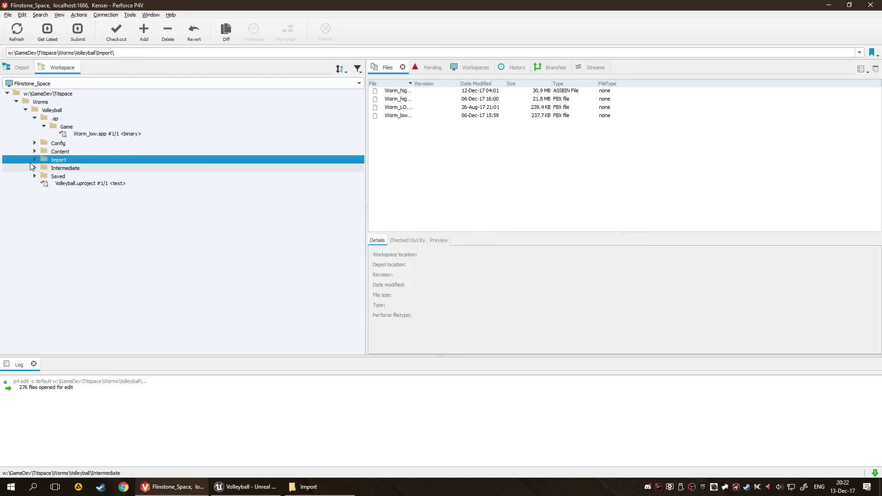
Step: Expand Import to list .mayaSwatches, Animations and the four Worm files, then reselect Import
left_click(34, 160)
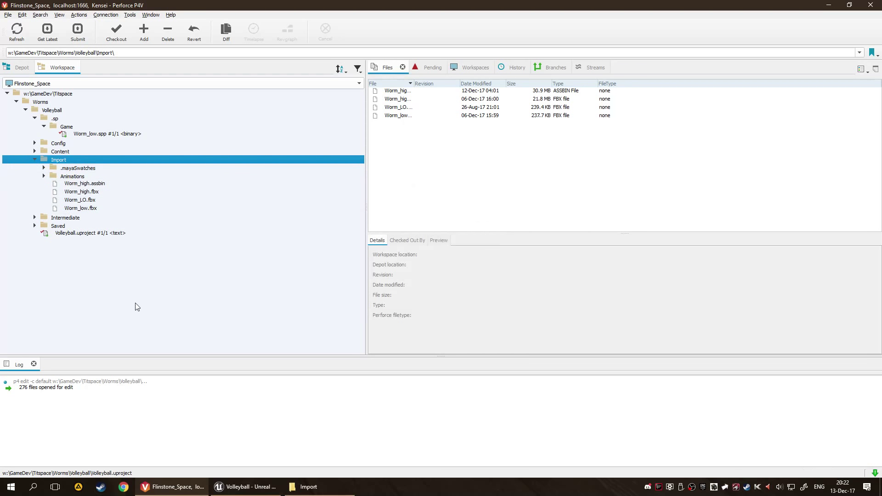
left_click(88, 170)
left_click(82, 176)
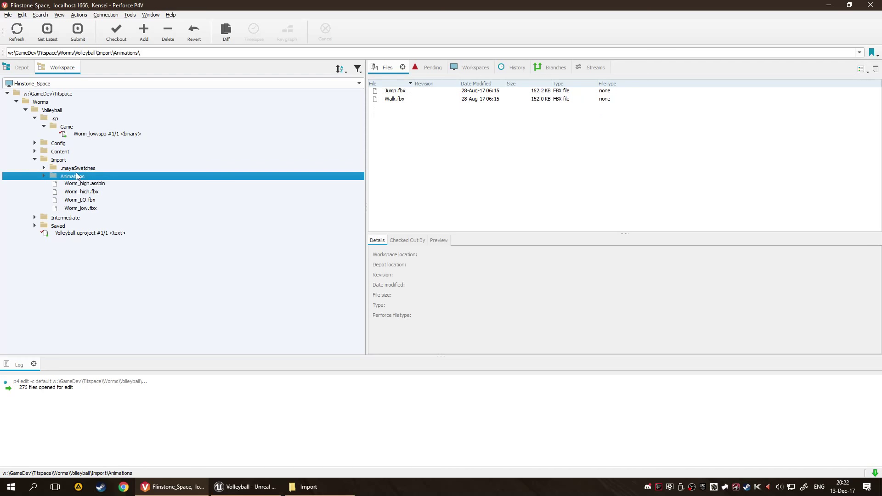
left_click(98, 207, "shift")
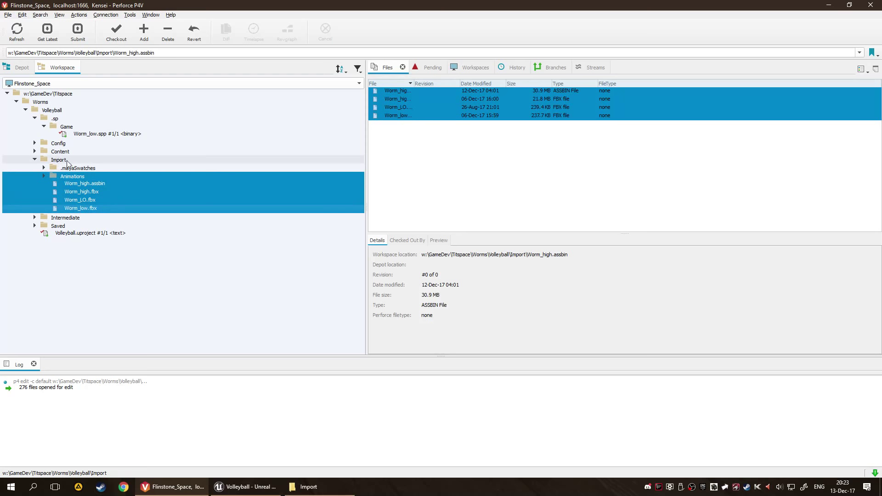
left_click(119, 270)
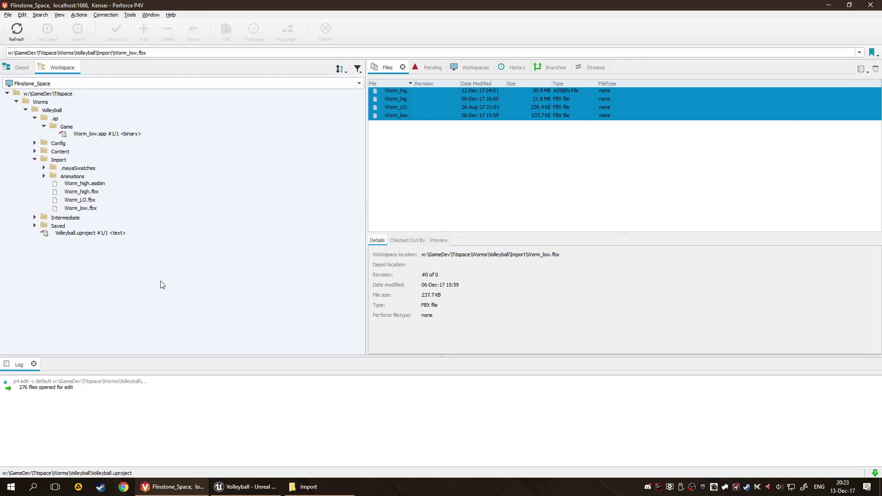
left_click(123, 161)
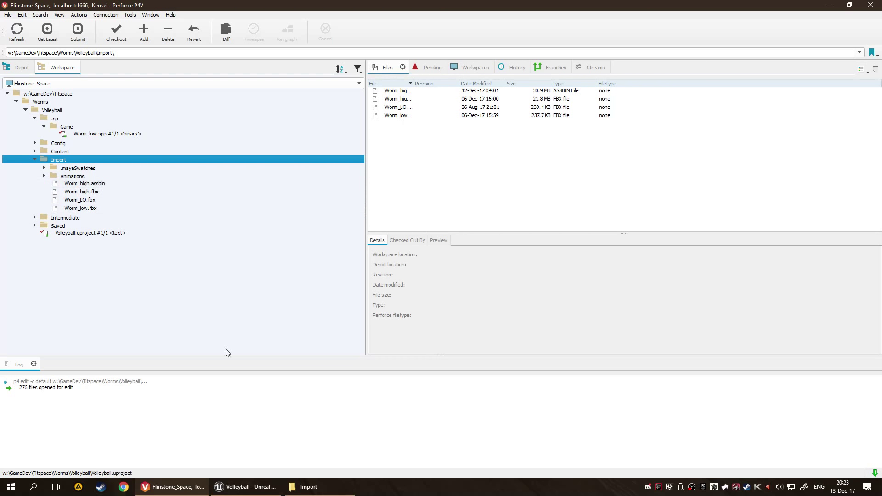
left_click(286, 481)
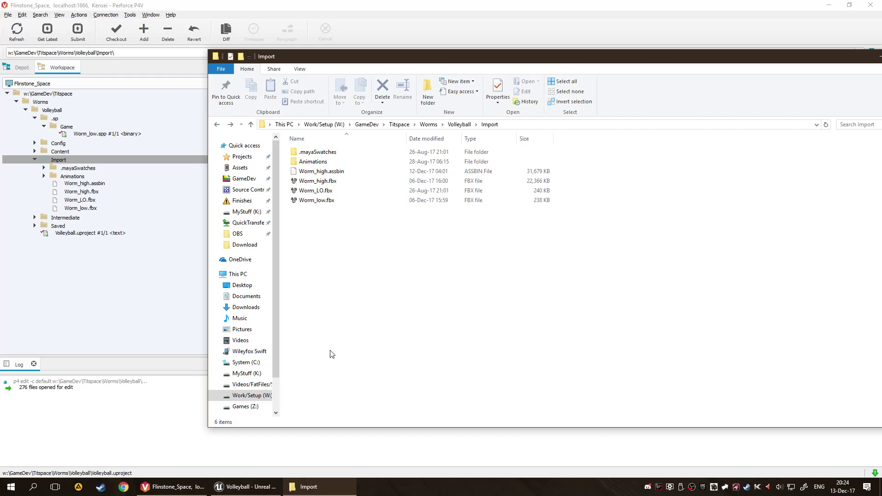
Step: Mark the Import folder's 8 files for add in the default changelist
left_click(248, 487)
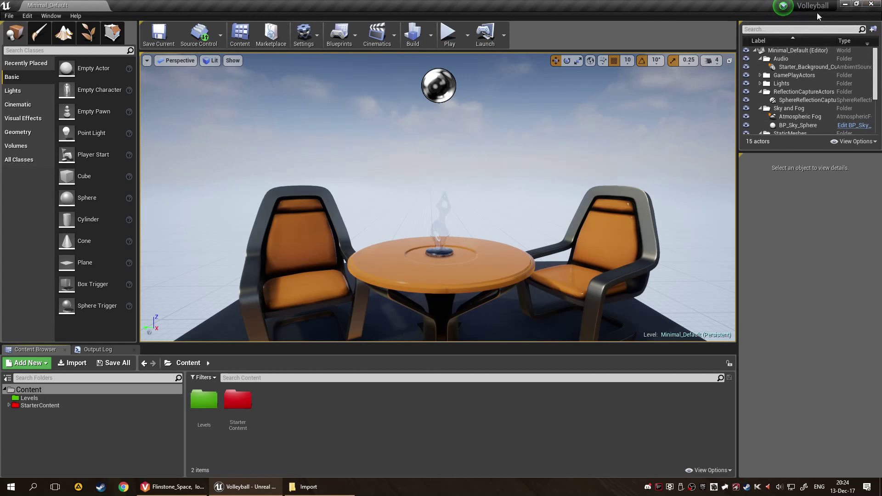
left_click(246, 487)
left_click(303, 488)
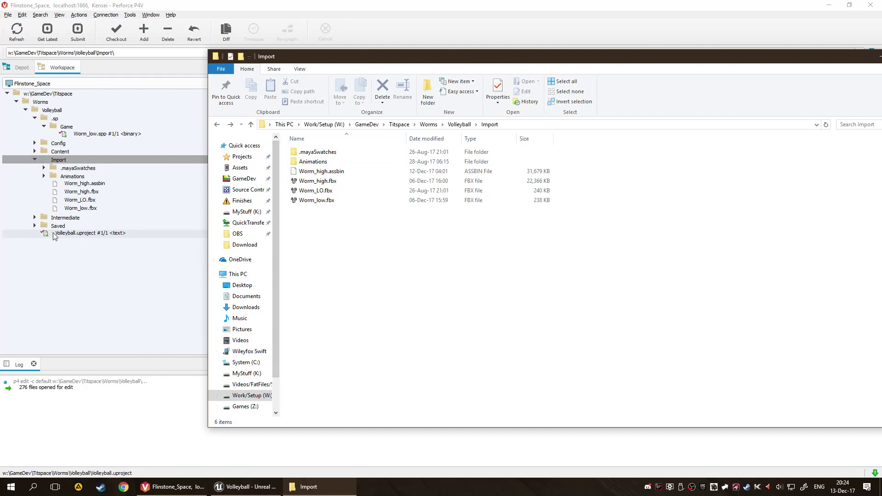
right_click(74, 159)
left_click(101, 205)
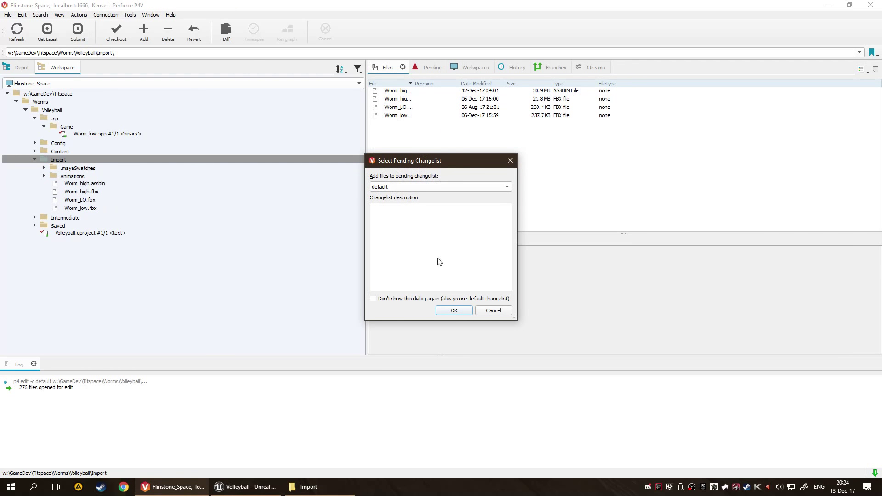
left_click(454, 310)
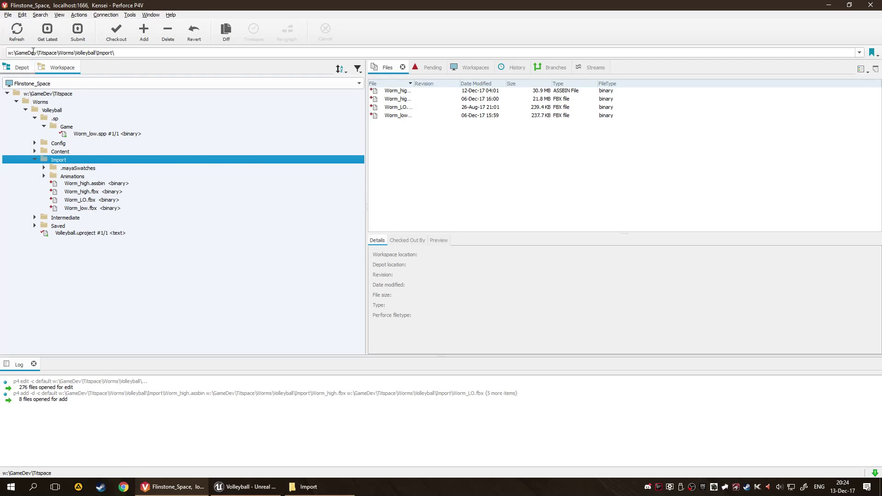
left_click(105, 15)
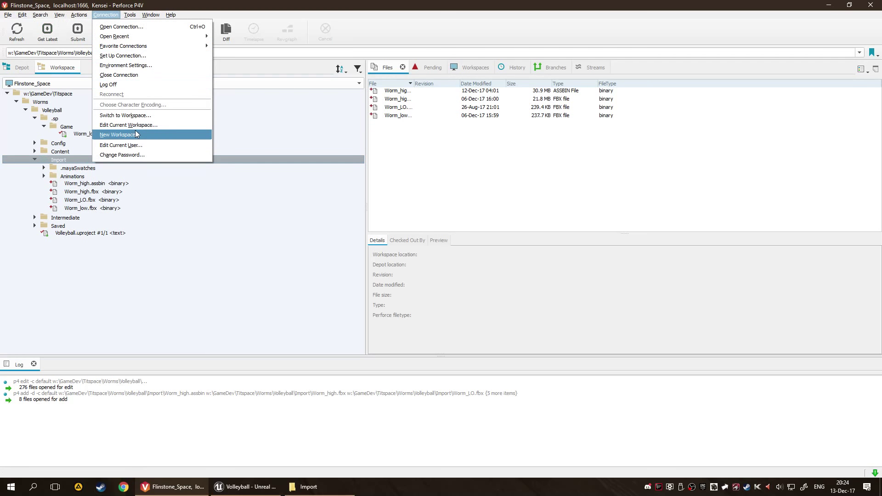
left_click(154, 125)
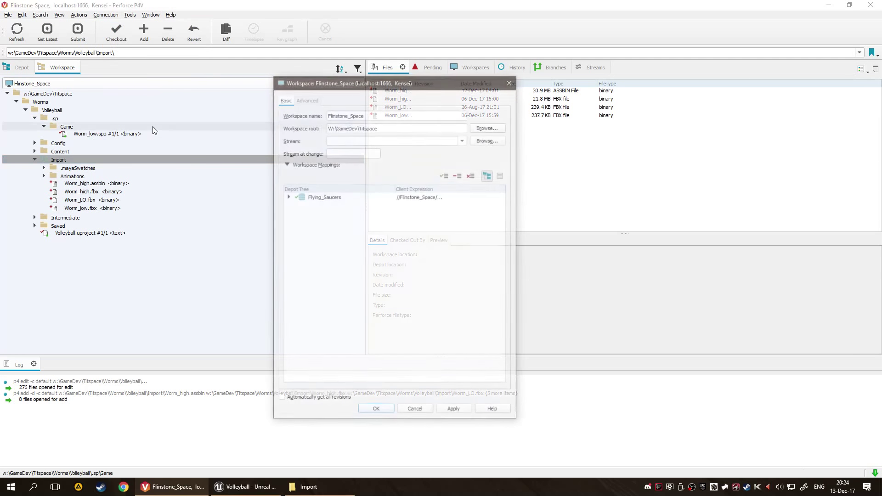
left_click(287, 197)
left_click(296, 205)
left_click(304, 214)
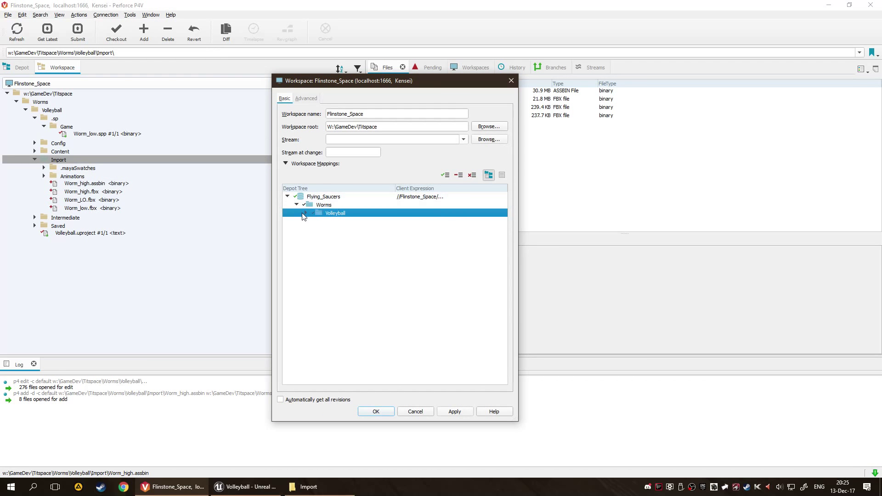
left_click(306, 213)
left_click(414, 411)
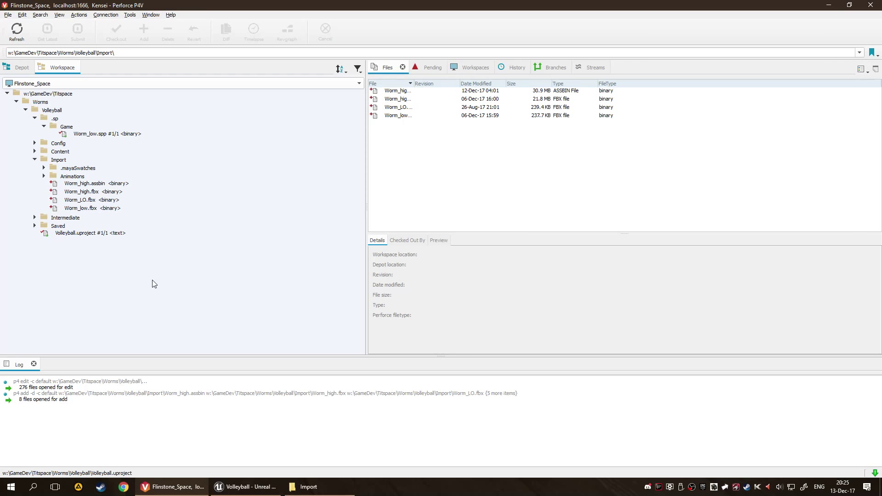
Step: Revert the pending adds on the four Worm files in Import
left_click(111, 186)
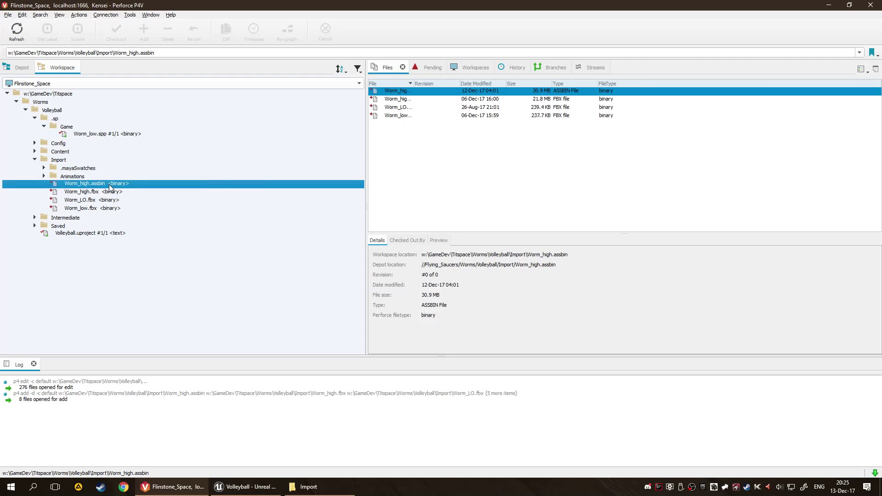
right_click(110, 186)
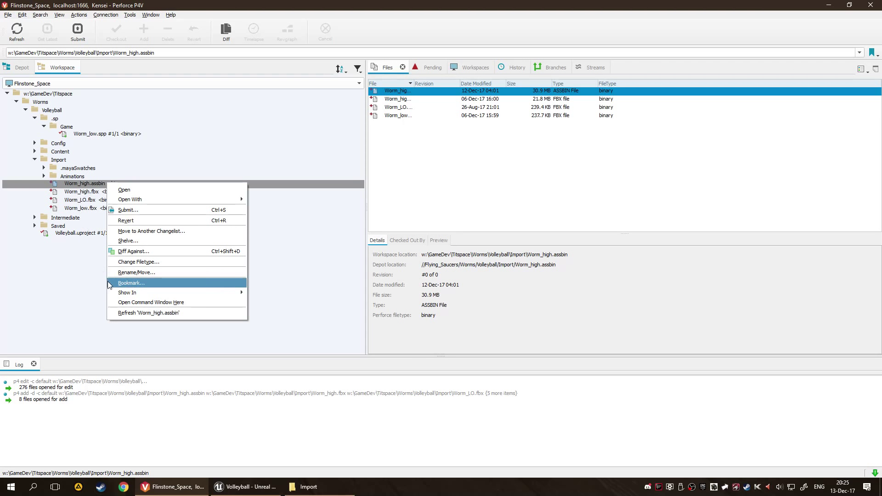
left_click(59, 276)
left_click(82, 184)
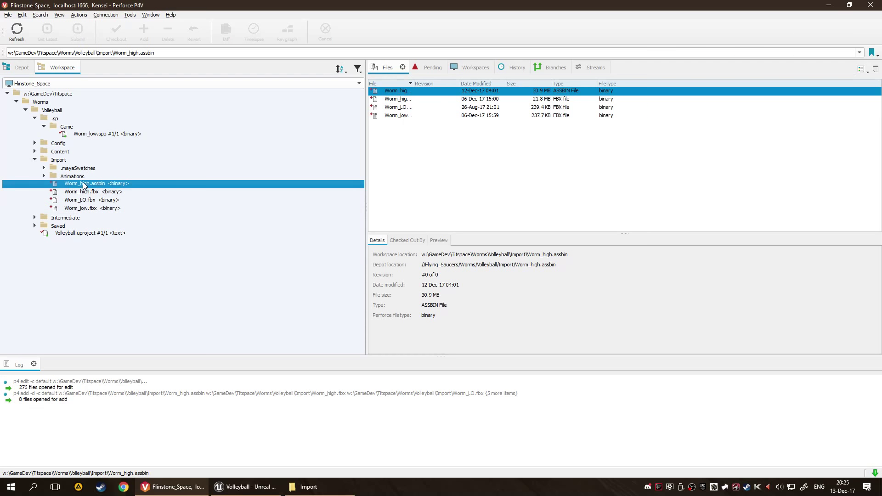
left_click(92, 209, "shift")
right_click(89, 198)
mouse_move(90, 212)
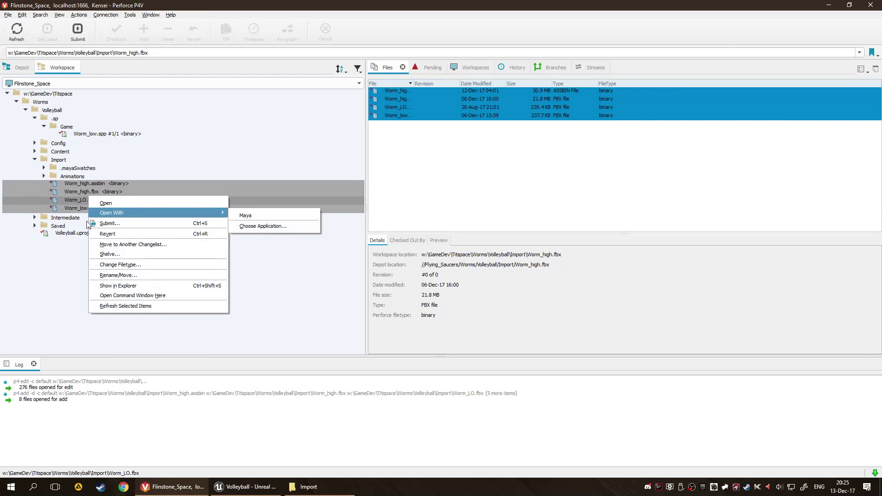
left_click(123, 234)
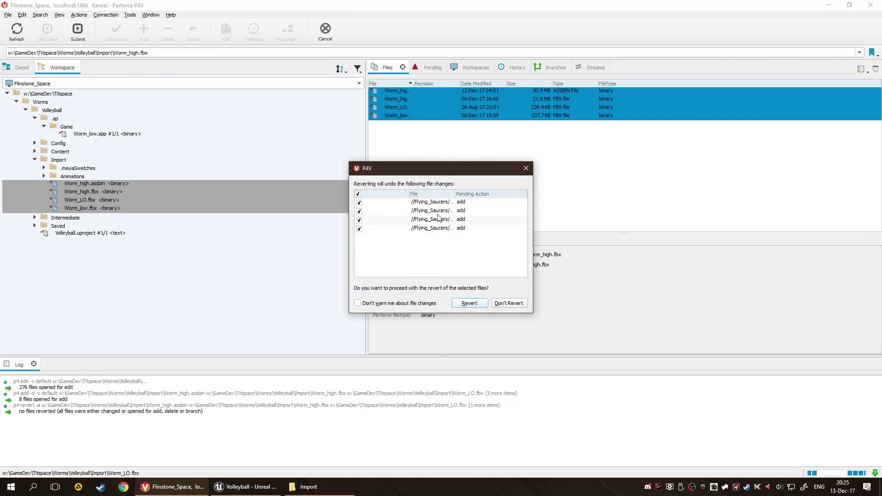
left_click(465, 306)
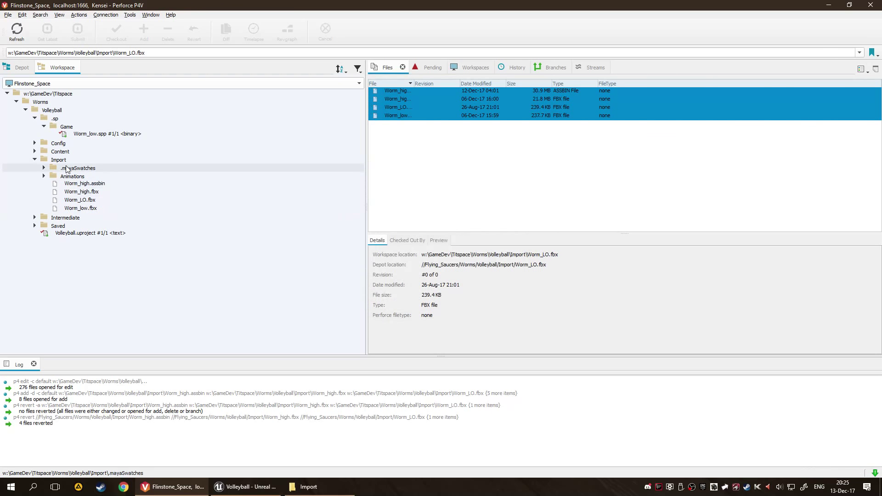
Step: Revert the two .mayaSwatches files, then expand Animations to show Jump.fbx and Walk.fbx
left_click(66, 169)
right_click(65, 167)
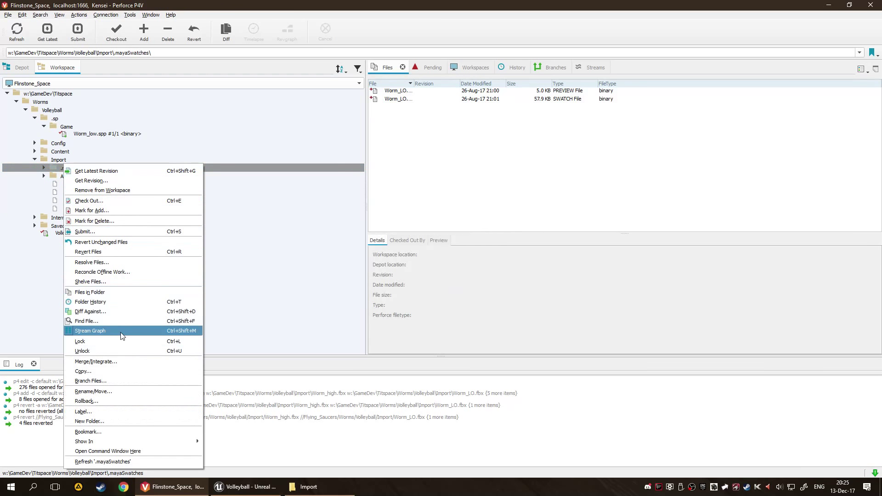
left_click(182, 252)
left_click(464, 303)
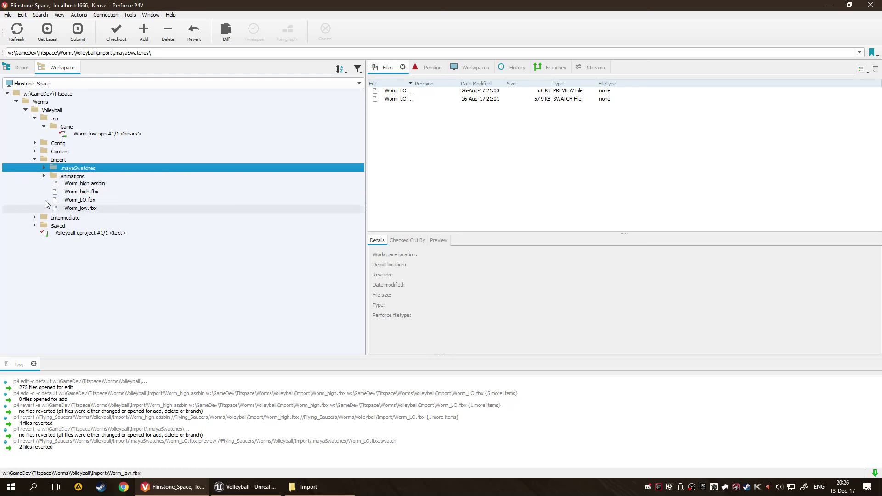
left_click(44, 176)
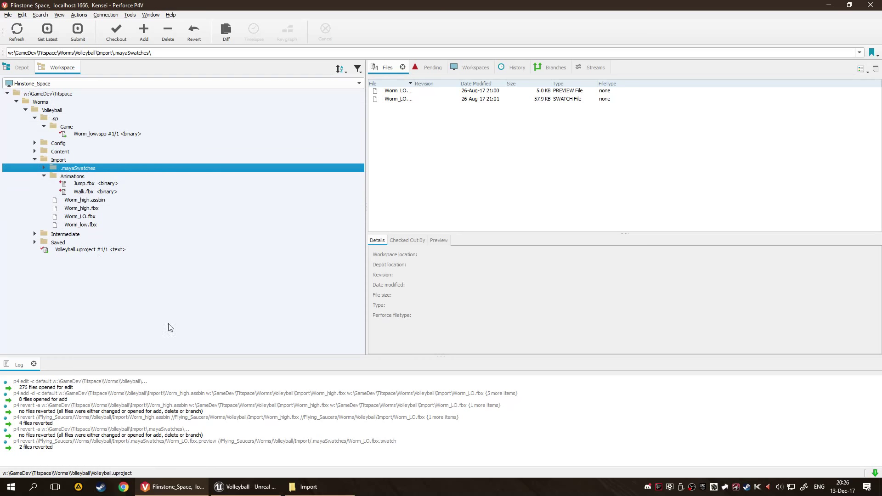
Step: Submit Volleyball's 278 pending files with a description of the Import mapping and 4.18.2 upgrade
left_click(66, 160)
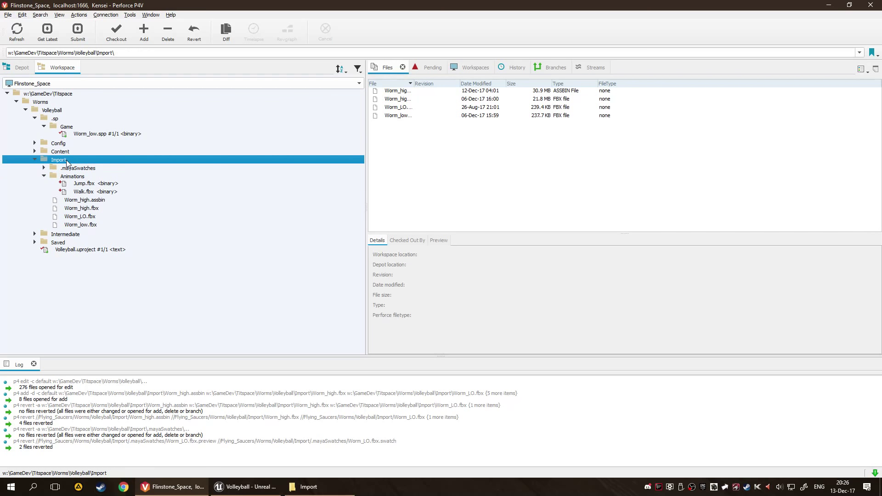
left_click(97, 286)
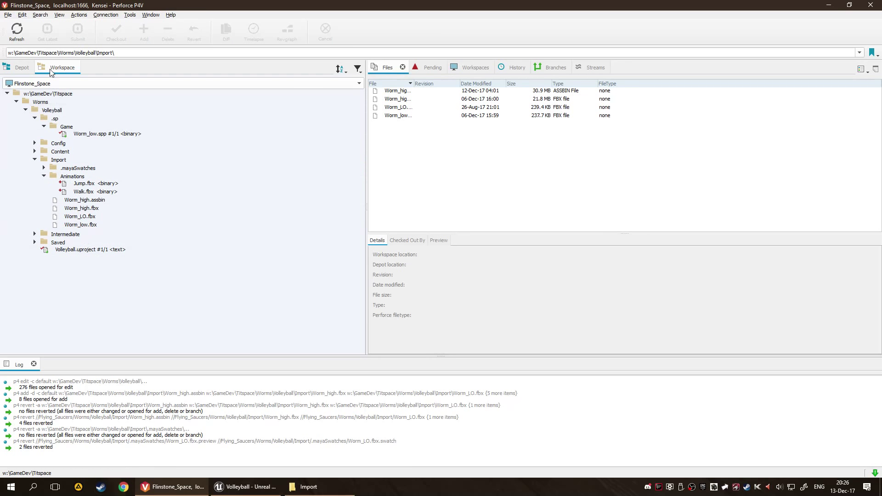
left_click(61, 110)
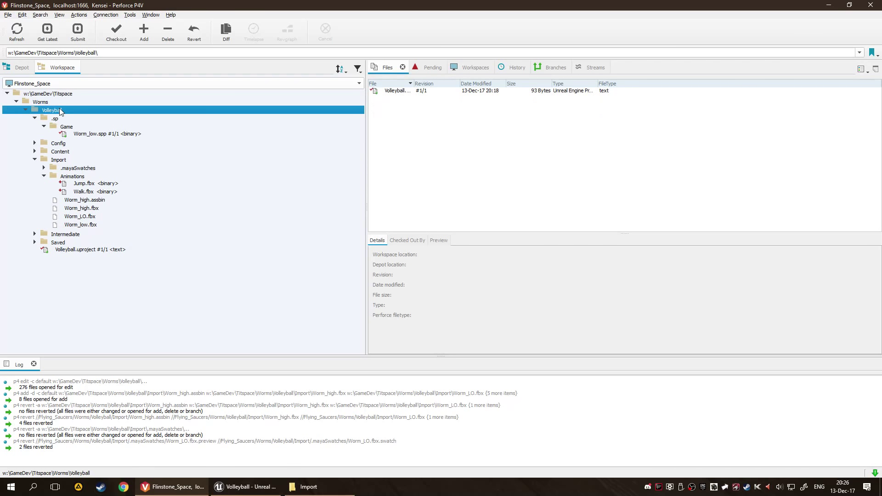
left_click(77, 31)
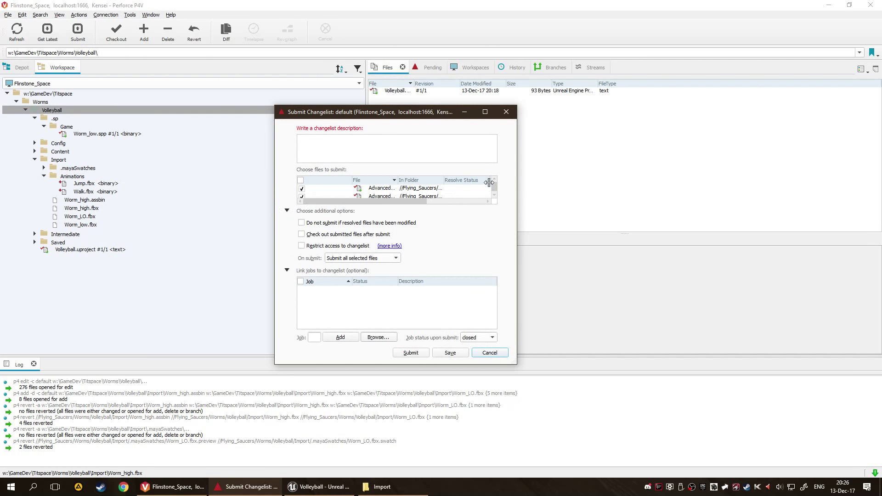
type("A")
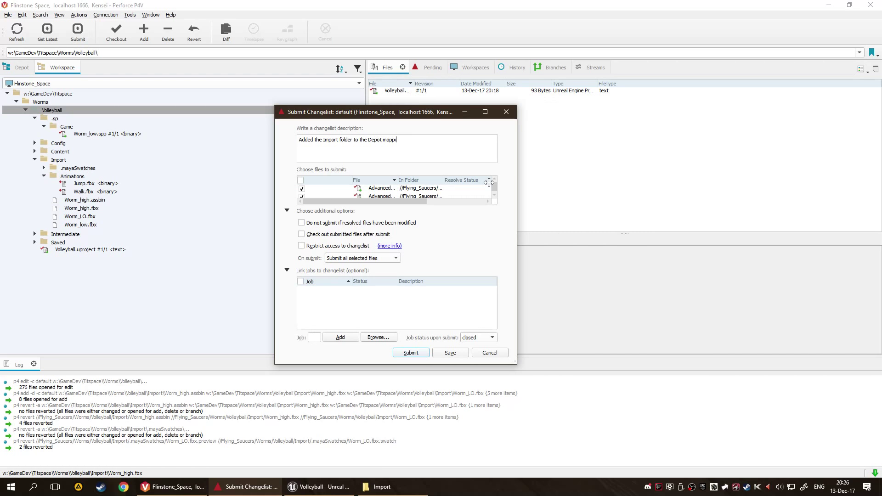
type("ings. Upgraded the 4.15 version to 4.18.2")
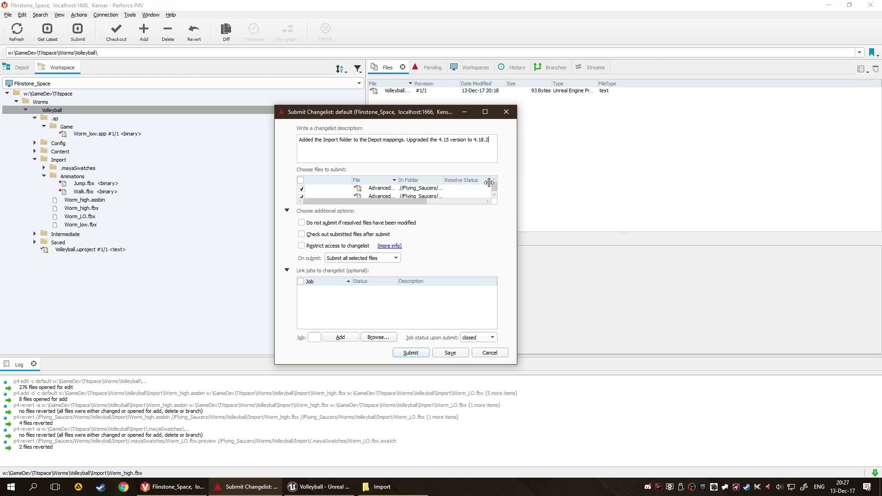
scroll(410, 192, "down", 3)
left_click(419, 354)
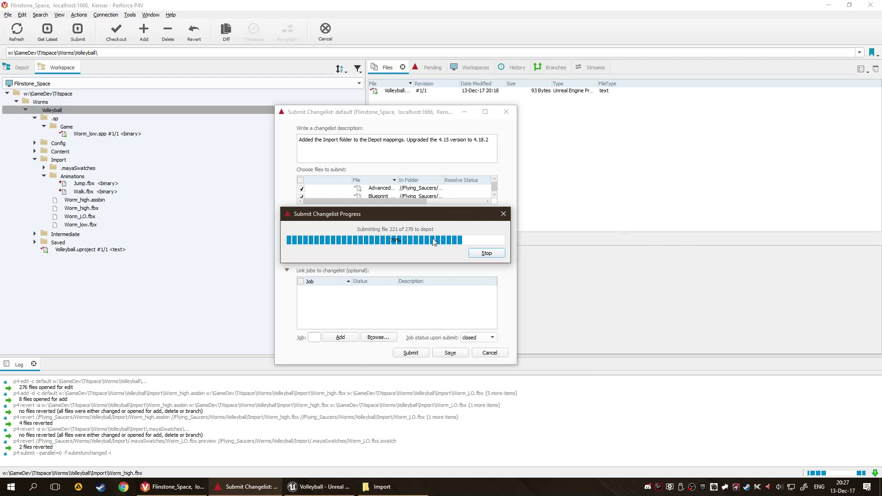
left_click(317, 487)
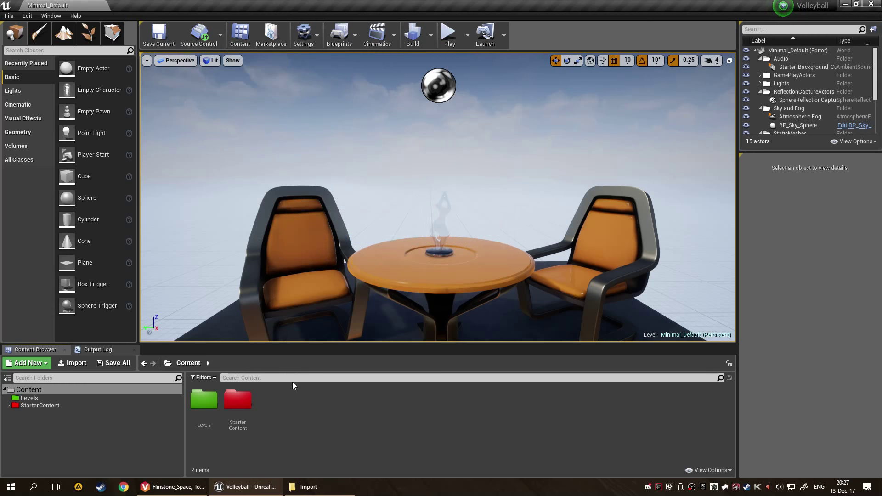
Step: Browse StarterContent > Blueprints and inspect Blueprint_Effect_Explosion's actions, then return to Perforce
double_click(238, 399)
double_click(263, 402)
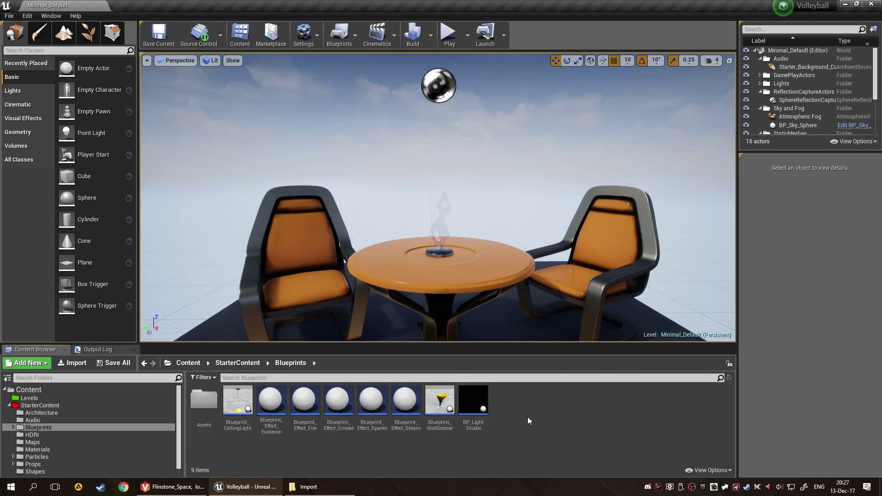
key("alt+Left")
key("alt+Left")
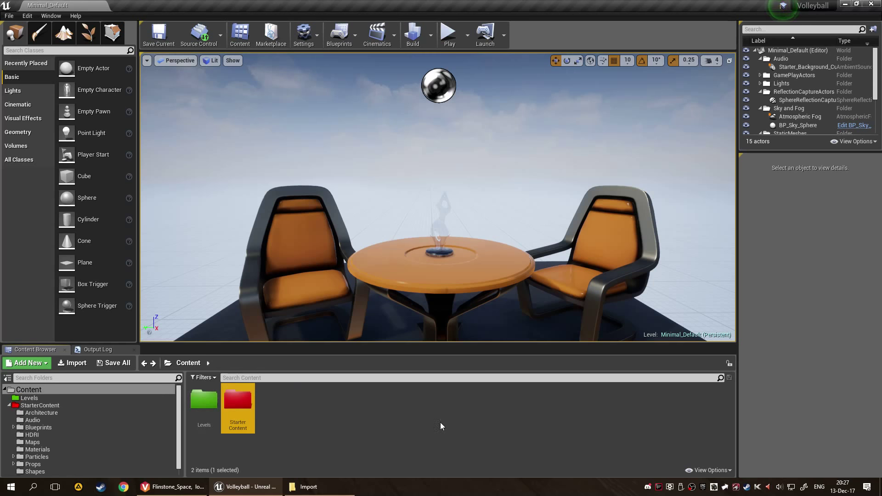
double_click(251, 411)
double_click(269, 402)
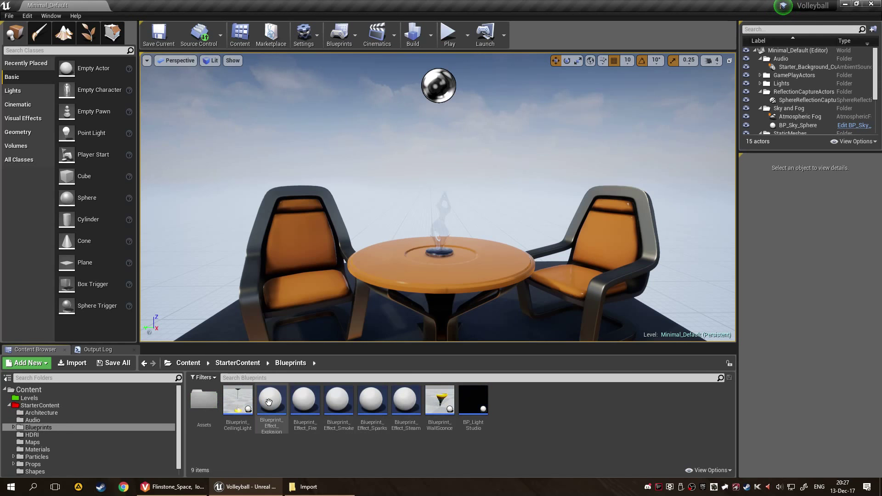
right_click(268, 402)
mouse_move(302, 398)
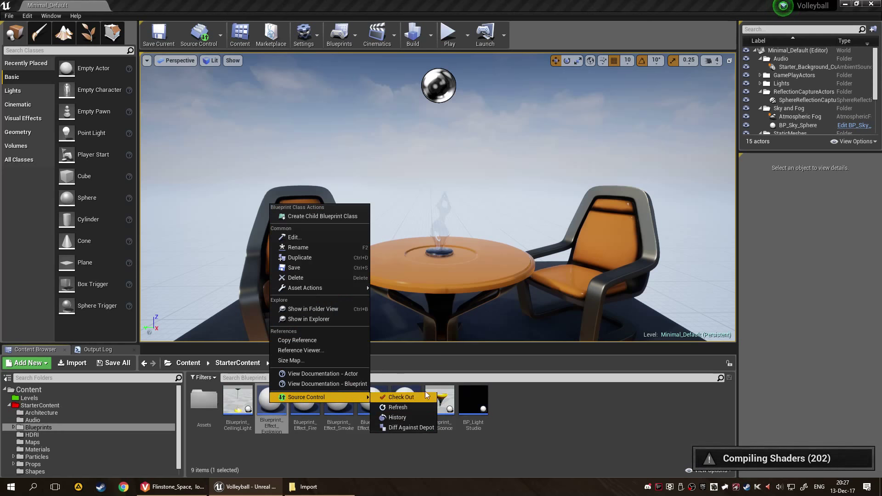
left_click(578, 404)
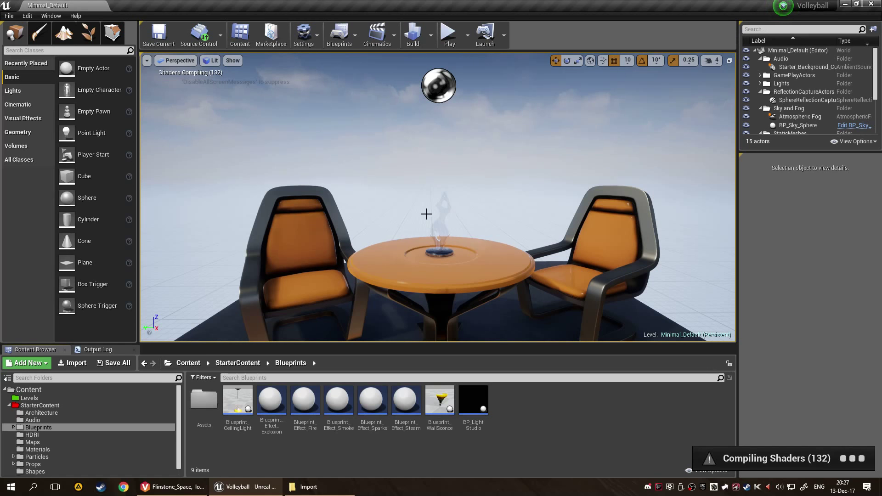
left_click(312, 491)
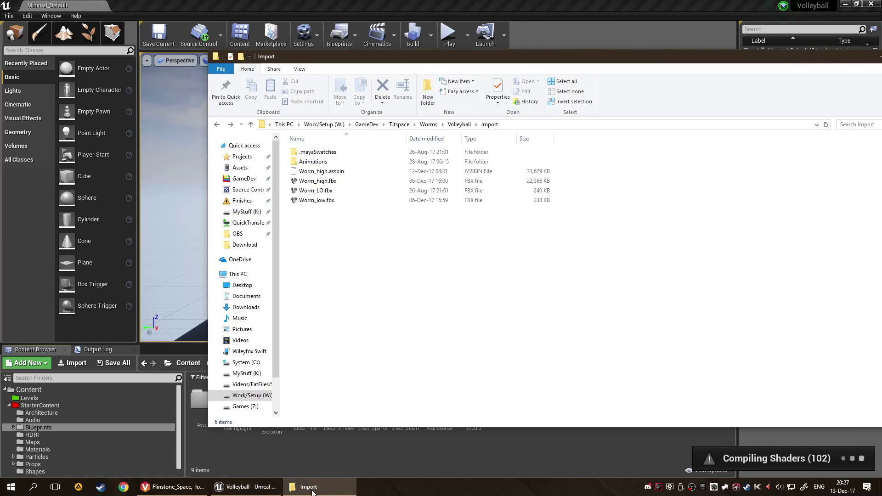
left_click(175, 487)
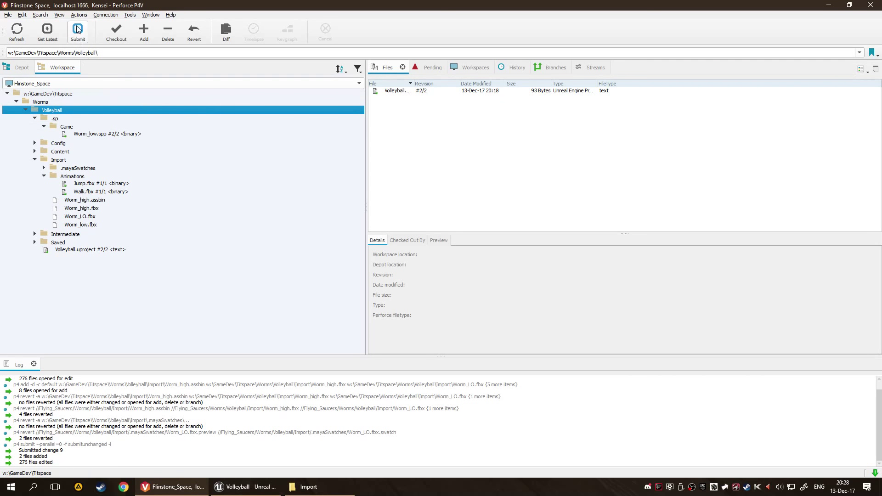
Step: Edit the Flinstone_Space workspace and expand mappings through Flying_Saucers, Worms, Volleyball to Import
left_click(106, 15)
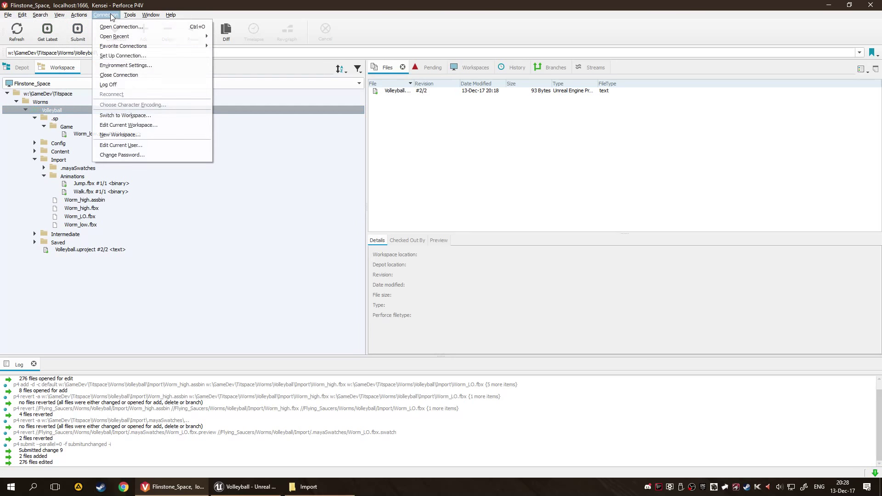
left_click(130, 125)
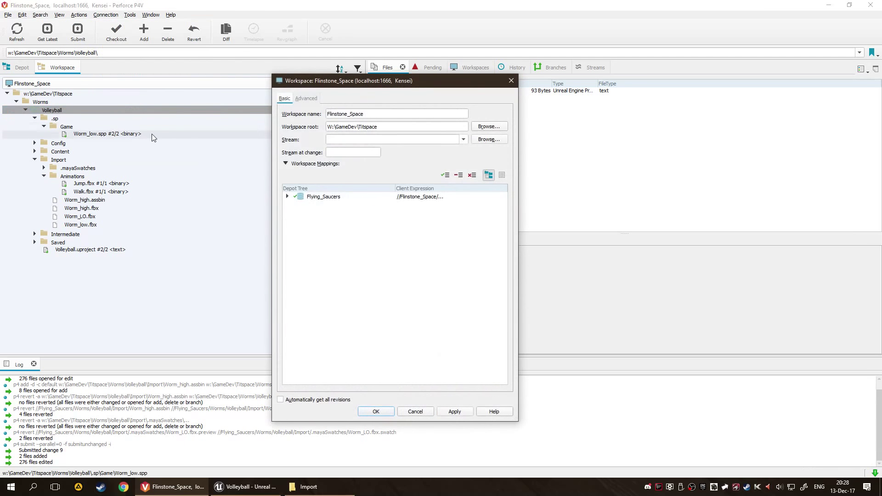
left_click(287, 196)
left_click(296, 205)
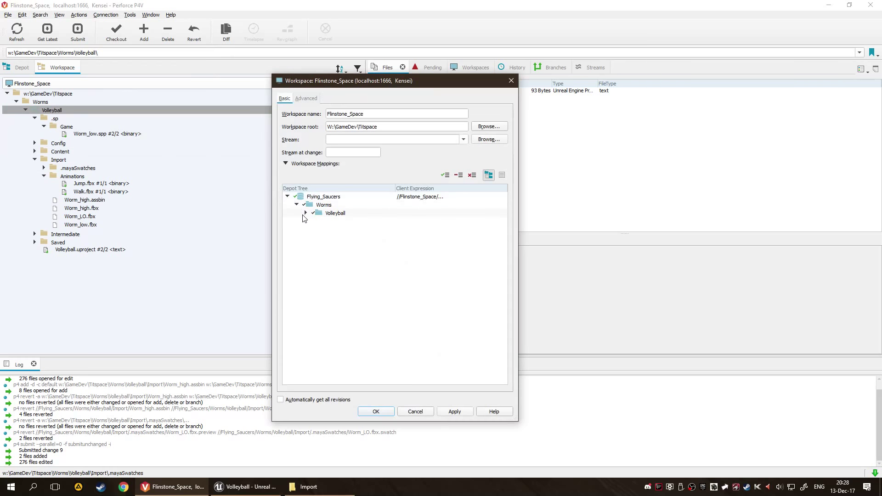
left_click(306, 213)
left_click(315, 246)
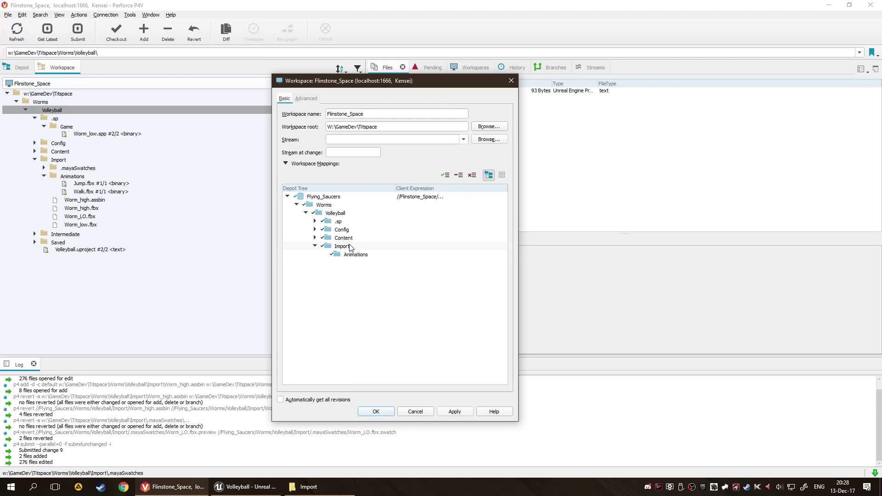
left_click(502, 176)
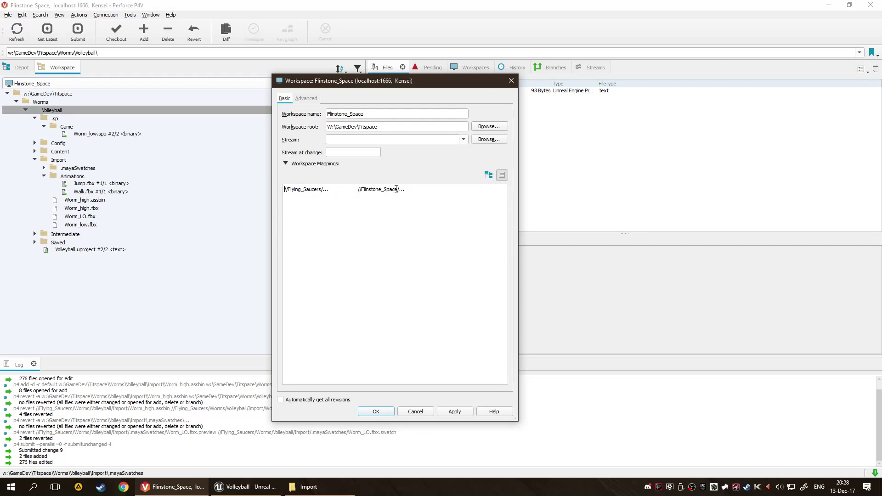
left_click(488, 175)
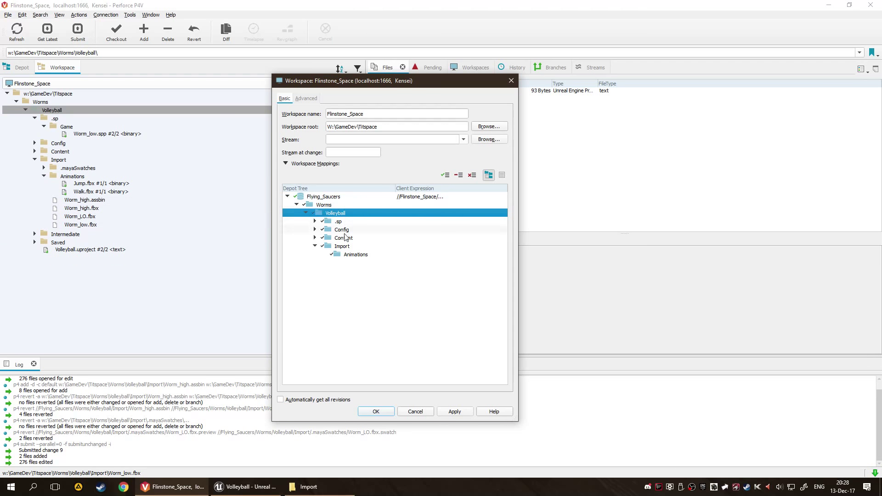
Step: Add an Exclude Special rule on Import for the assbin file extension and save it
right_click(346, 249)
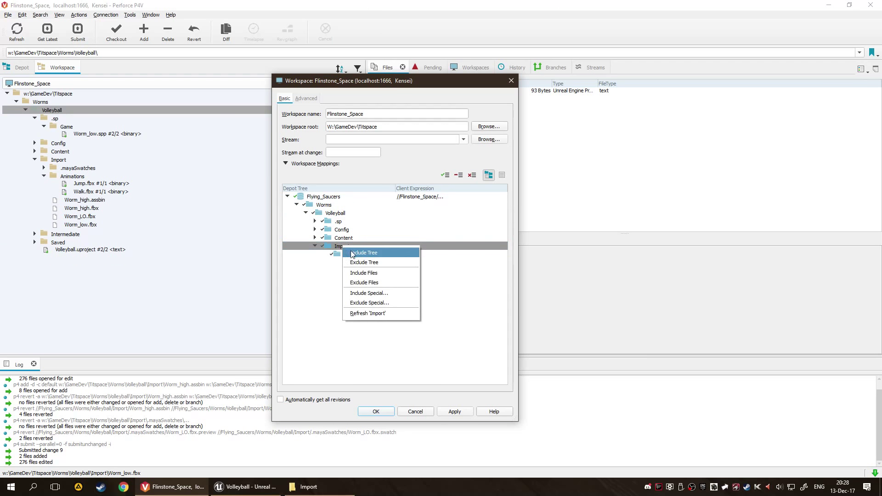
left_click(388, 293)
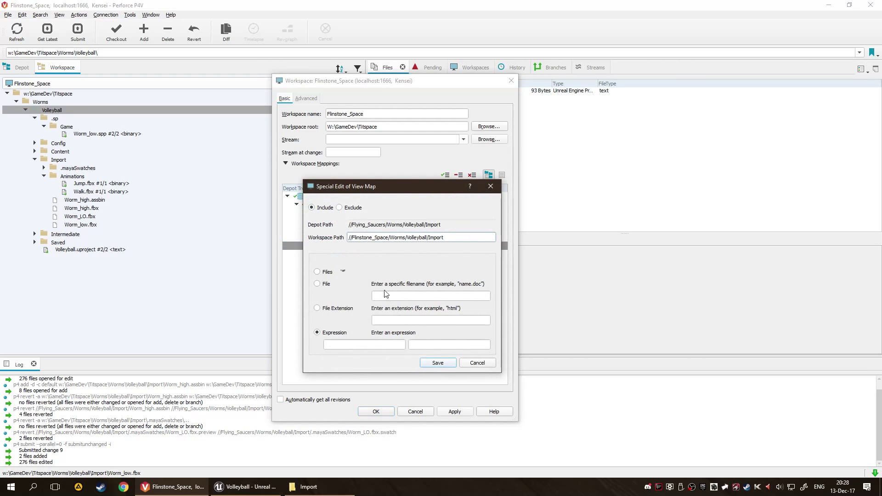
left_click(490, 186)
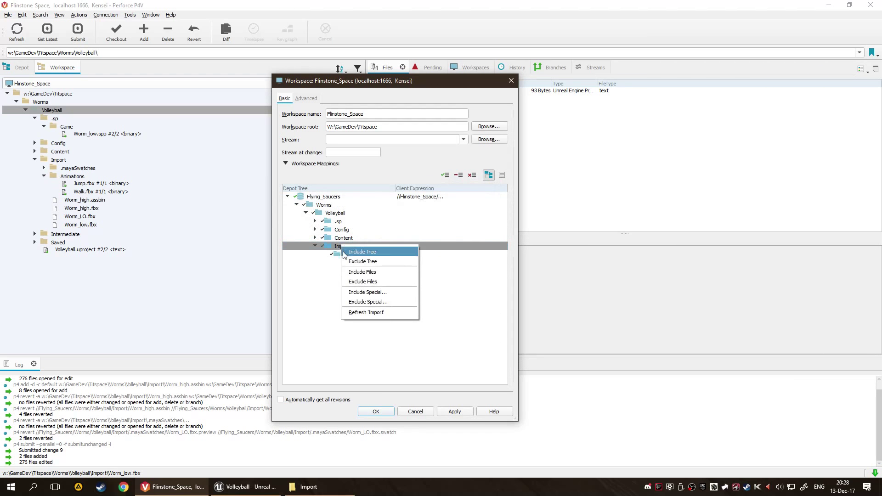
right_click(342, 247)
left_click(373, 302)
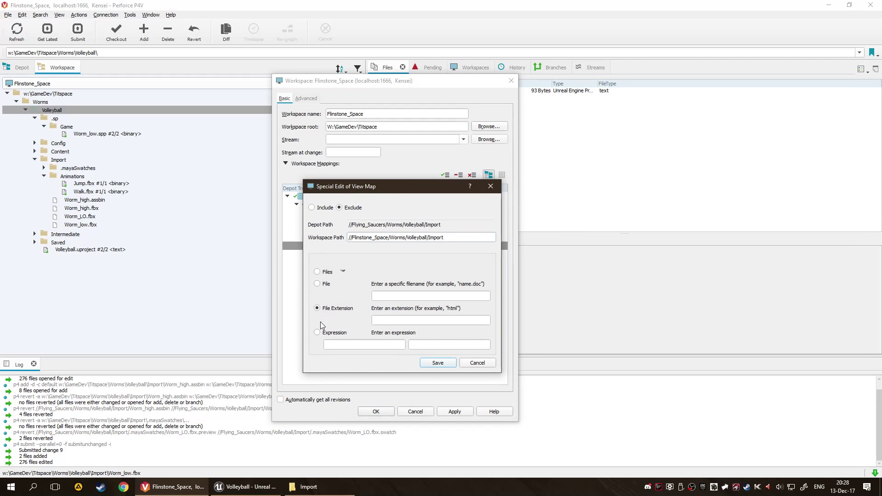
left_click(401, 320)
left_click(436, 365)
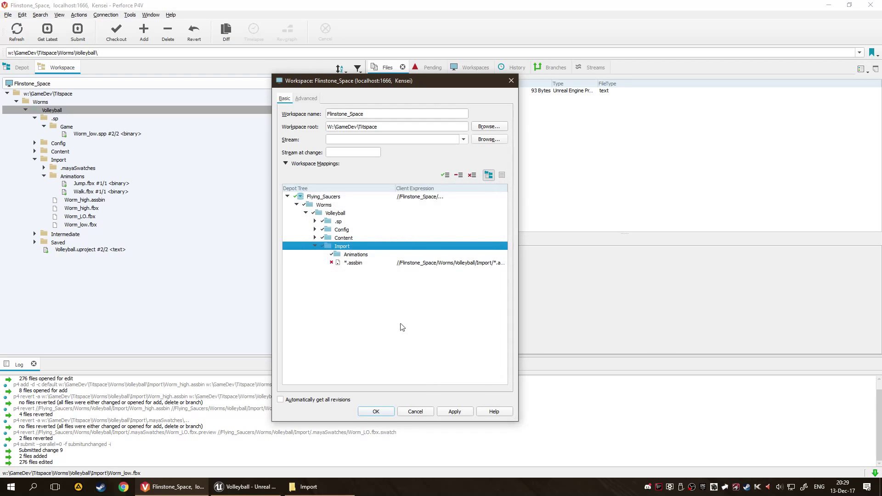
left_click(360, 265)
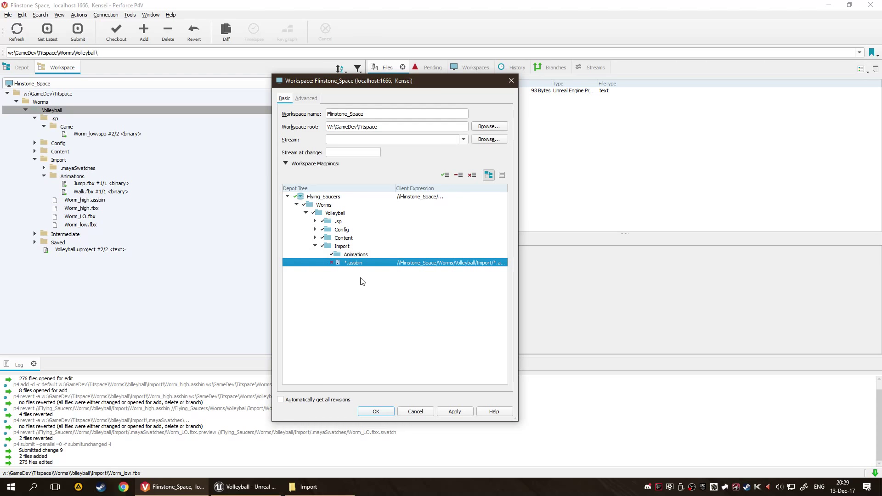
left_click(374, 292)
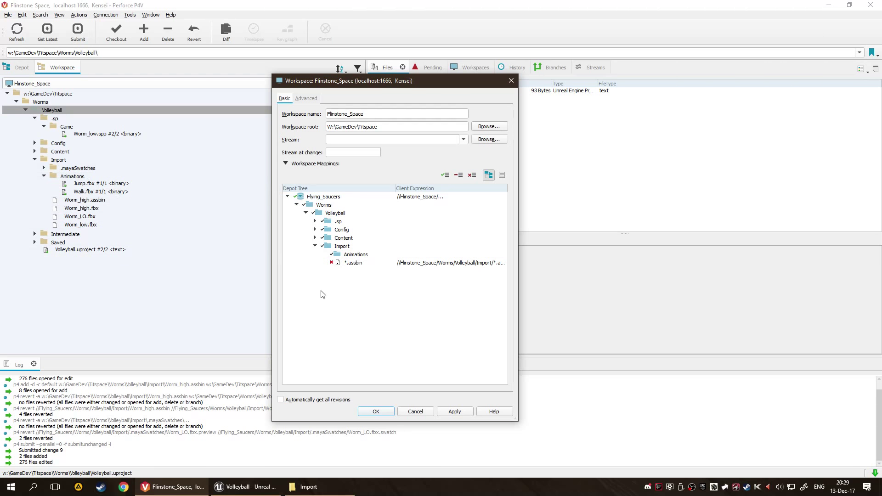
right_click(345, 249)
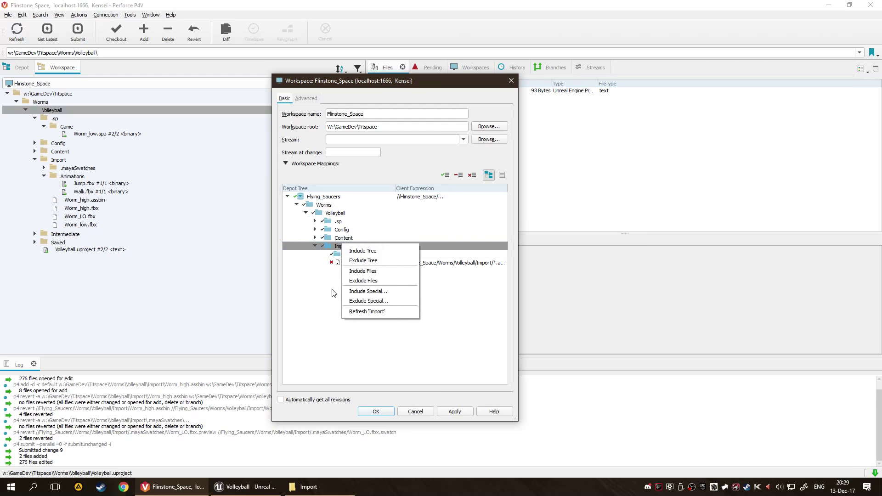
left_click(357, 291)
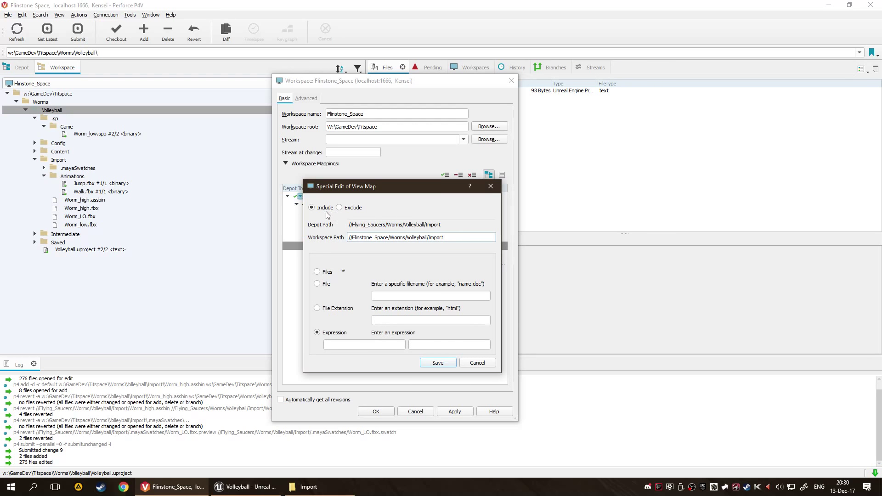
left_click(339, 207)
left_click(490, 186)
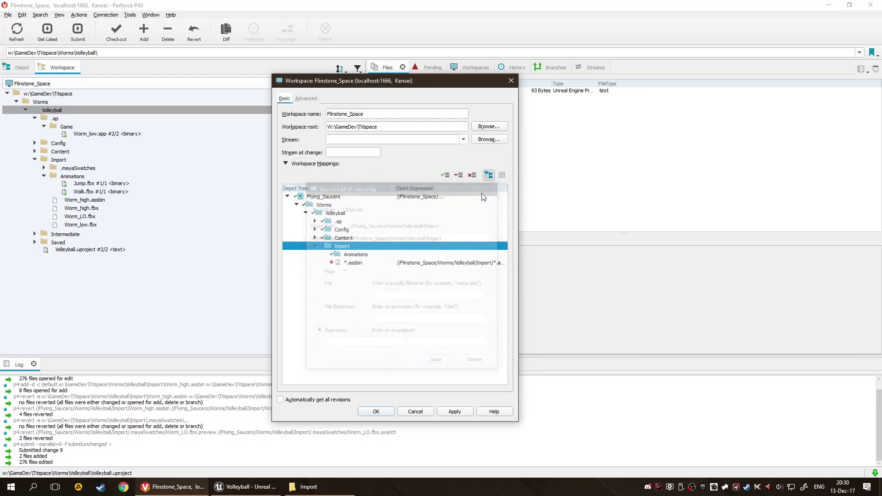
right_click(352, 263)
left_click(335, 281)
right_click(359, 262)
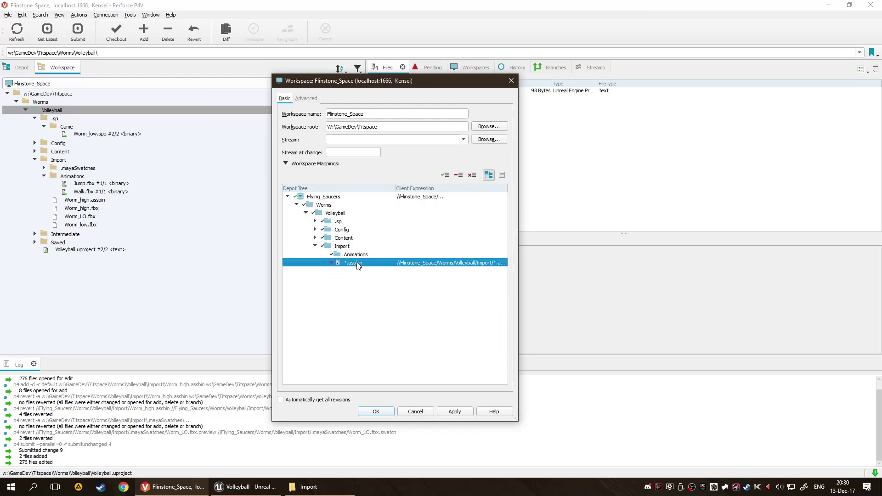
left_click(352, 317)
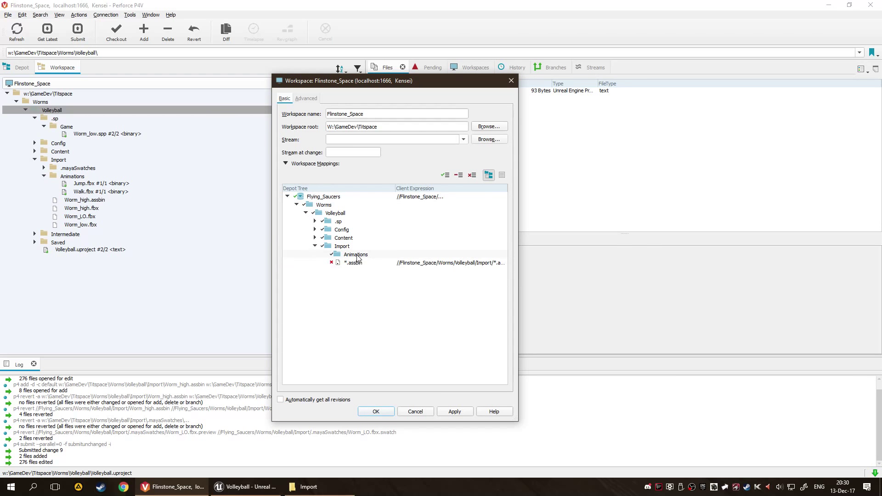
right_click(356, 254)
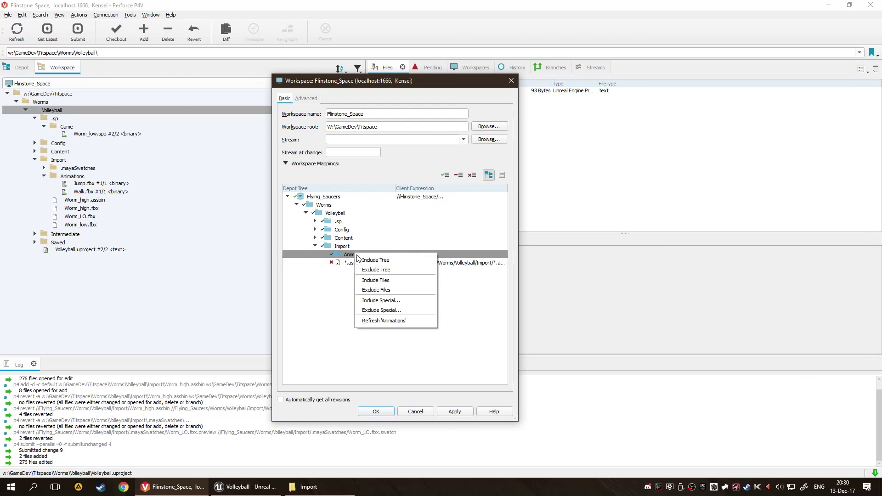
left_click(390, 309)
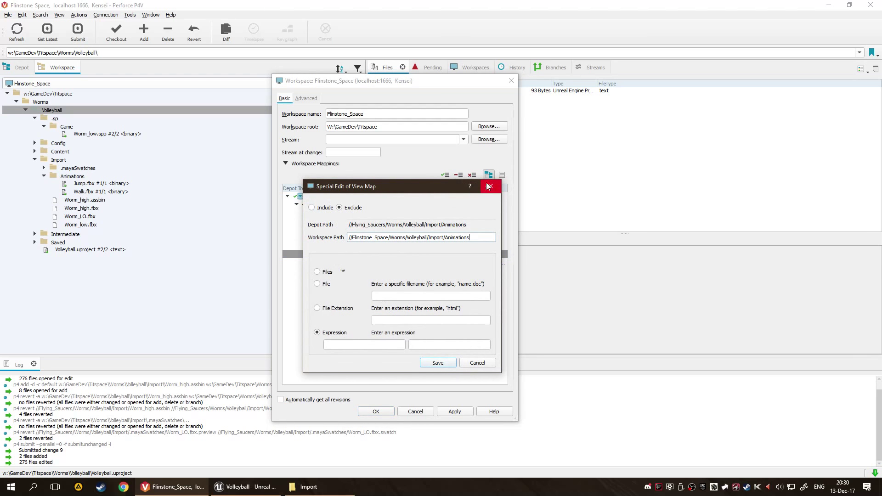
left_click(320, 207)
left_click(491, 186)
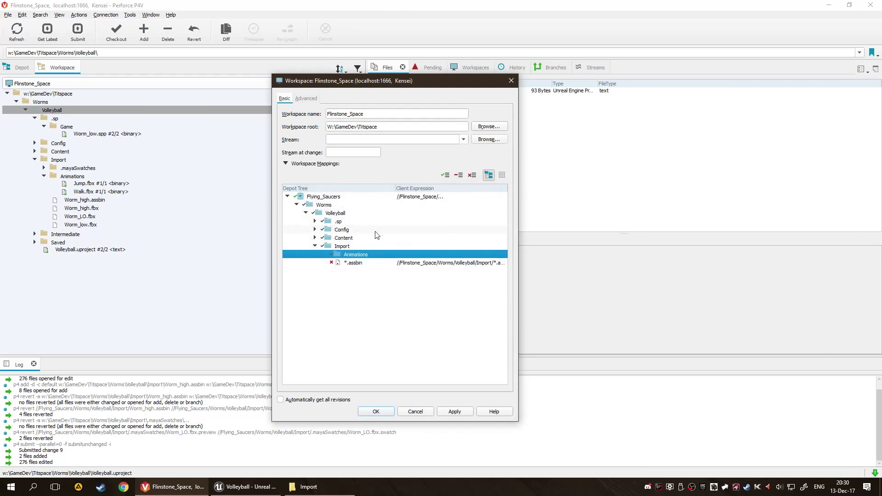
right_click(350, 254)
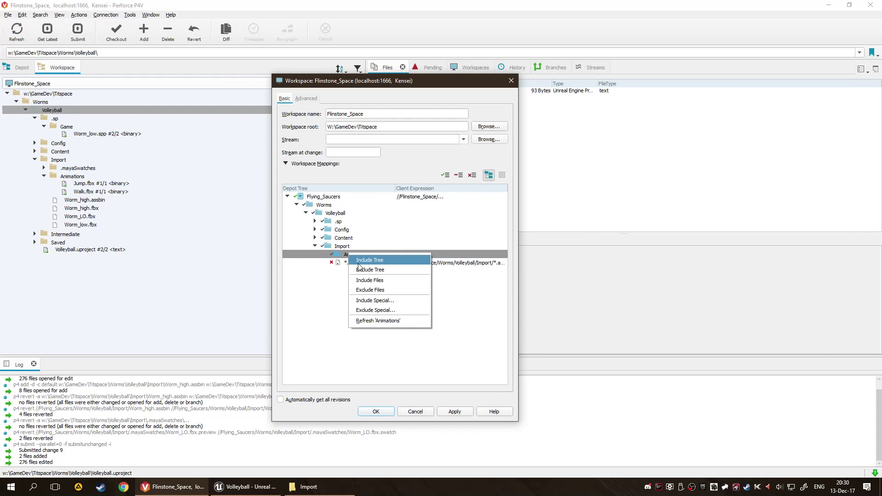
left_click(372, 300)
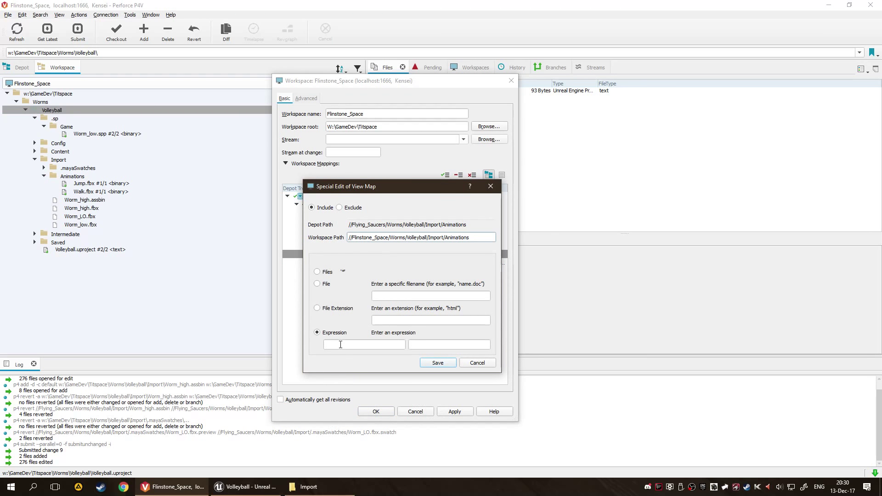
left_click(364, 344)
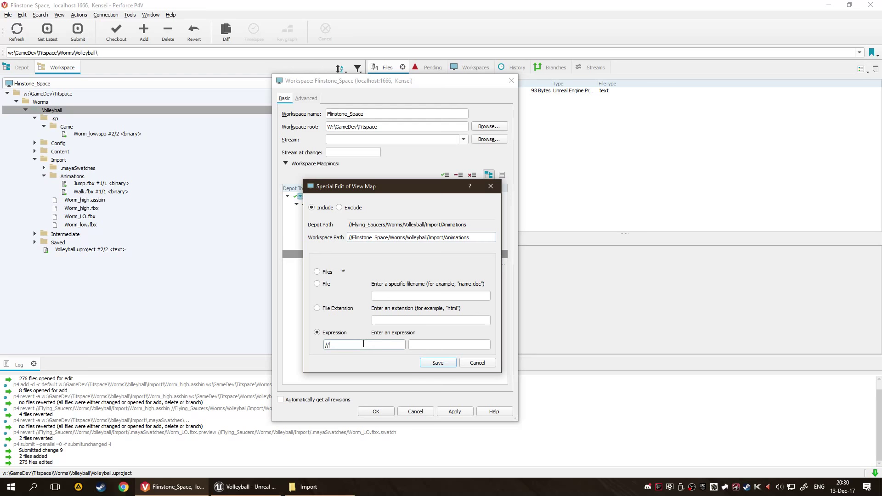
type("//tdtftk/")
key("ctrl+a")
key("BackSpace")
type("*")
type("*")
key("BackSpace")
key("BackSpace")
key("BackSpace")
key("BackSpace")
key("BackSpace")
key("BackSpace")
key("BackSpace")
left_click(322, 274)
left_click(333, 310)
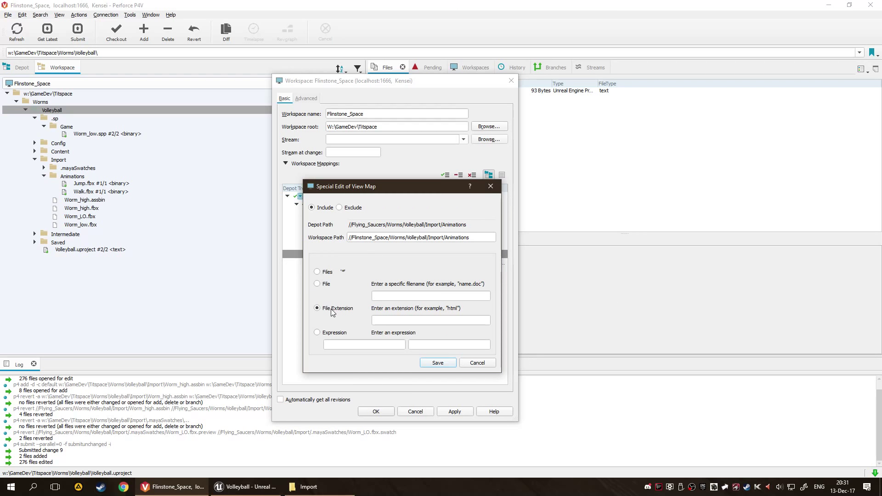
left_click(336, 334)
left_click(478, 363)
left_click(357, 303)
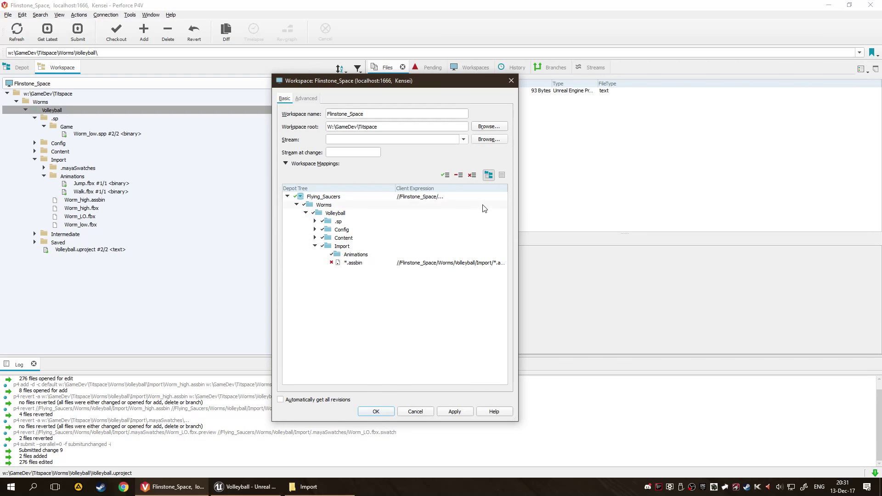
Step: Switch the mappings to text view and scroll across both lines, including the *.assbin exclusion
left_click(502, 175)
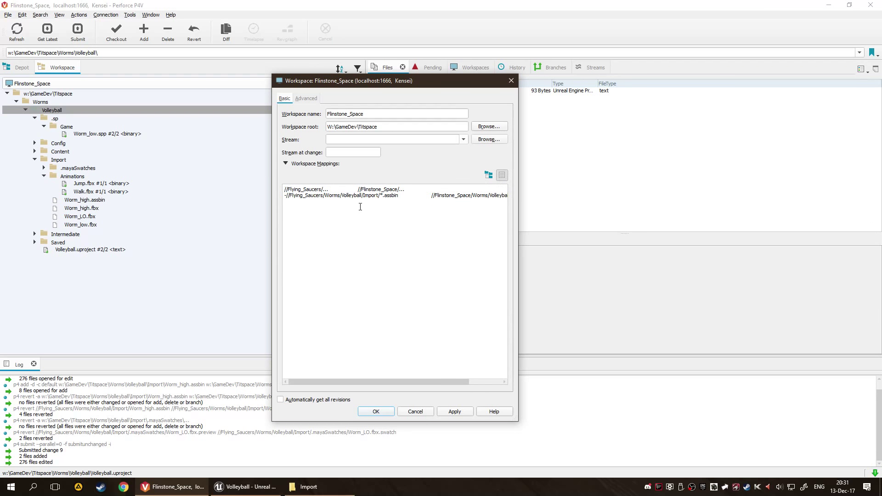
left_click_drag(388, 381, 329, 383)
left_click_drag(379, 386, 444, 388)
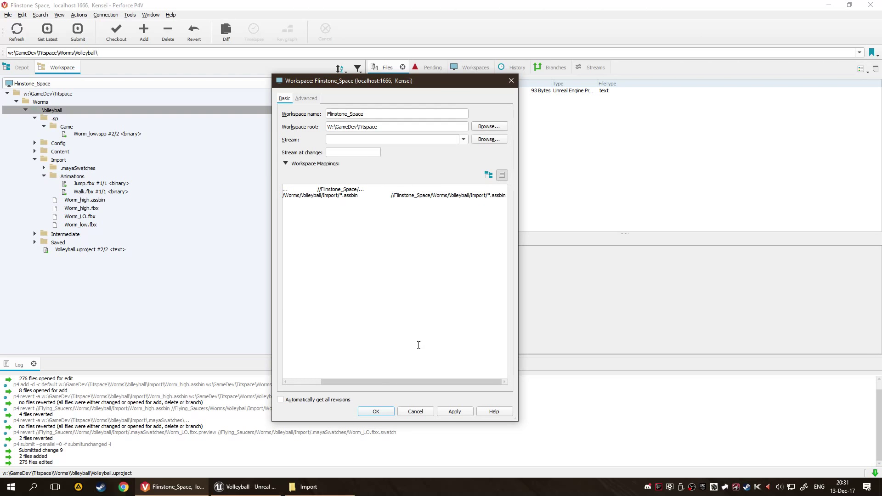
left_click_drag(433, 384, 374, 371)
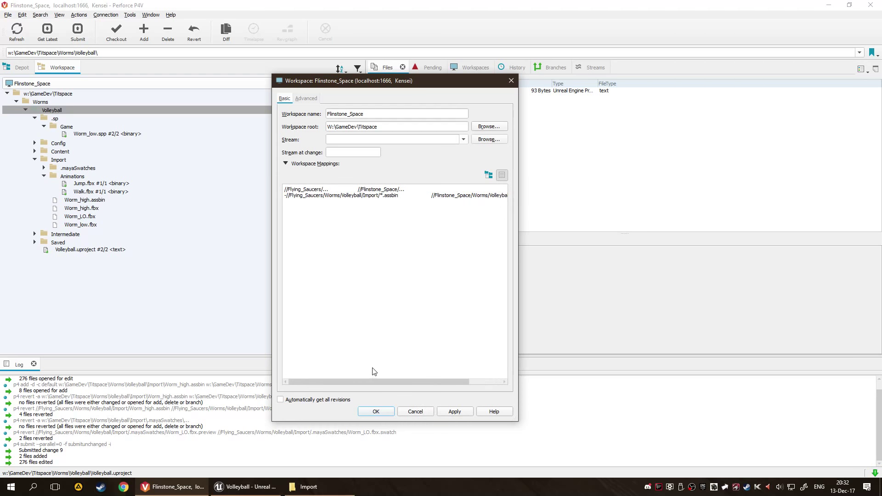
left_click(341, 223)
Step: Start a new mapping line for //Flying_Saucers/Worms/Volleyball/Import in the Flinstone_Space view
left_click(264, 242)
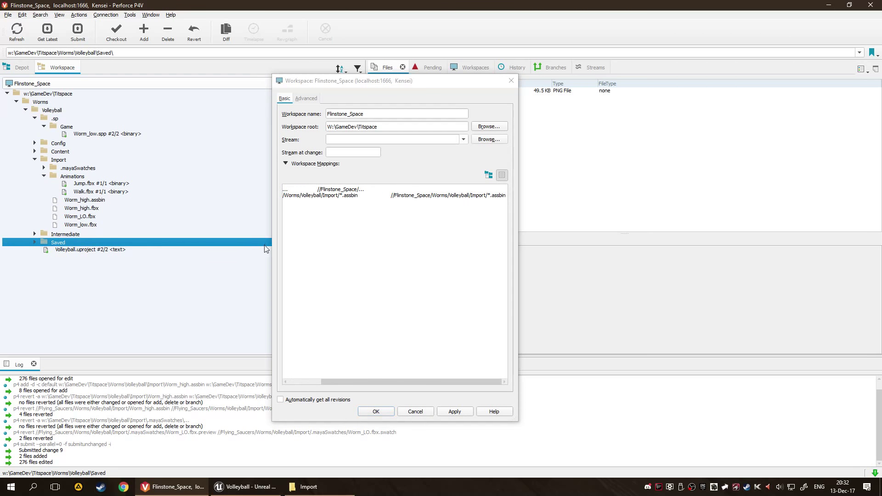
left_click_drag(385, 383, 289, 377)
left_click(298, 237)
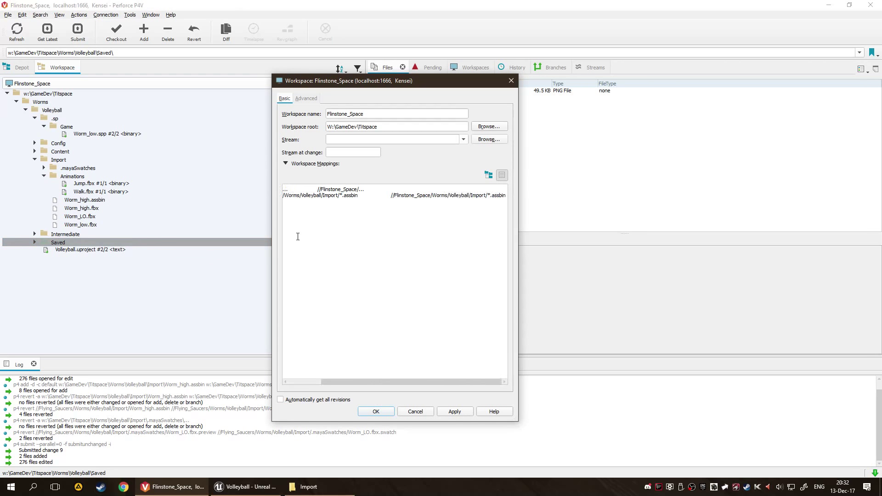
key("Home")
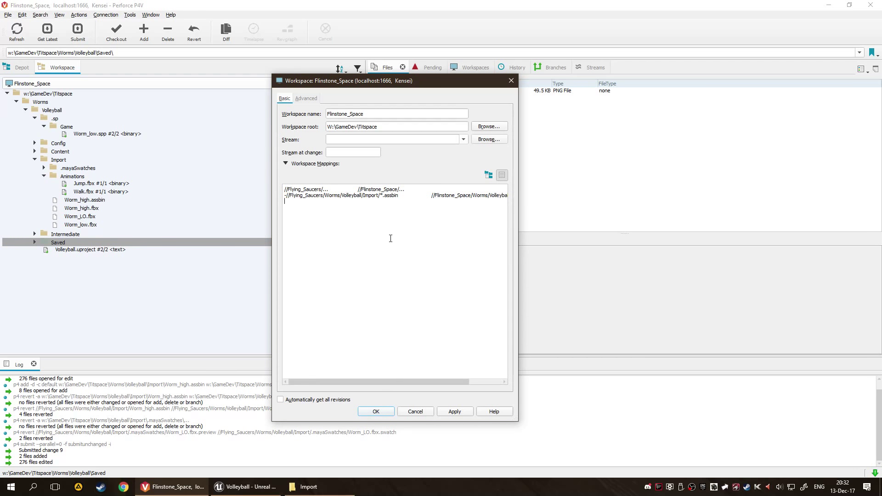
type("//Flying_Saucers")
key("BackSpace")
key("BackSpace")
key("BackSpace")
type("Wo")
type("rms/Volleyball")
type("/Import/")
type(".")
type("may")
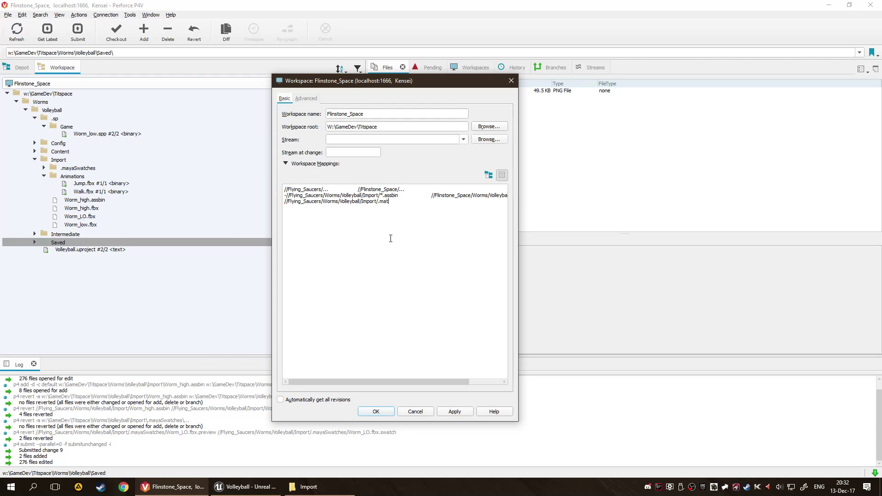
type("aSwatches")
Step: Make it an exclusion, drop the unfinished .mayaSwatch line, save the view and update the workspace
left_click(285, 203)
type("-")
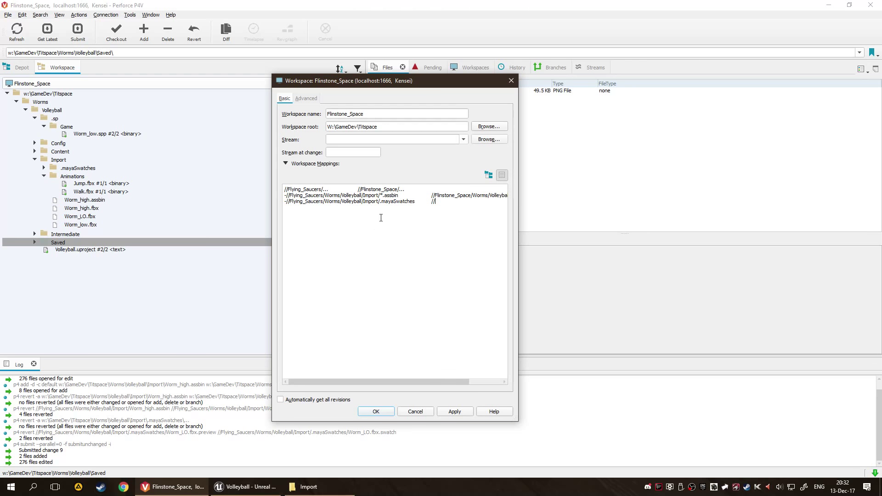
left_click_drag(441, 382, 496, 386)
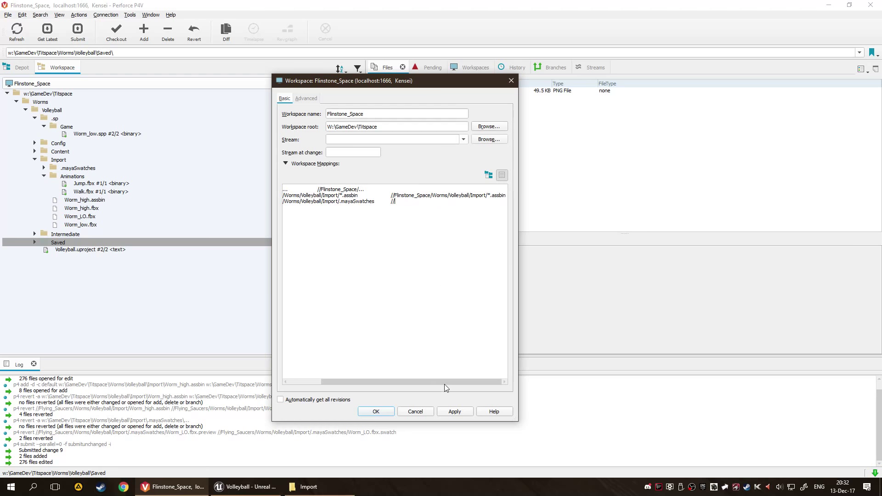
left_click_drag(444, 386, 248, 388)
left_click_drag(284, 219, 284, 201)
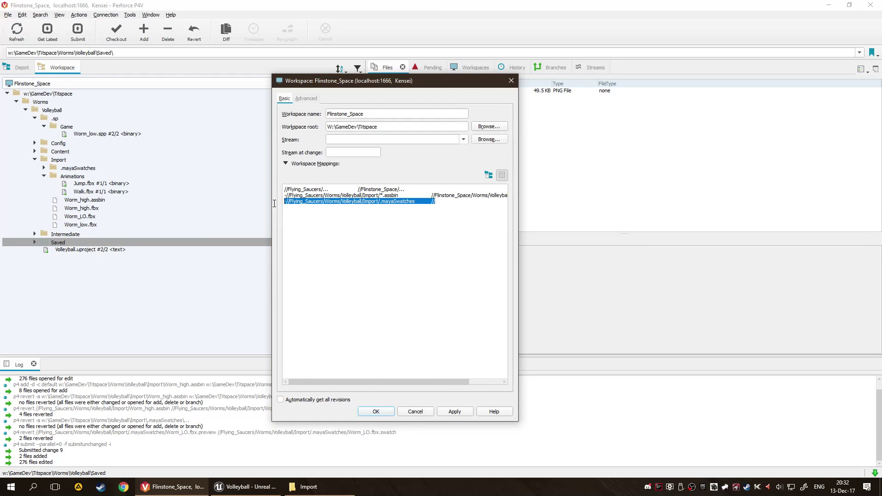
key("BackSpace")
key("BackSpace")
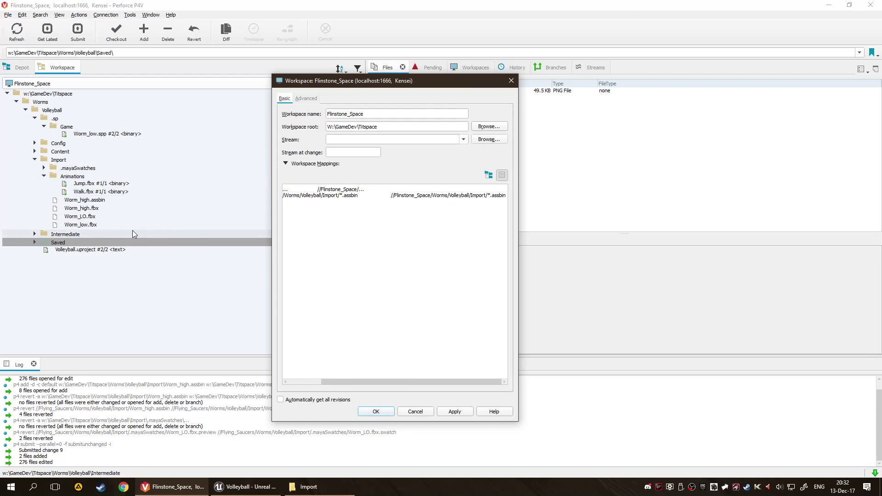
left_click(387, 414)
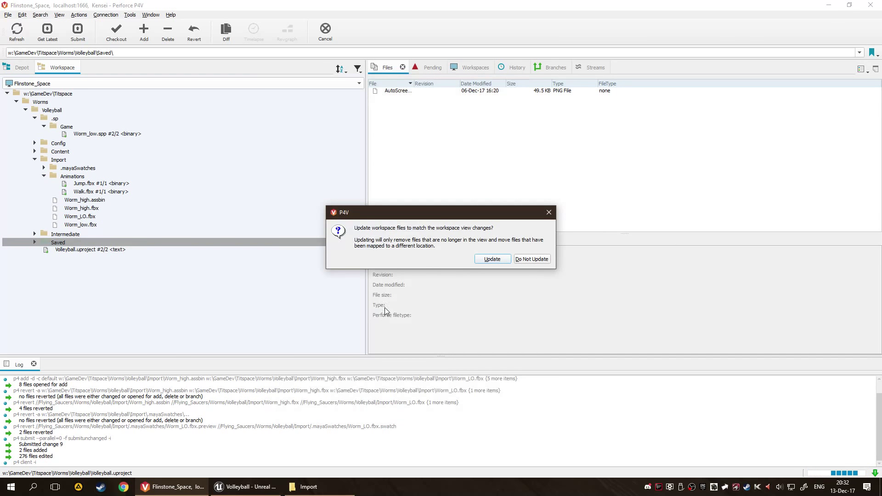
left_click(491, 258)
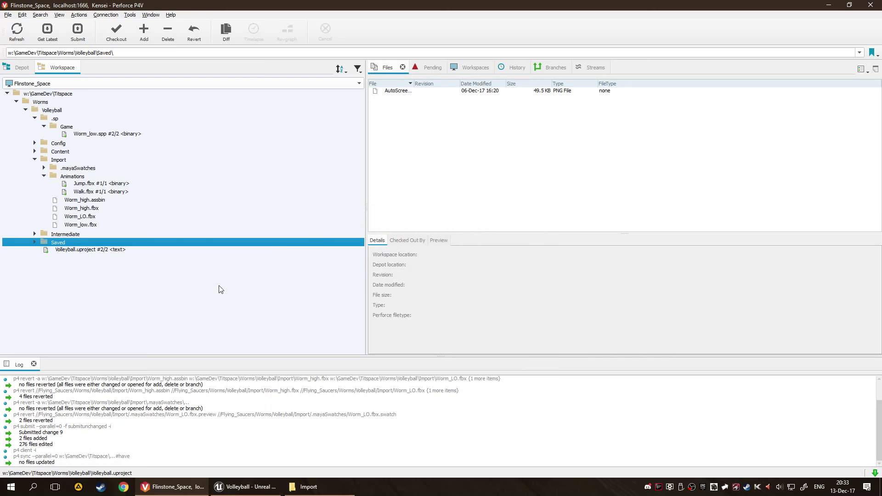
Step: Mark the four Worm files in Import for add in the default changelist, then select Worm_LO.fbx's actions
left_click(257, 299)
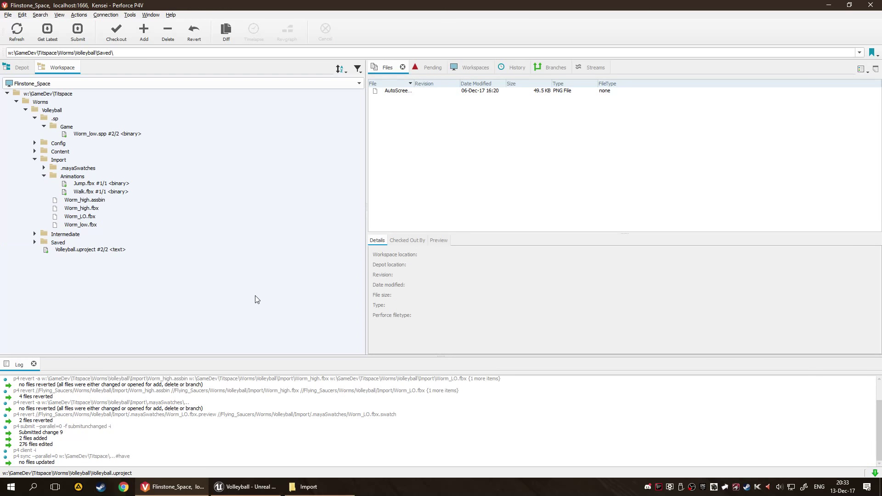
left_click(134, 200)
left_click(141, 222, "shift")
right_click(138, 211)
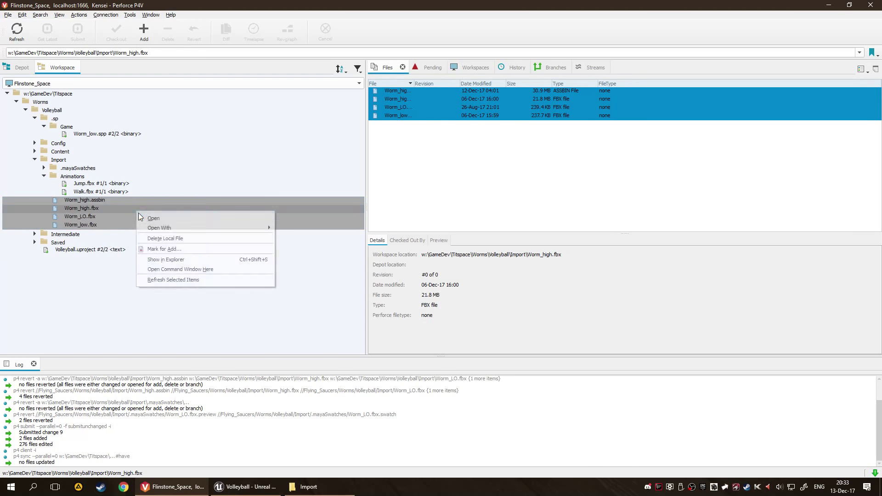
left_click(165, 249)
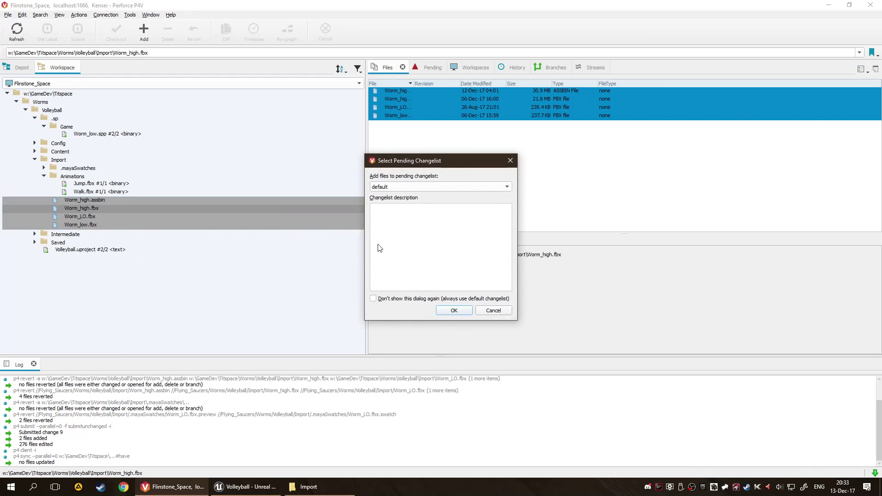
left_click(453, 311)
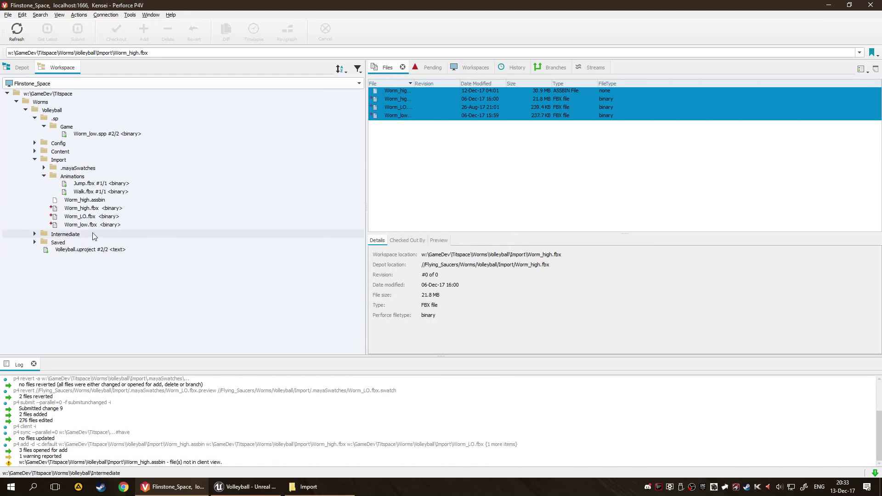
left_click(92, 201)
right_click(105, 216)
Step: Revert Worm_LO.fbx's pending add and display the default changelist in Pending
left_click(137, 257)
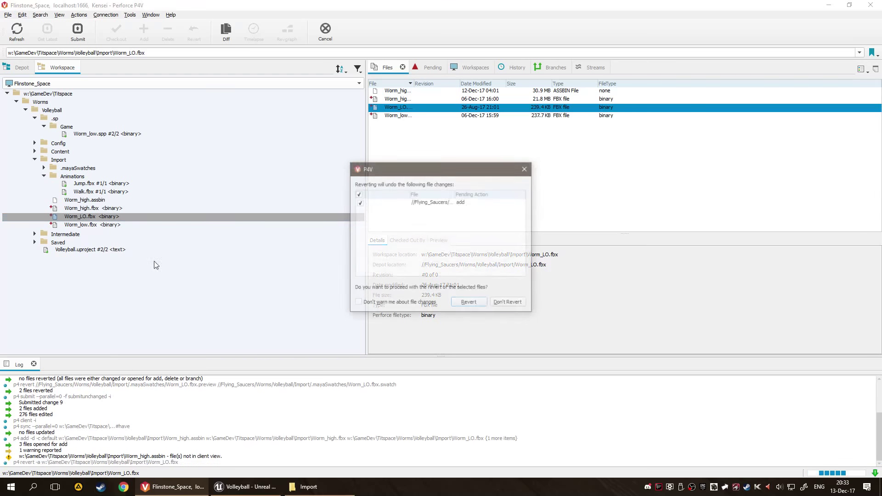
left_click(453, 302)
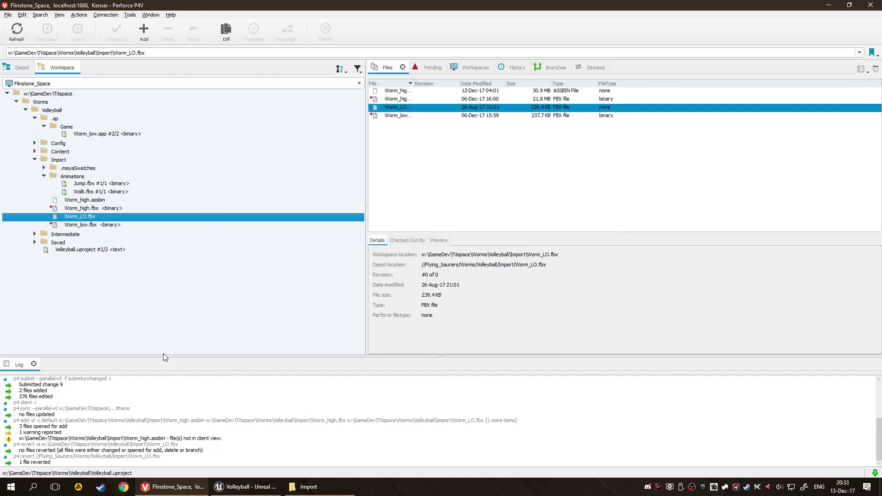
right_click(80, 159)
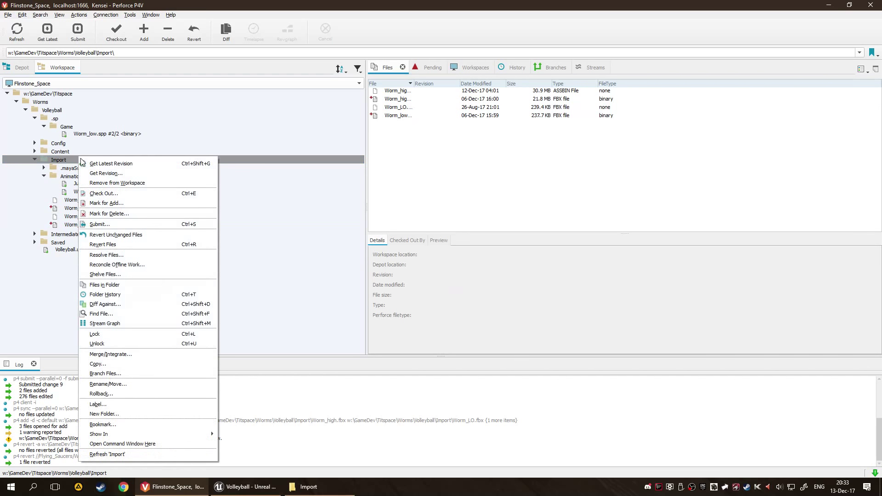
left_click(315, 274)
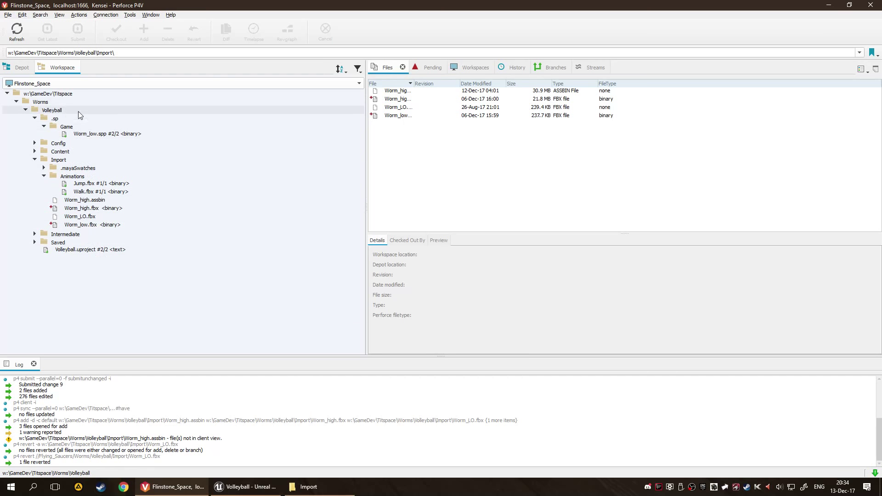
left_click(422, 67)
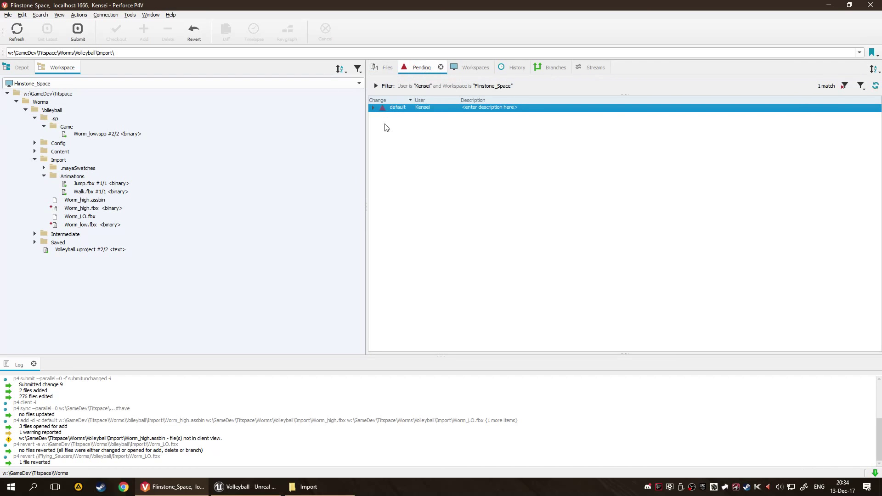
Step: Submit the default changelist with description 'Added Player Hi and Lo external imported meshes.'
left_click(78, 34)
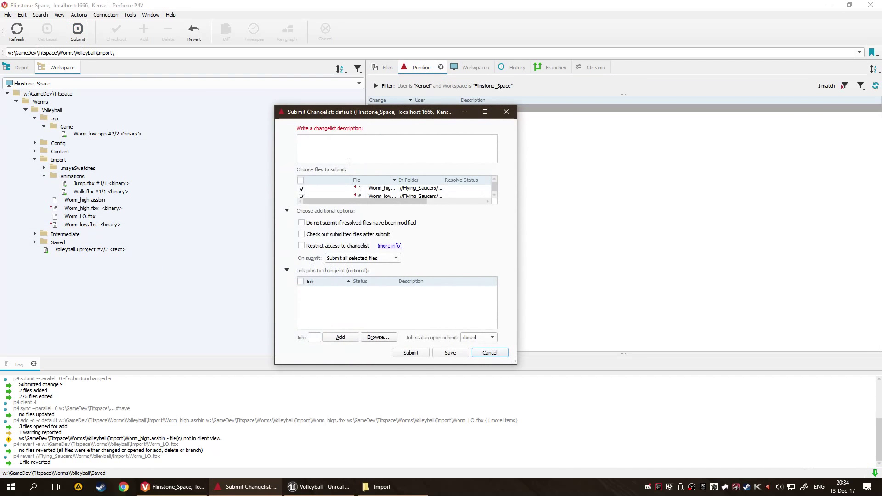
type("Added Player")
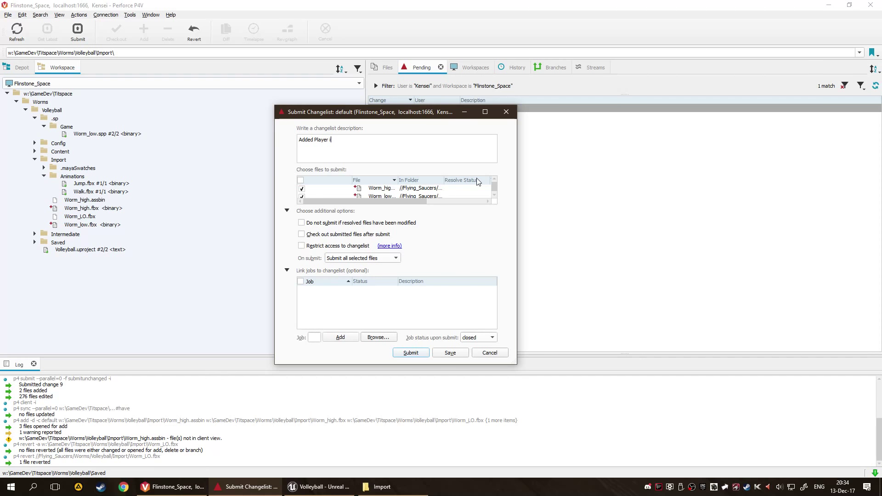
type(" Hi and Lo")
type(" meshe")
type("imp")
key("BackSpace")
type("external imported")
left_click(367, 259)
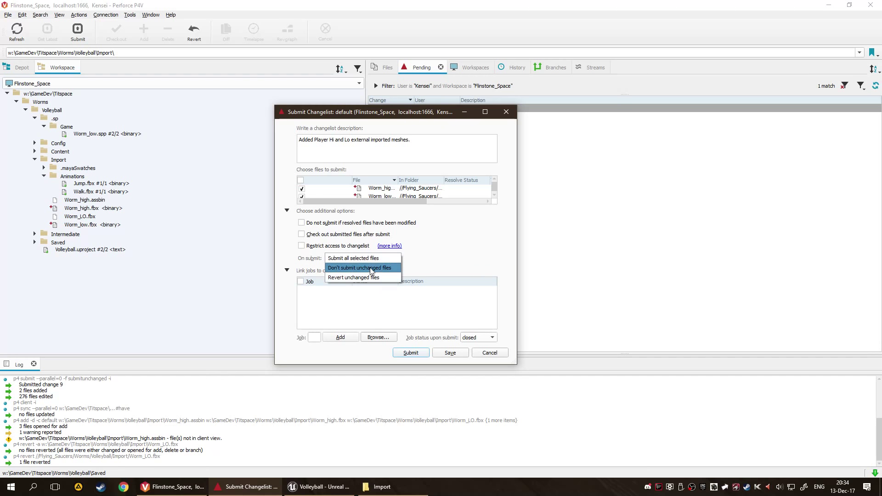
left_click(370, 258)
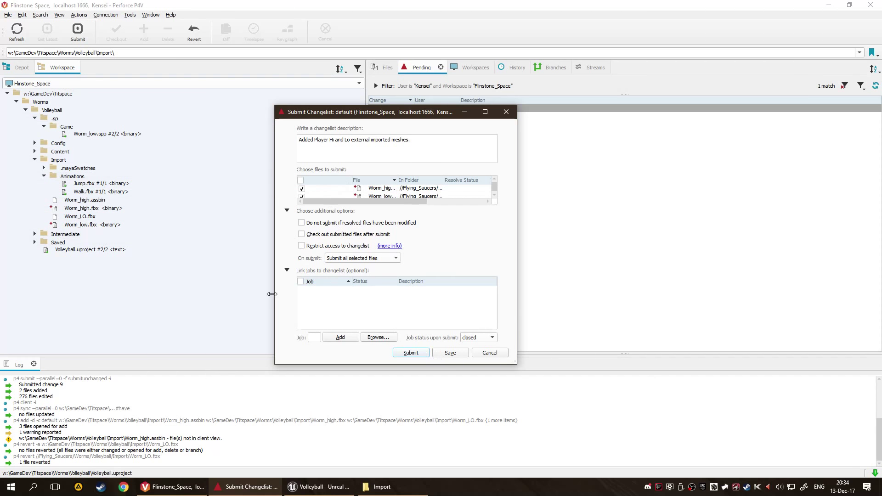
left_click(422, 356)
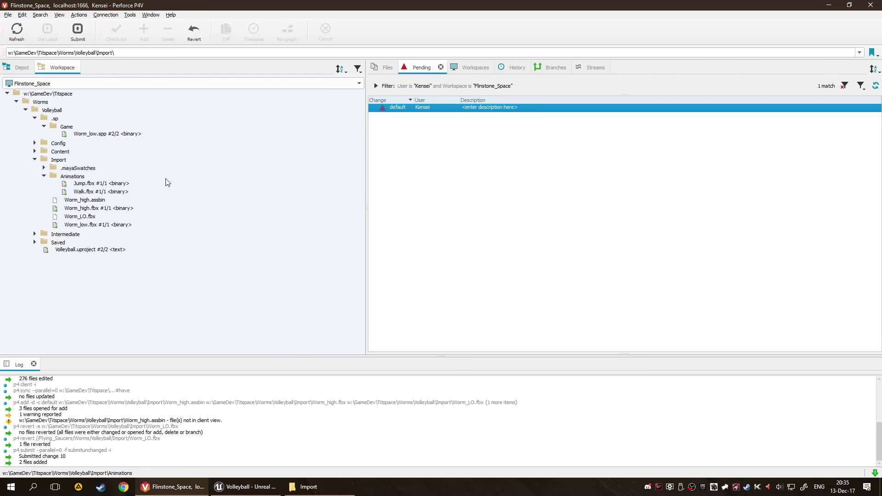
Step: Open Worm_low.spp under .sp/Game for delete in the default changelist
mouse_move(148, 133)
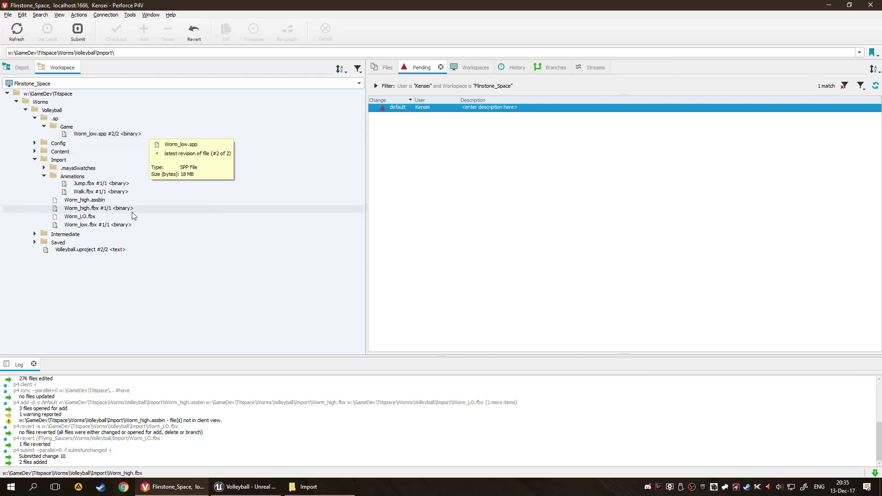
left_click(114, 135)
right_click(113, 135)
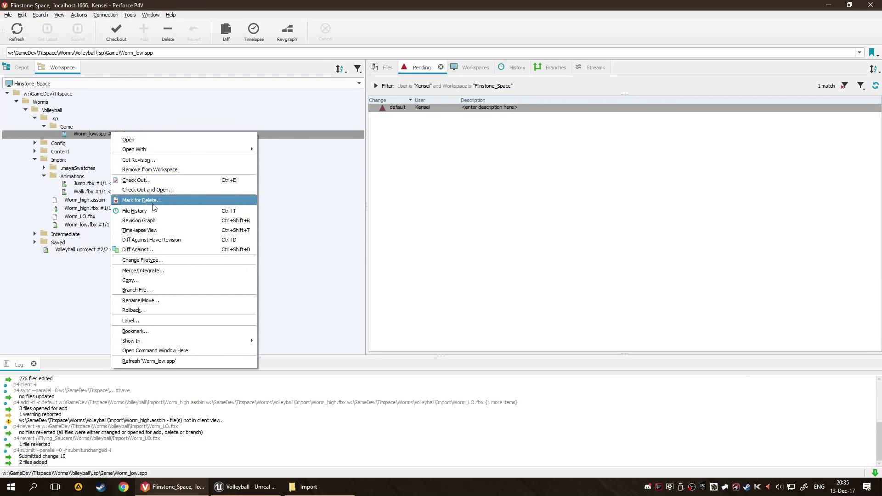
left_click(345, 308)
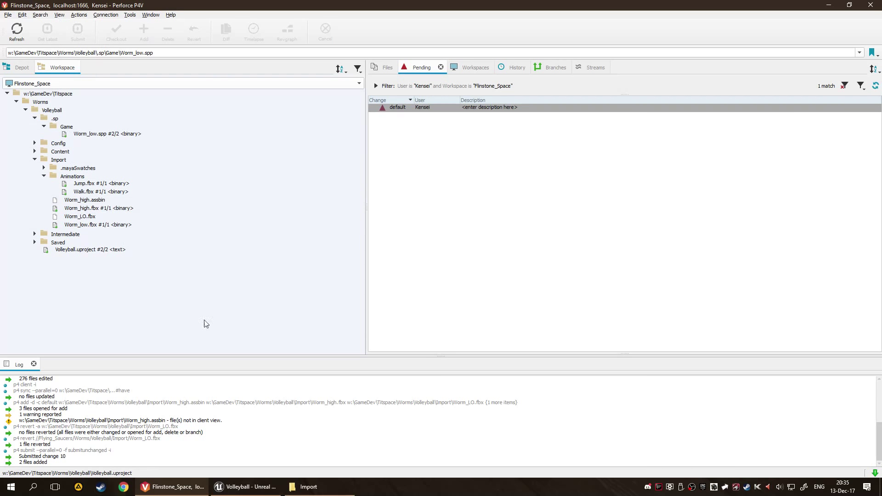
left_click(130, 137)
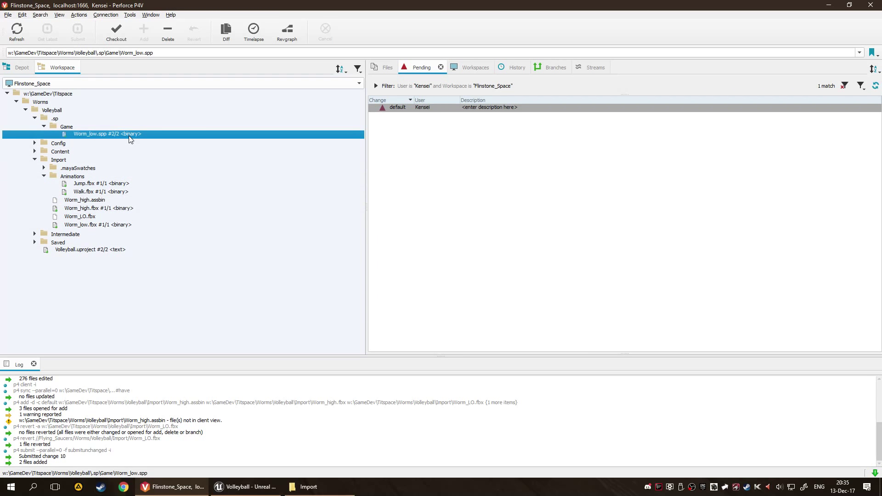
right_click(130, 137)
left_click(196, 203)
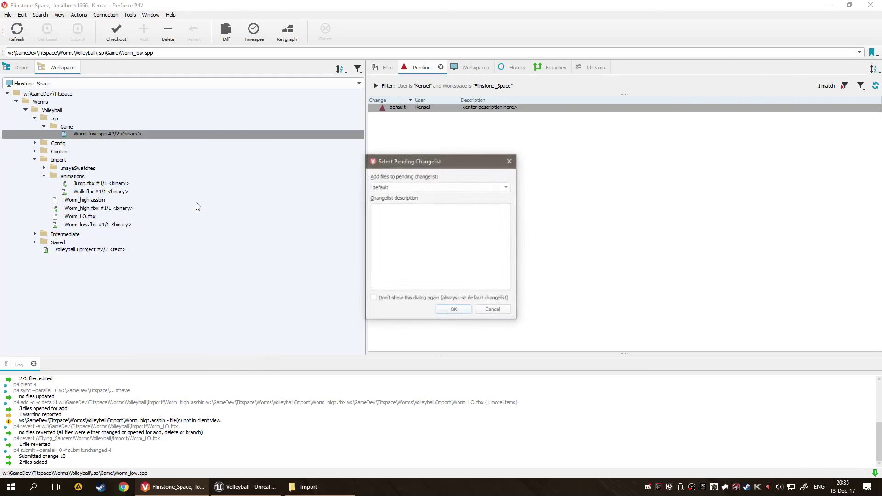
left_click(454, 309)
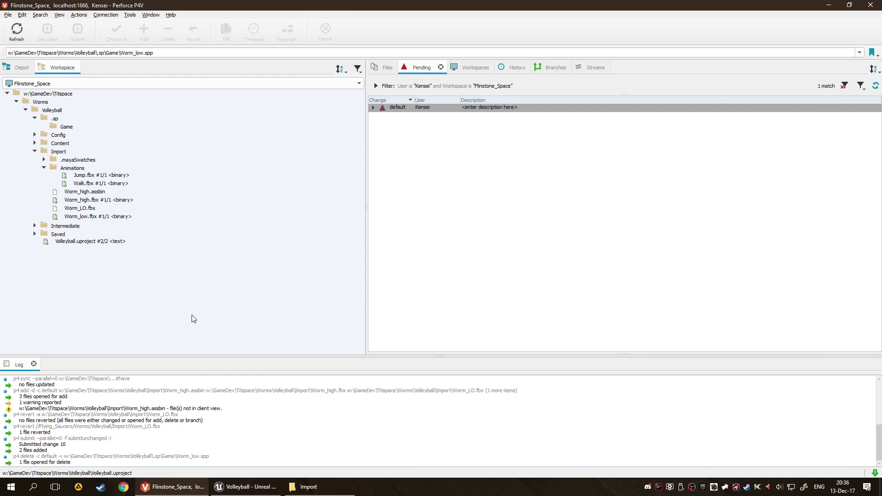
Step: Submit Worm_low.spp's deletion described 'Deleted Worm_low due to redundancy', then show the desktop
left_click(22, 67)
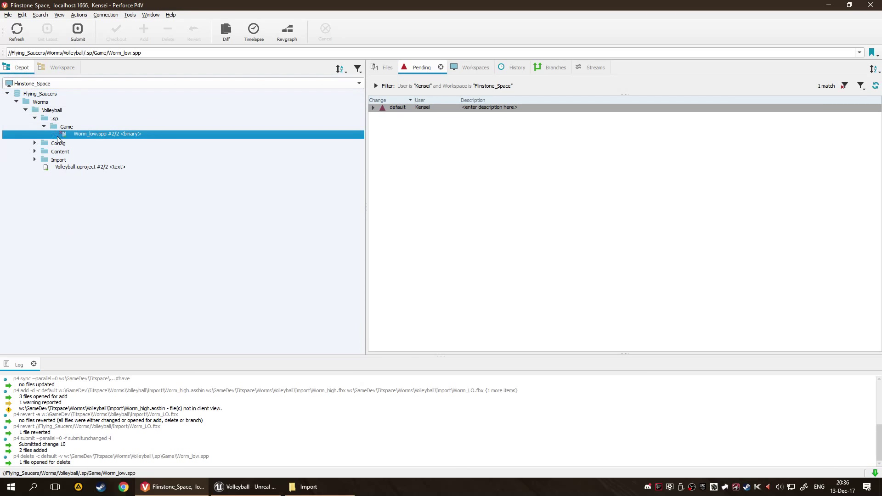
left_click(127, 225)
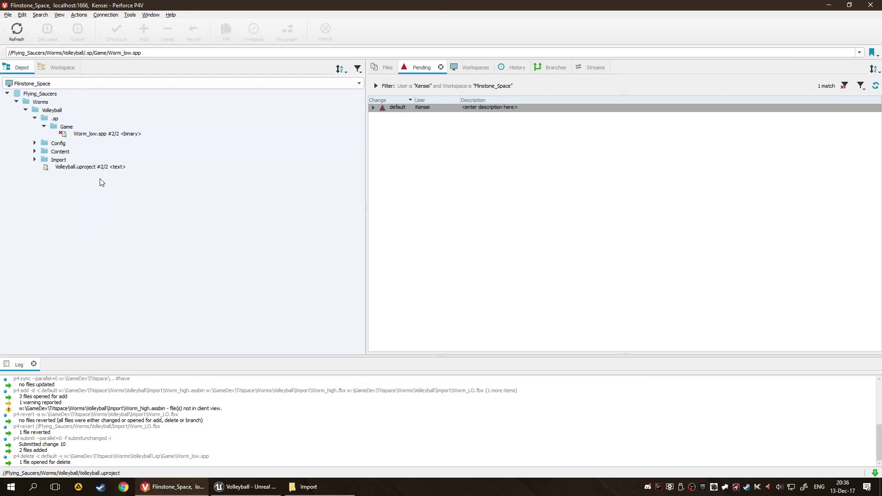
left_click(97, 136)
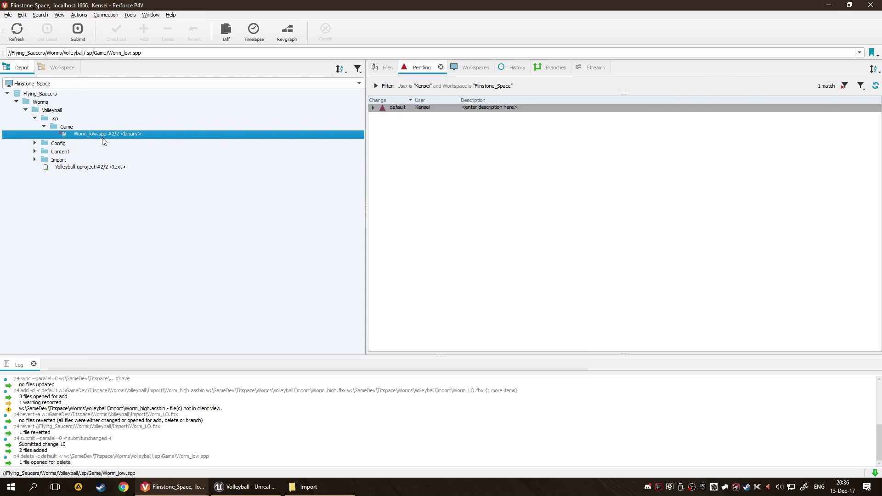
left_click(78, 31)
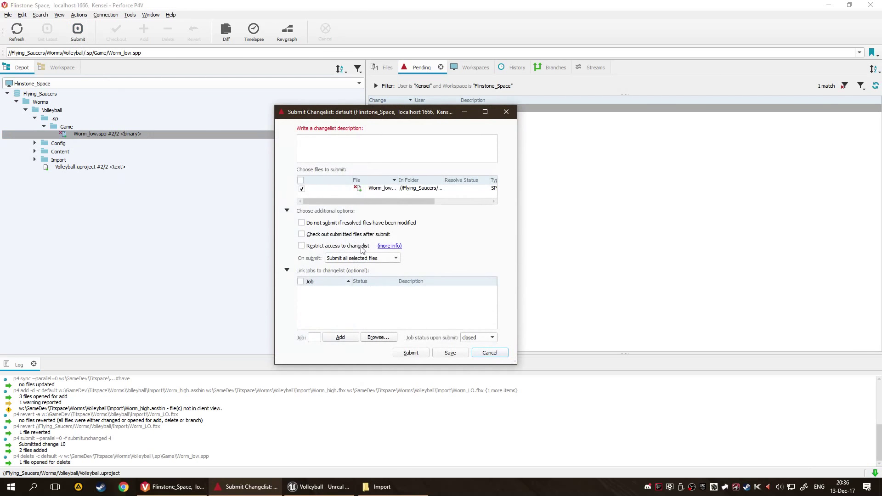
type("Deleted Worm")
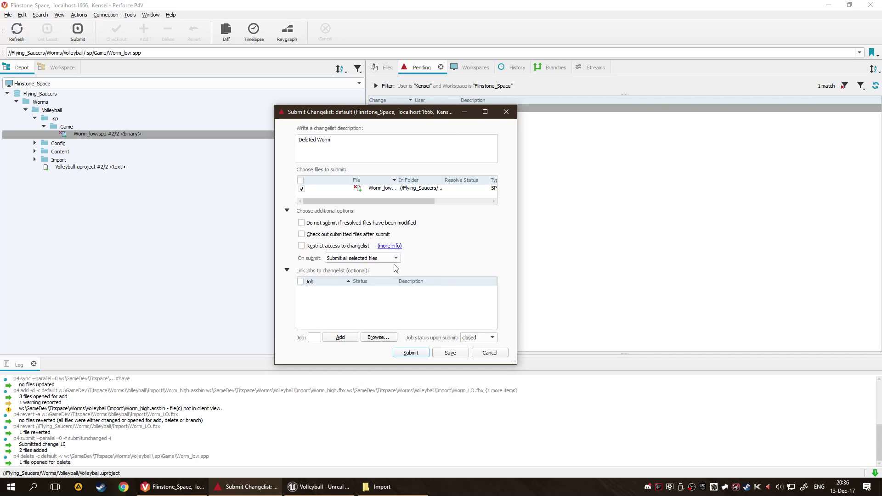
type("_low due to redundancy.")
left_click(416, 356)
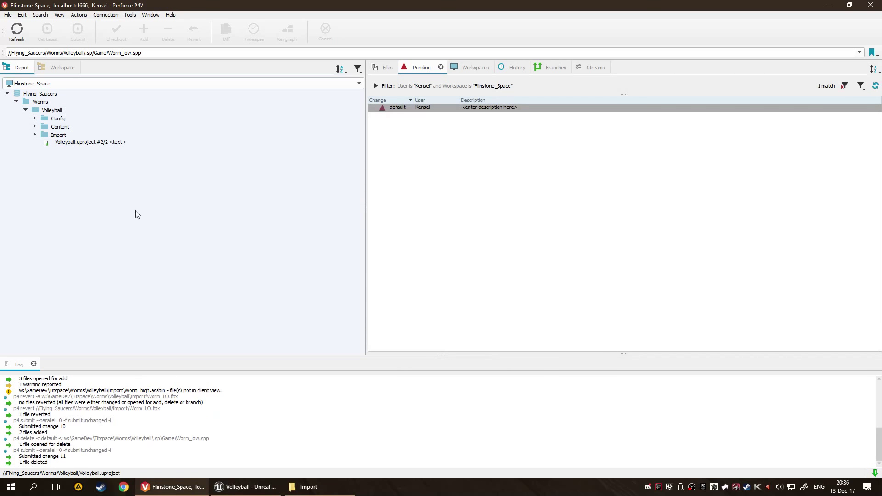
key("super+d")
Step: Launch P4Admin, connect to localhost:1666 and go to the Depots tab
double_click(471, 16)
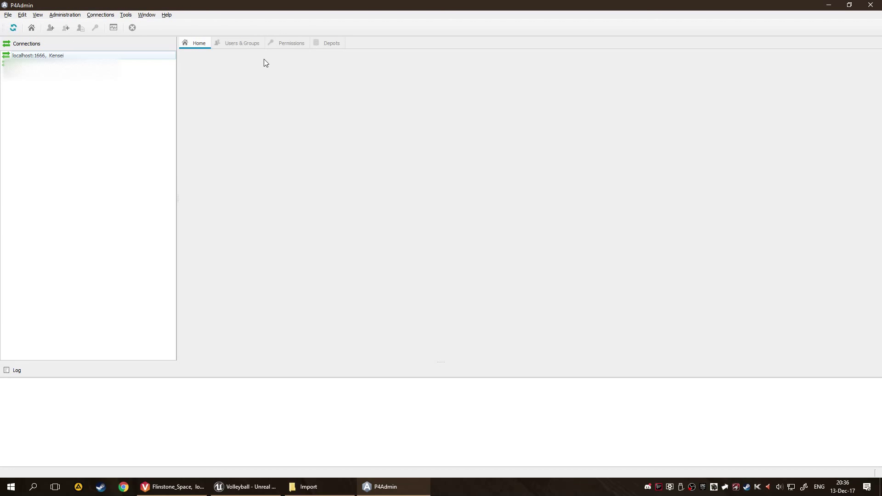
double_click(42, 56)
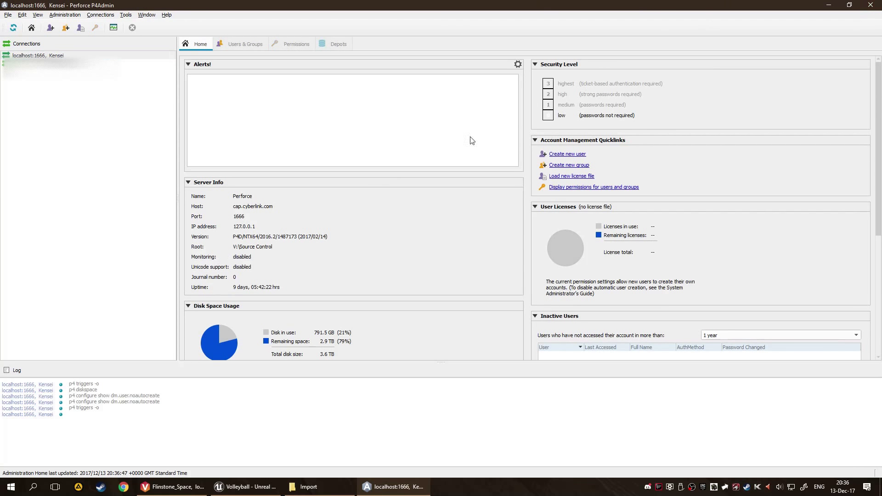
left_click(246, 44)
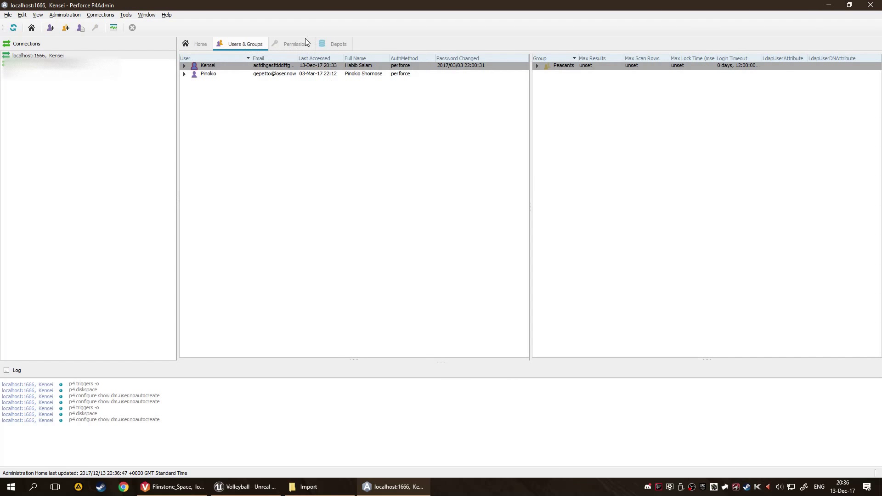
left_click(338, 42)
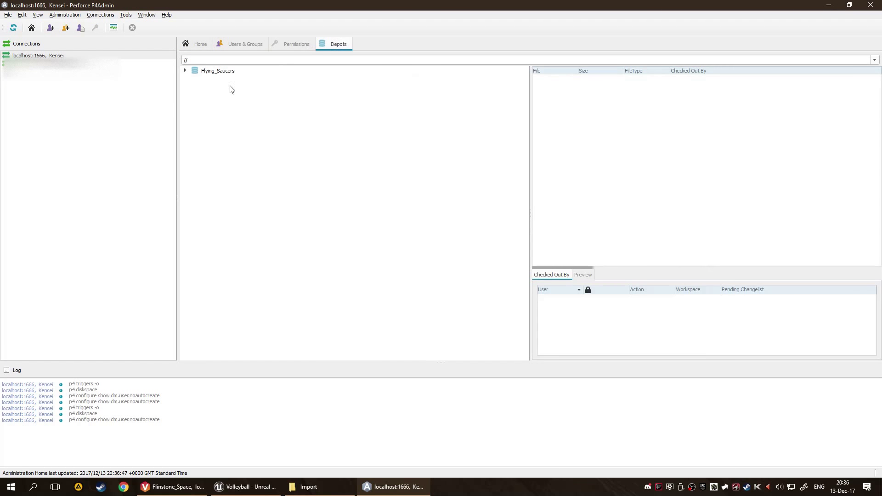
Step: Expand Flying_Saucers > Worms > Volleyball > .sp > Game to reveal Worm_low.spp
left_click(184, 71)
left_click(194, 79)
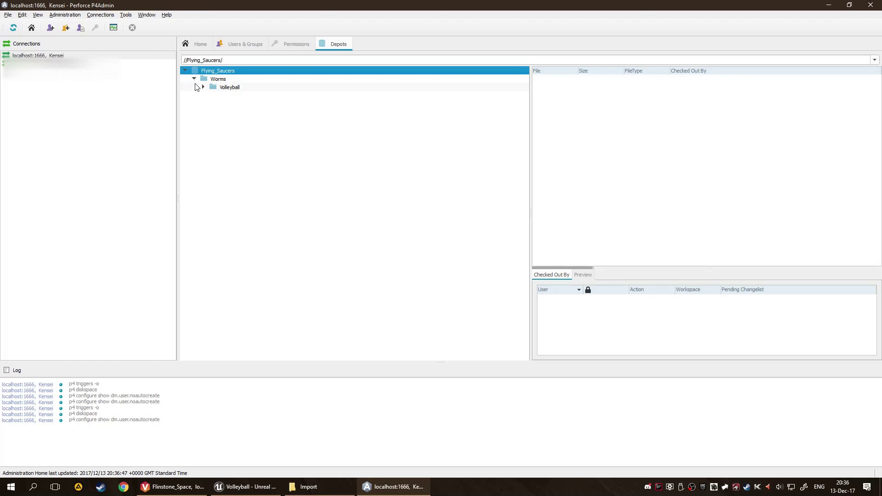
left_click(203, 87)
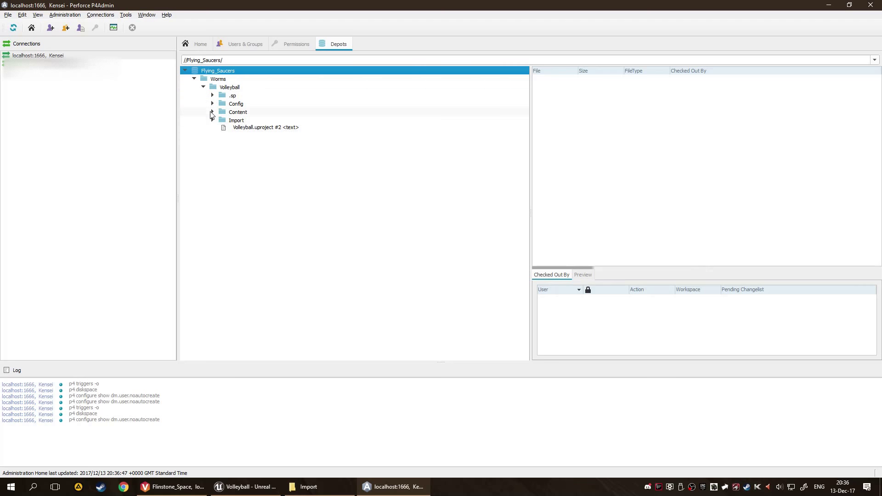
left_click(212, 120)
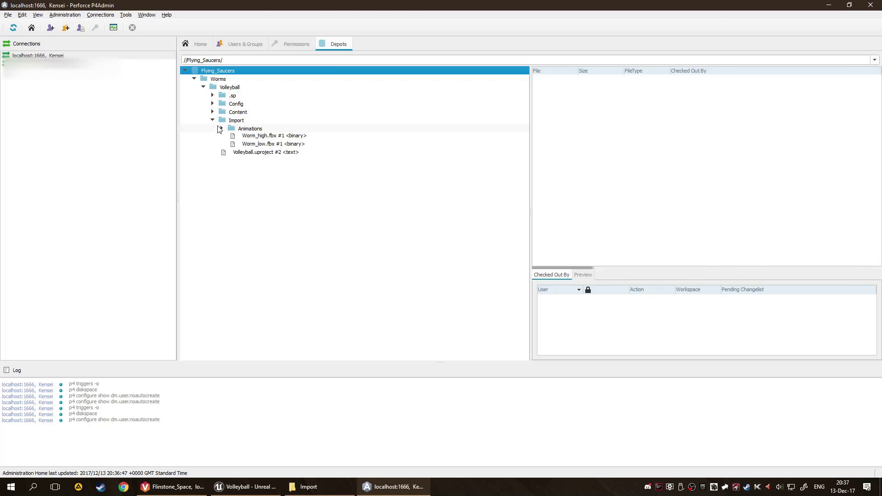
left_click(222, 129)
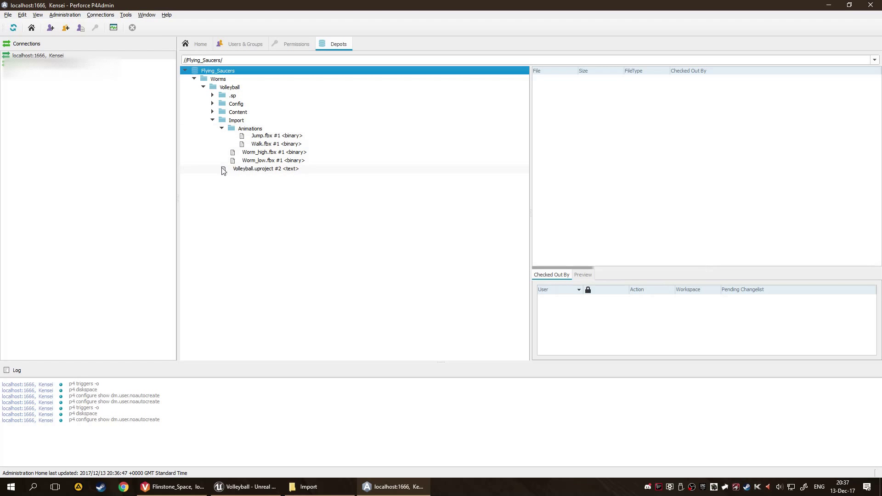
left_click(212, 96)
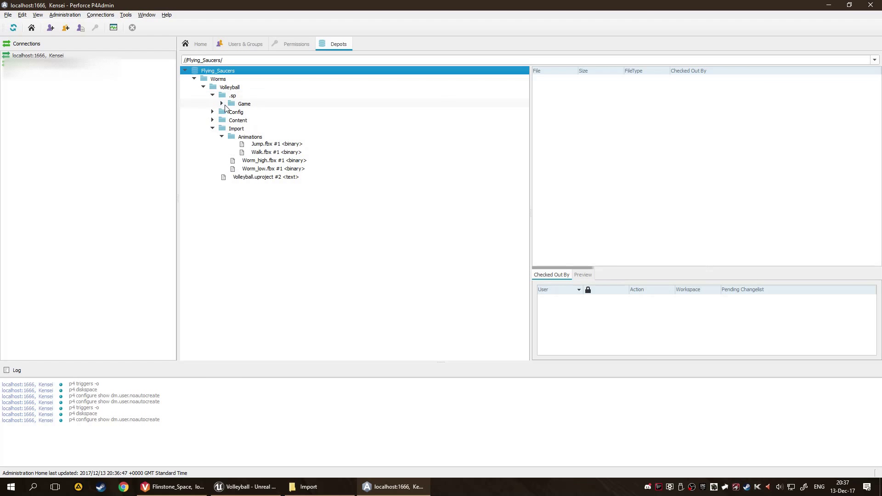
left_click(221, 104)
Step: Obliterate all revisions of Worm_low.spp, accepting the proceed warning and closing the results
mouse_move(280, 113)
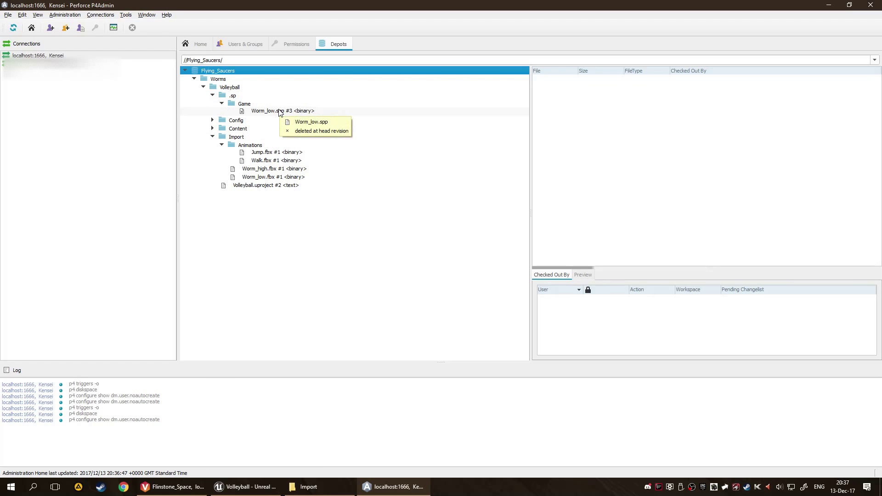
left_click(280, 112)
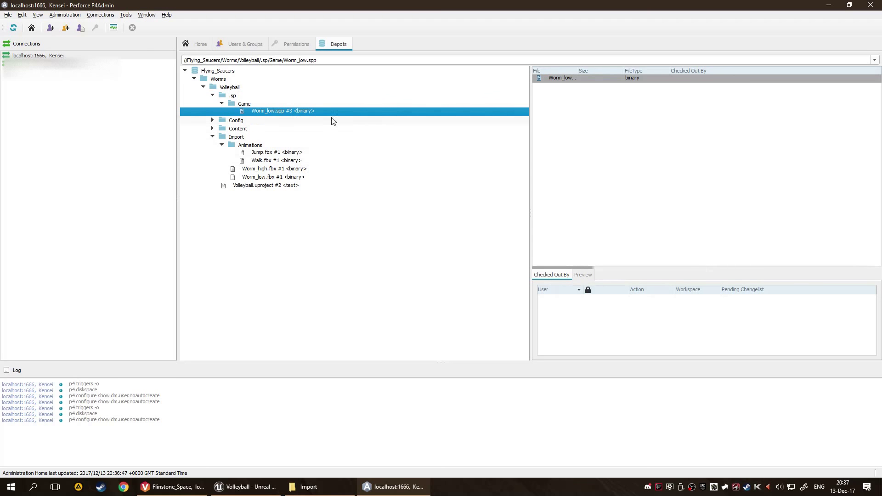
right_click(303, 111)
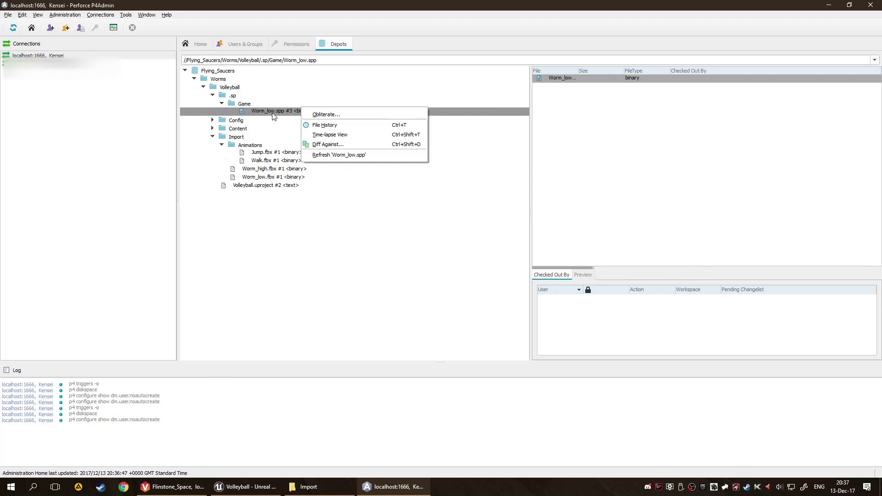
left_click(329, 115)
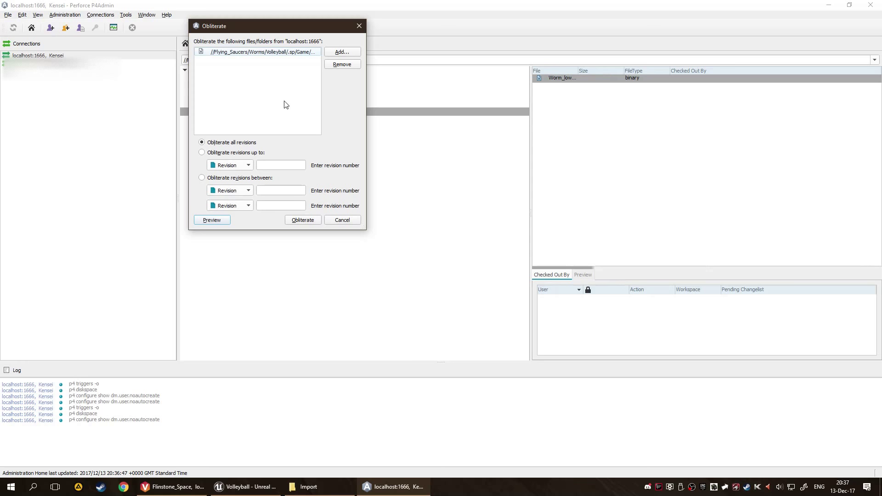
left_click(308, 220)
left_click(266, 142)
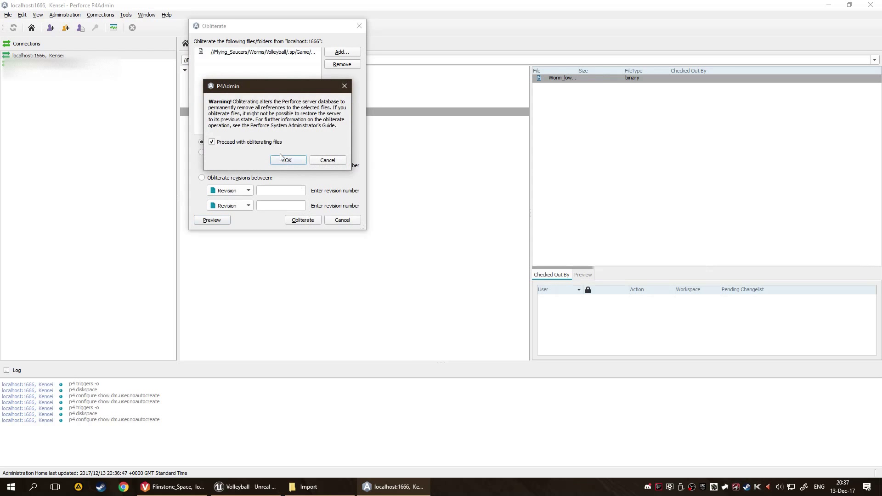
left_click(289, 161)
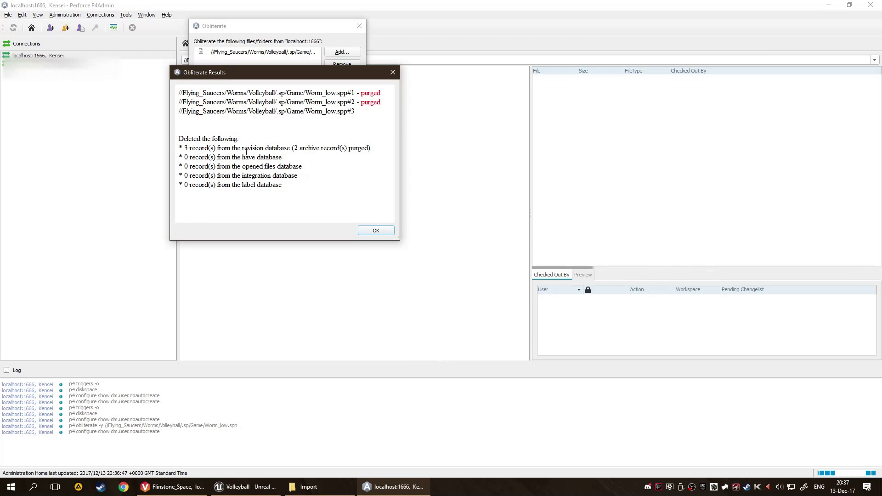
left_click(376, 231)
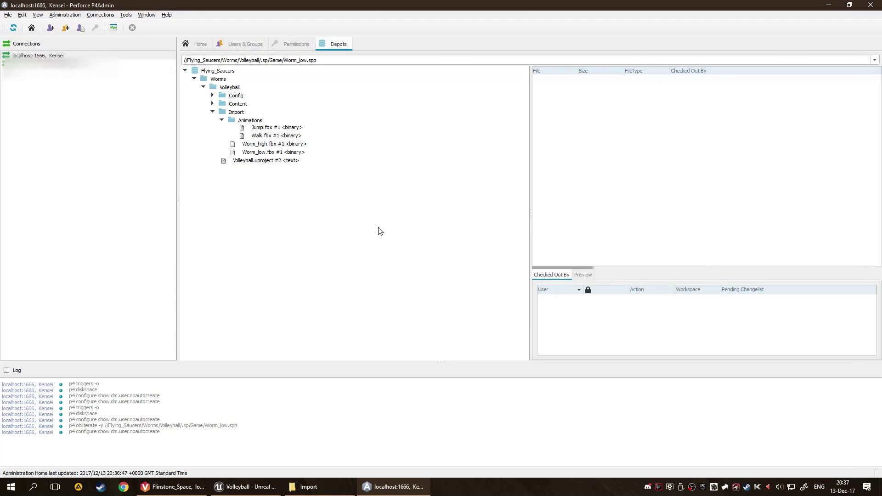
Step: Close P4Admin, bring up the Volleyball Unreal window and then P4V, and open Run
left_click(877, 5)
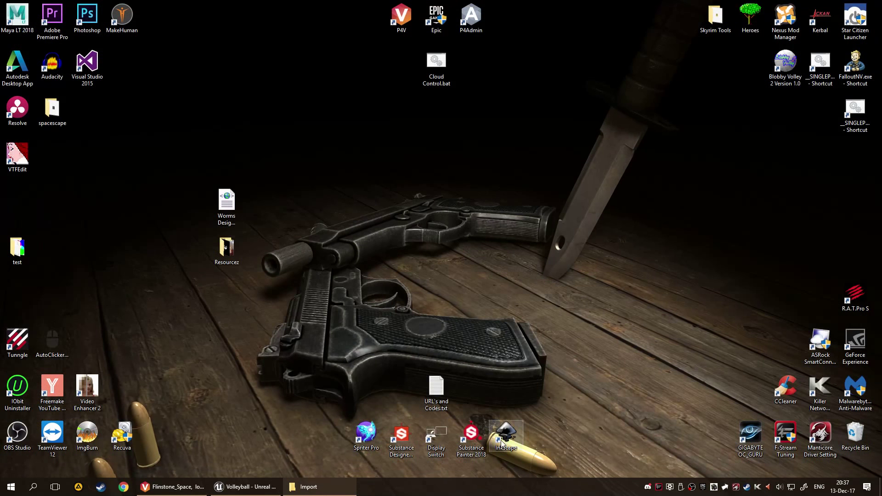
left_click(245, 487)
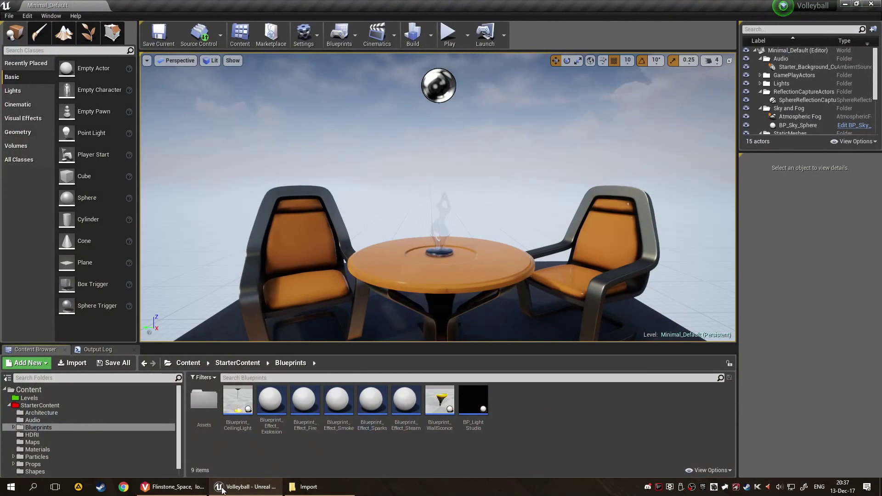
left_click(173, 487)
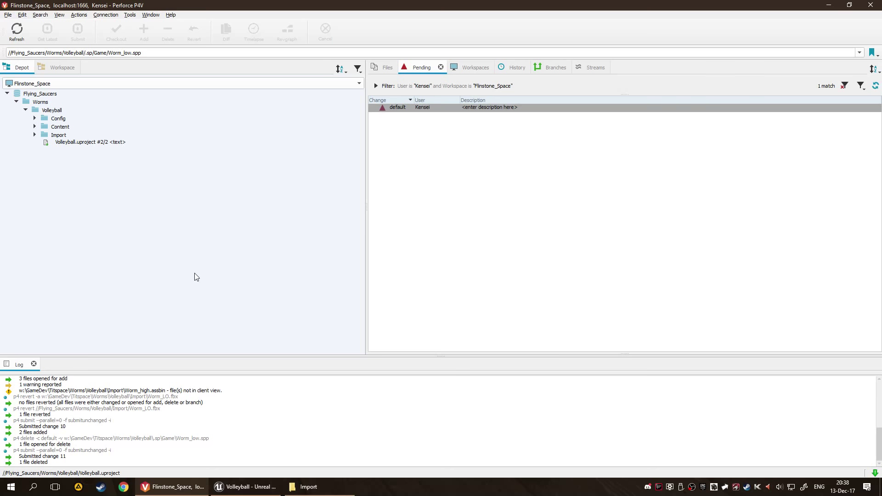
key("super+r")
type("cmd")
key("Return")
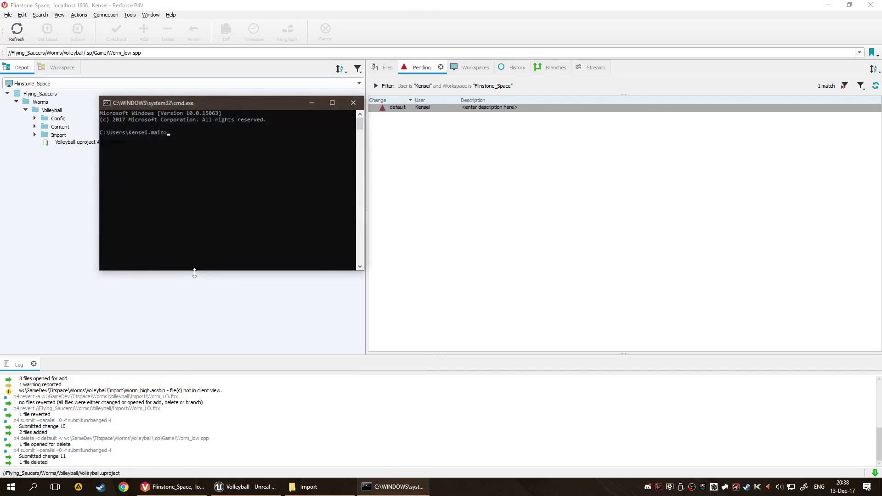
type("p")
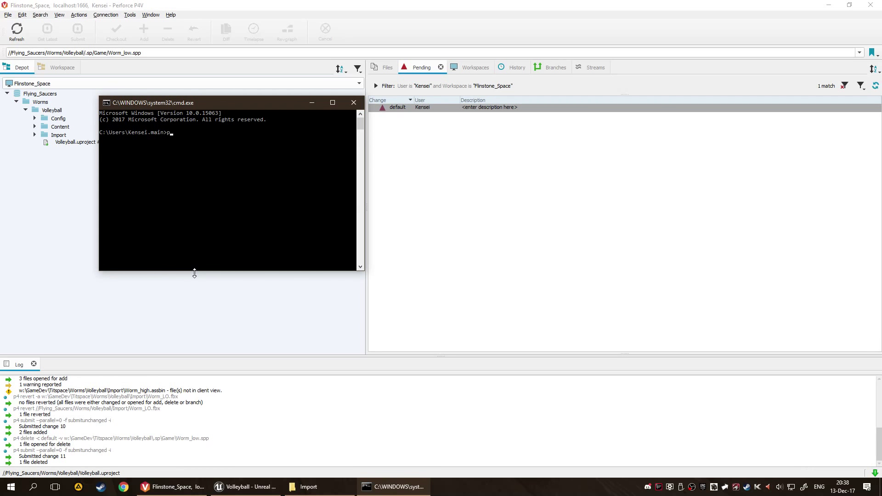
type("4 set P4IGNORE =-#me/")
key("BackSpace")
type(".p4ignore")
key("Left")
key("Left")
key("Left")
key("Left")
key("Left")
key("Left")
key("Left")
key("Left")
key("Left")
key("Left")
key("BackSpace")
key("BackSpace")
key("BackSpace")
key("BackSpace")
key("BackSpace")
type("C:\\")
key("Delete")
key("BackSpace")
key("BackSpace")
key("BackSpace")
key("BackSpace")
key("BackSpace")
key("BackSpace")
key("BackSpace")
key("BackSpace")
key("BackSpace")
key("BackSpace")
key("BackSpace")
key("BackSpace")
key("Escape")
left_click(360, 102)
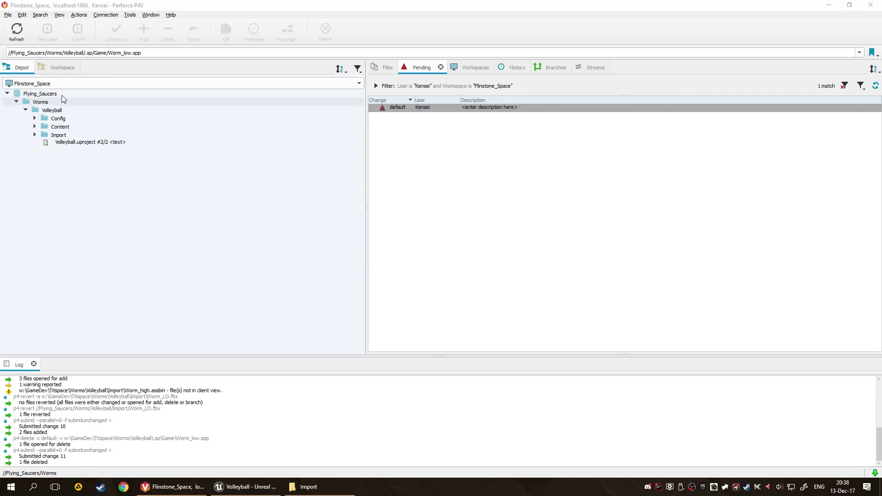
Step: Switch to the Workspace tree and check the Animations folder's available actions
left_click(62, 67)
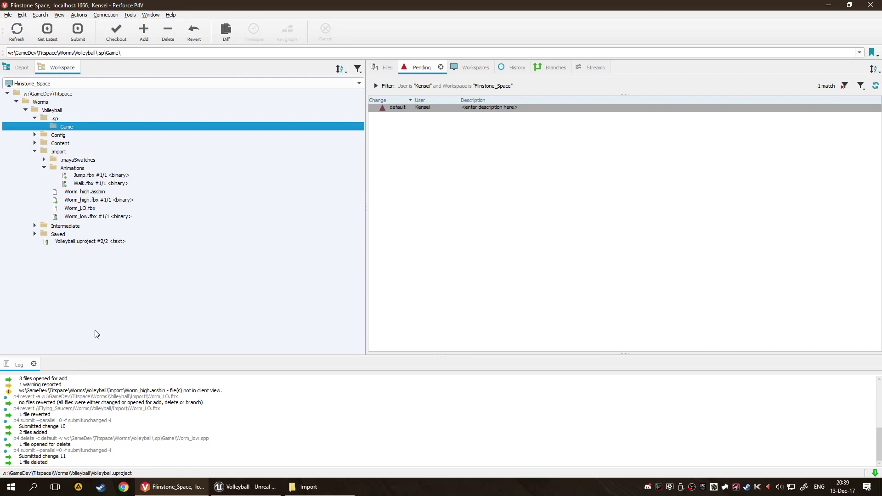
left_click(169, 311)
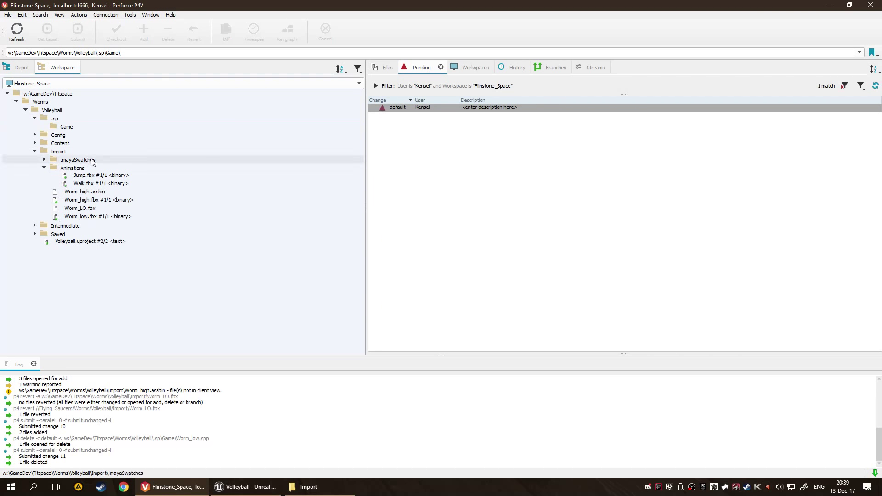
left_click(107, 167)
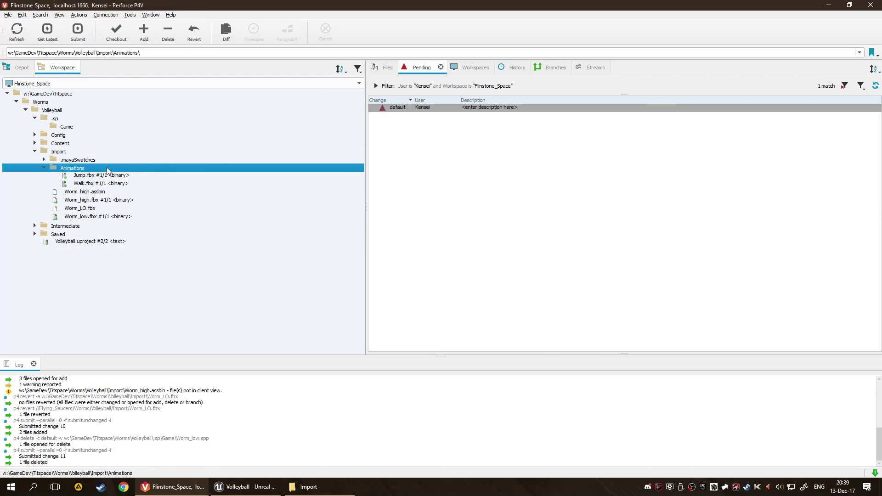
right_click(107, 167)
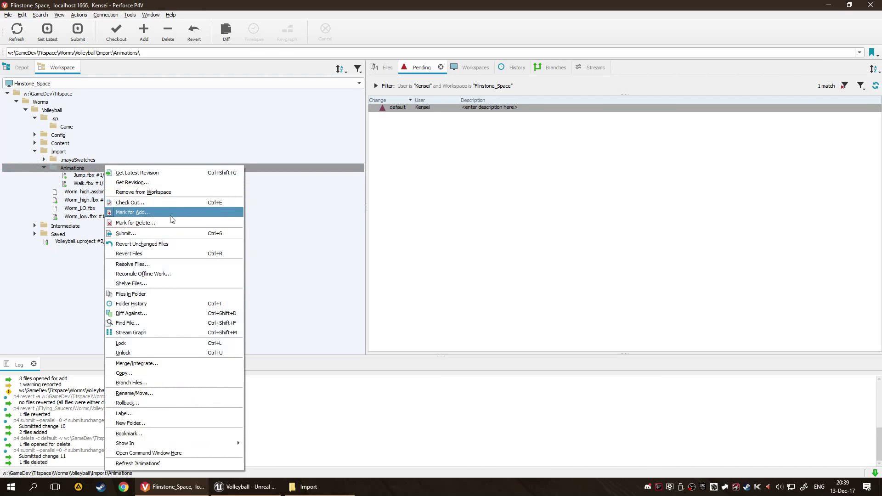
left_click(1, 284)
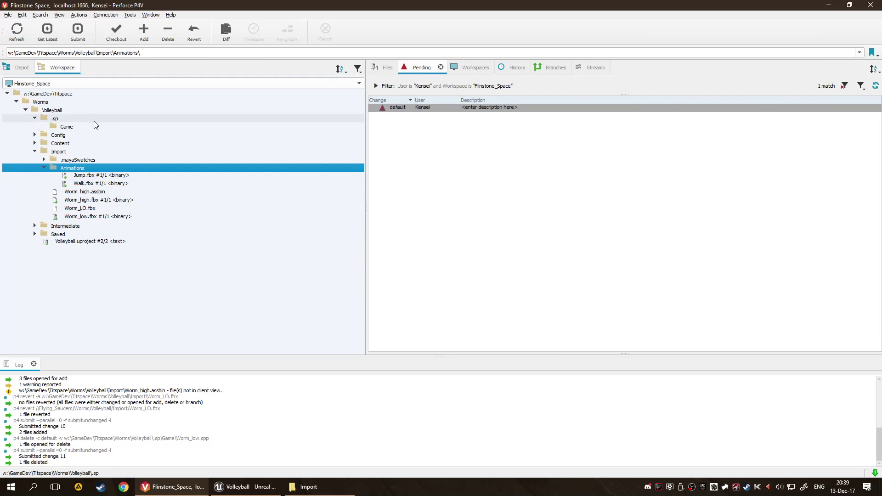
Step: Expand Volleyball's Content folder, then bring the Volleyball Unreal editor to the front
left_click(35, 143)
left_click(34, 135)
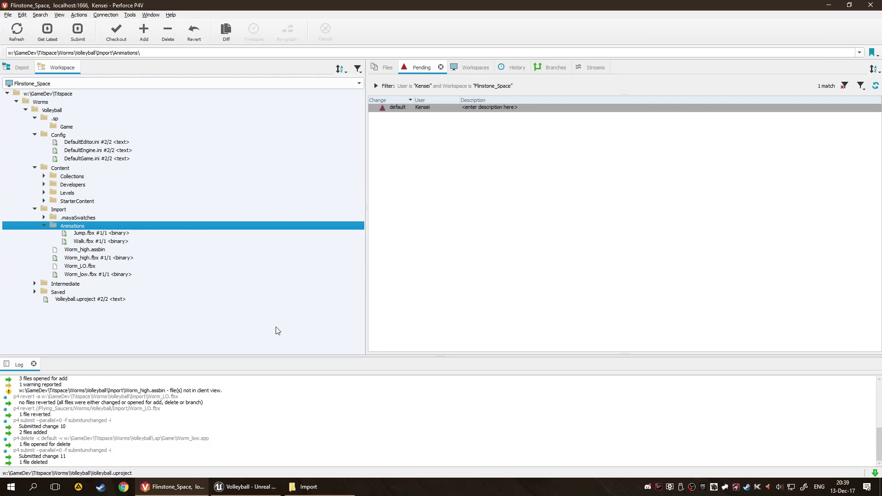
left_click(34, 135)
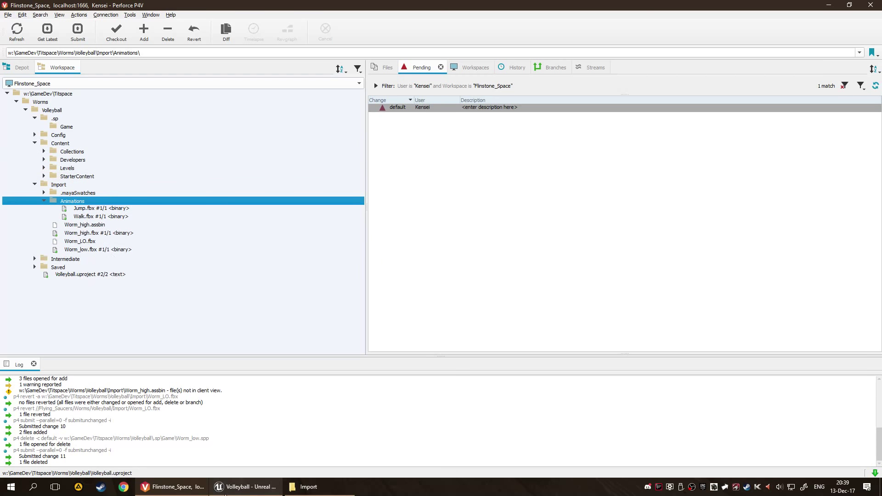
left_click(245, 487)
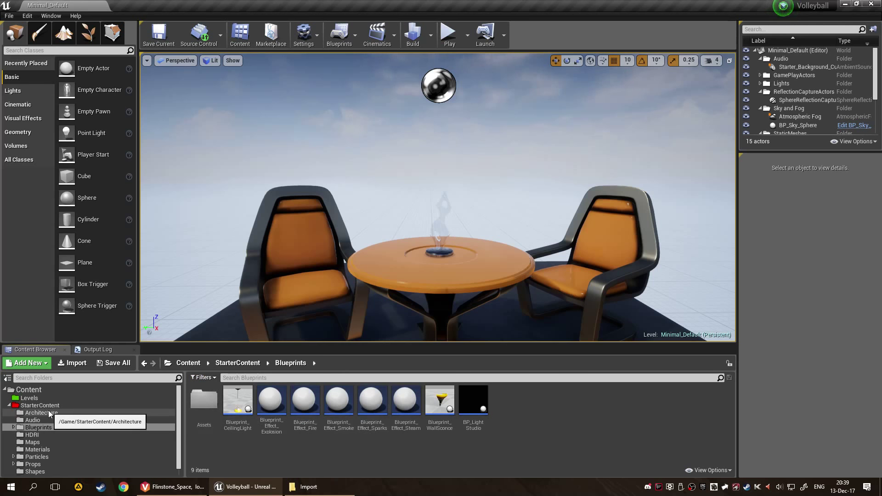
Step: Collapse StarterContent, view the root Content folder, then bring the Import folder window forward
left_click(9, 405)
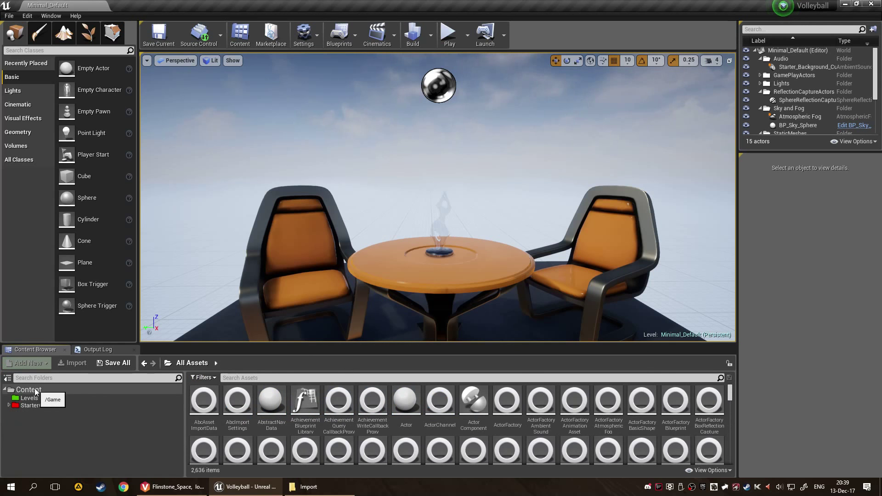
left_click(28, 390)
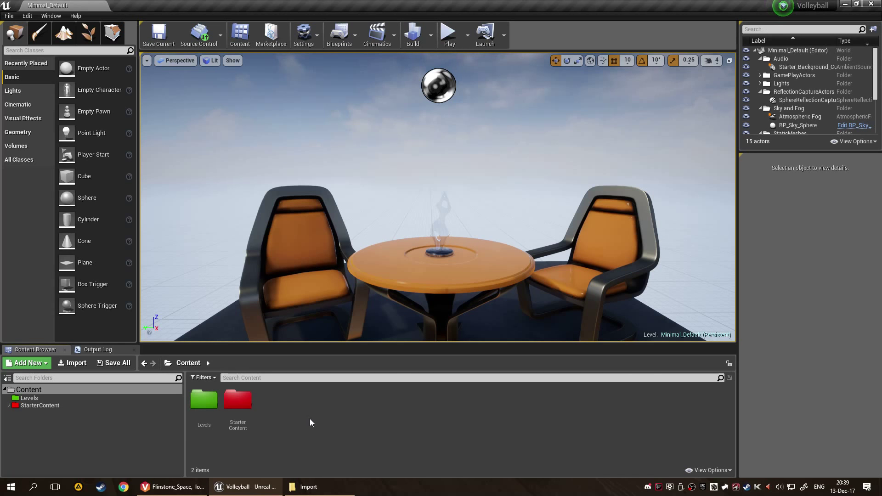
left_click(309, 487)
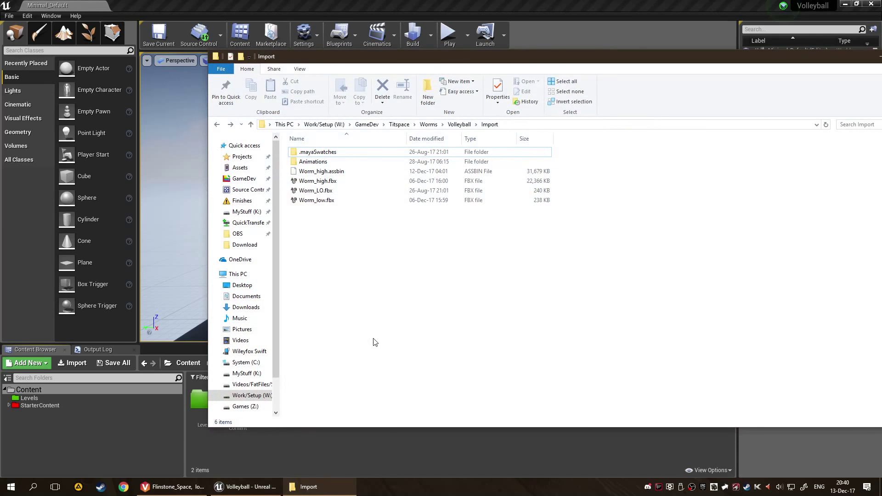
Step: Move File Explorer up to the Volleyball project folder, then minimise it to return to Unreal
key("alt+Up")
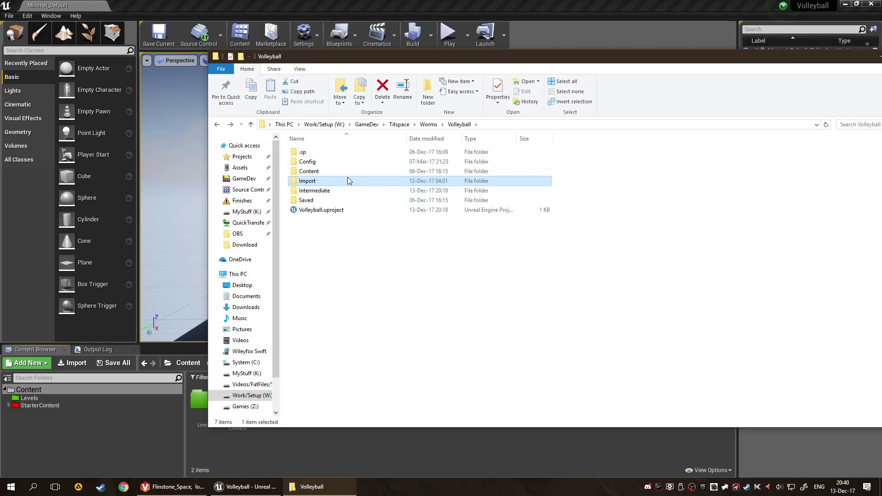
left_click(53, 430)
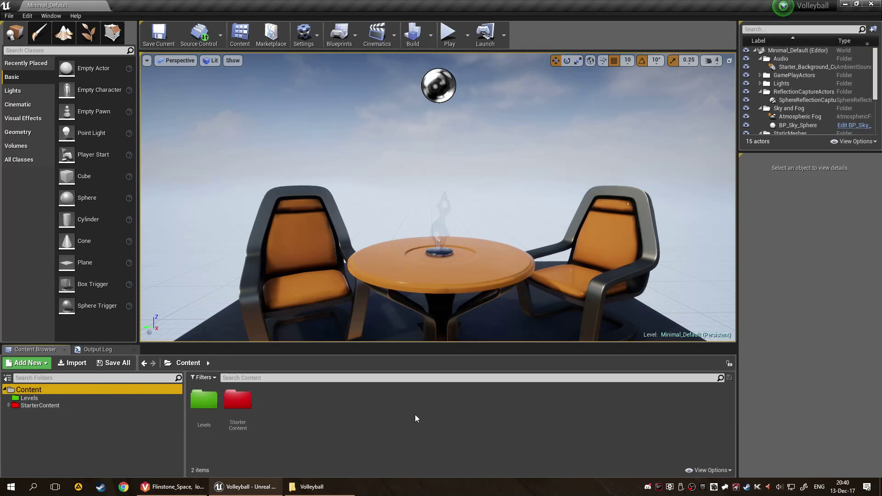
right_click(312, 486)
left_click(312, 487)
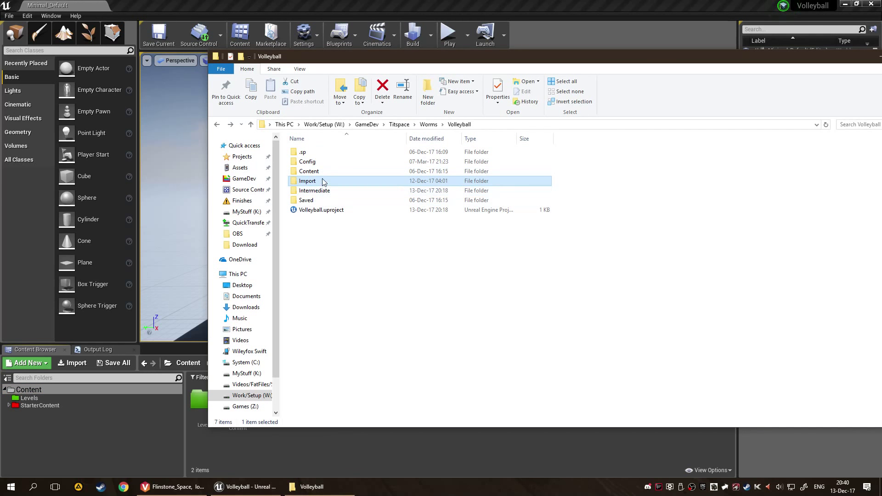
left_click(312, 487)
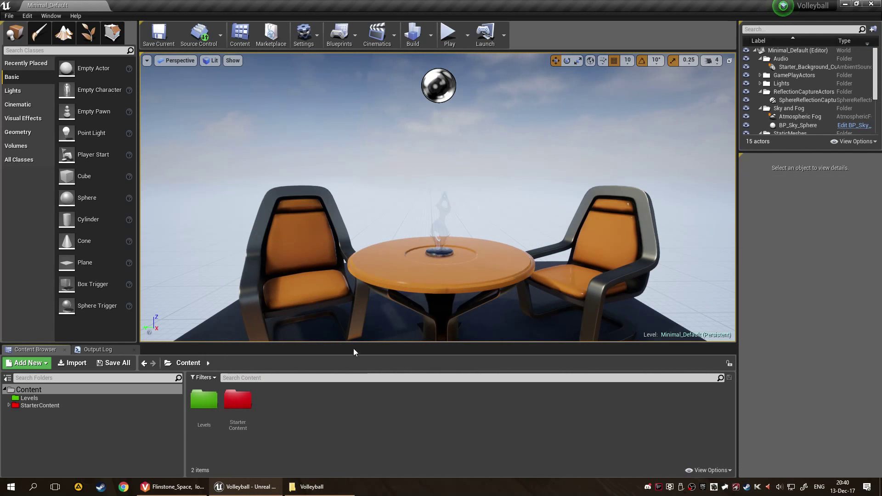
right_click(328, 418)
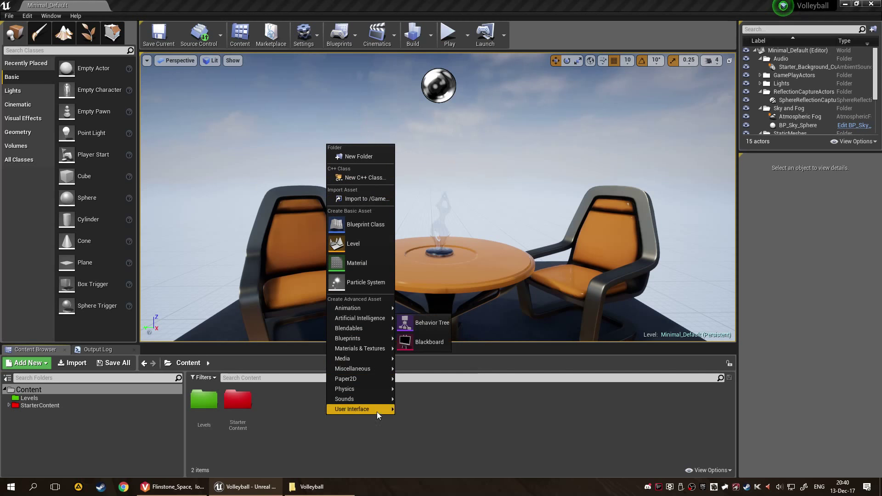
mouse_move(379, 337)
mouse_move(380, 389)
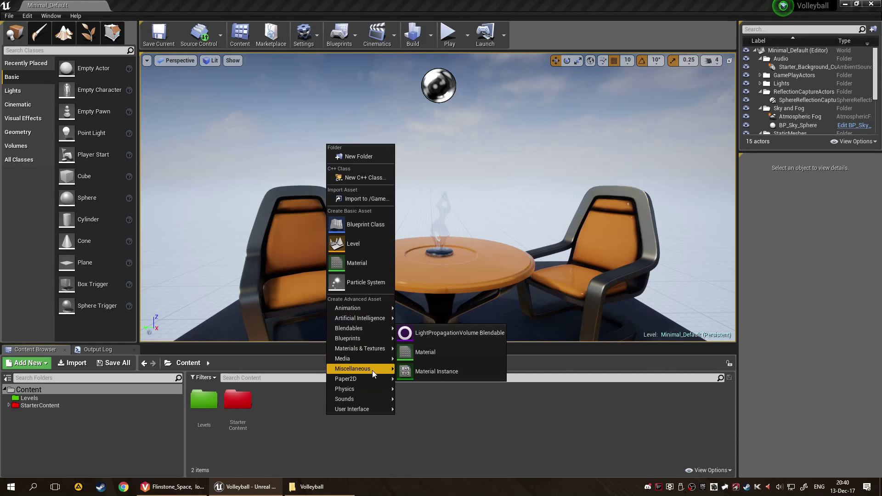
mouse_move(366, 357)
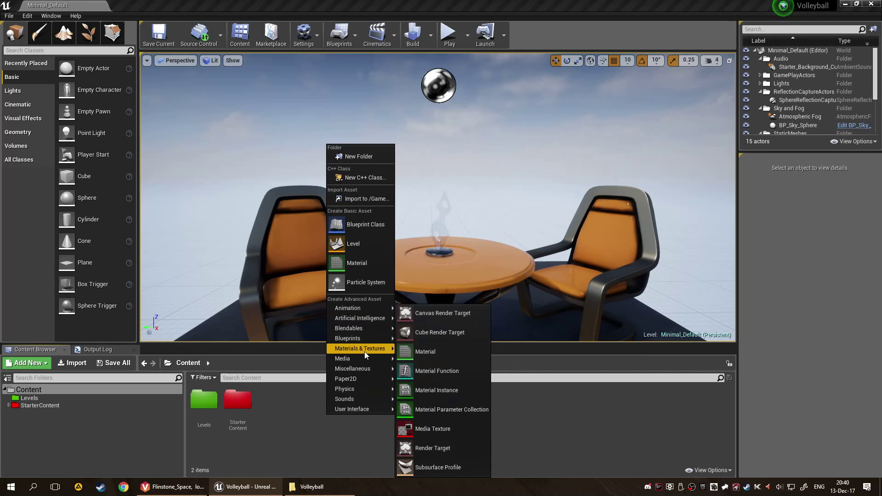
mouse_move(365, 307)
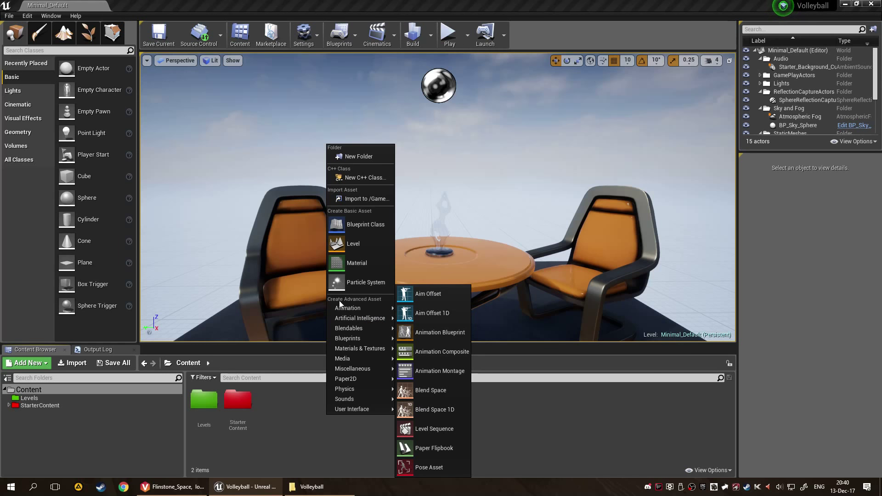
mouse_move(351, 331)
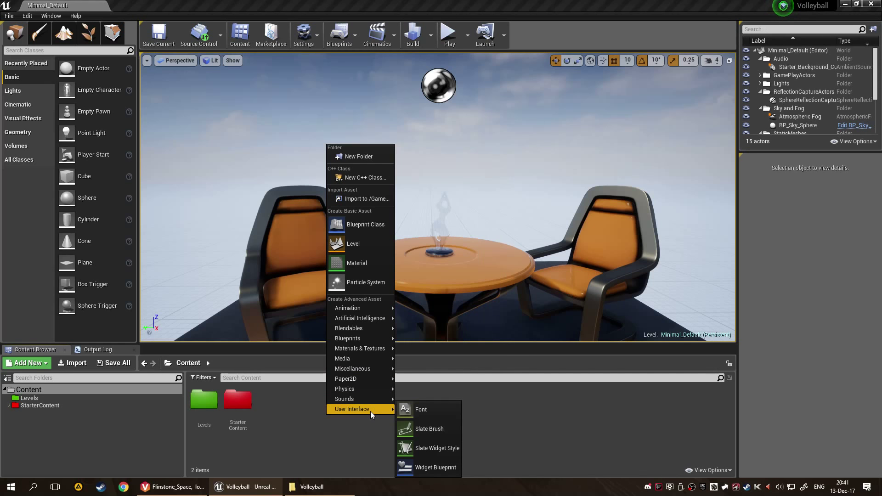
left_click(305, 430)
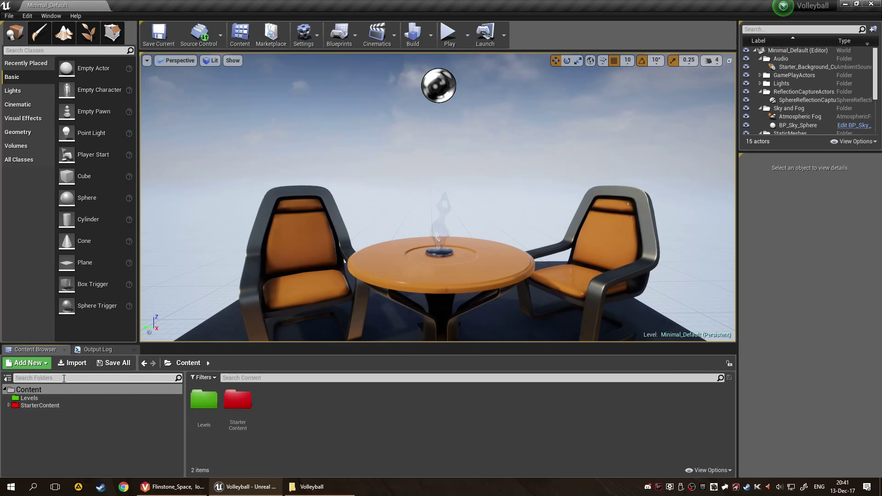
Step: Import Worm_low.fbx from the Volleyball Import folder into the Content Browser
left_click(71, 363)
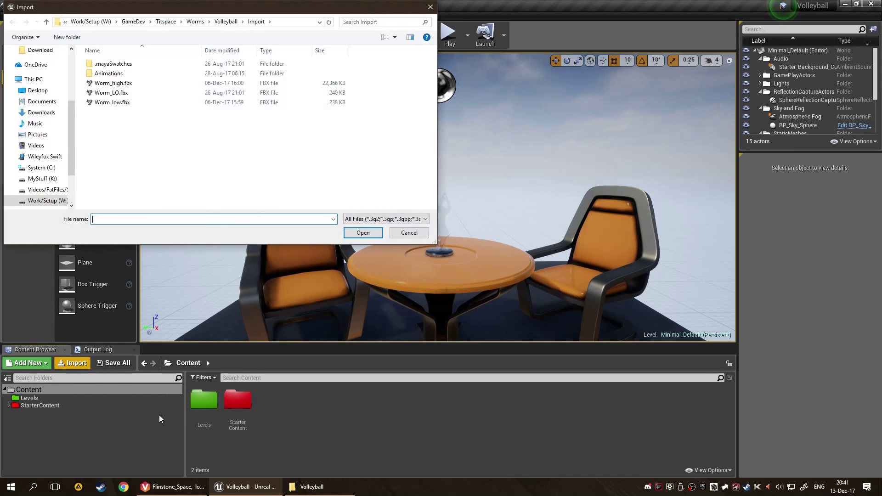
mouse_move(163, 14)
left_mouse_down()
mouse_move(159, 26)
mouse_move(167, 14)
left_mouse_up()
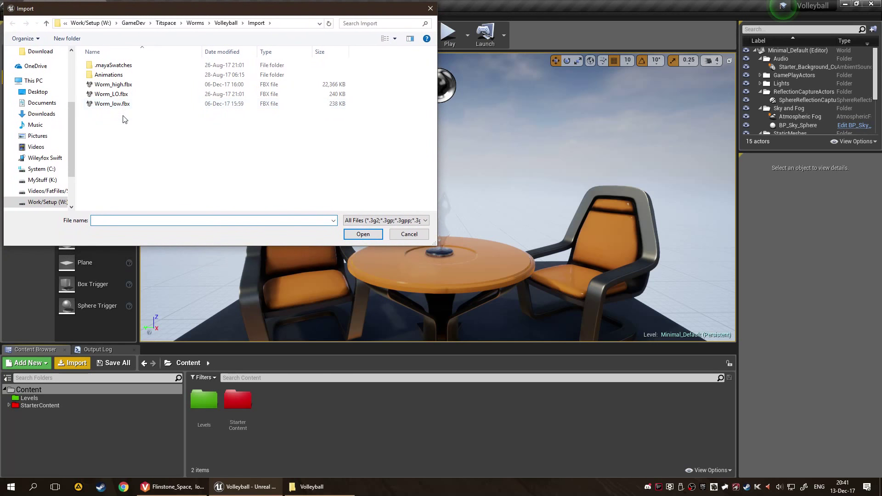
left_click(133, 109)
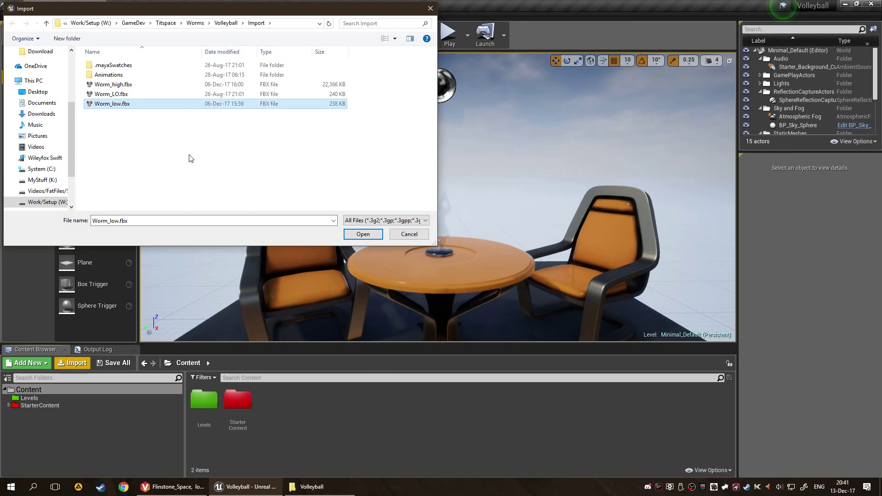
left_click(369, 234)
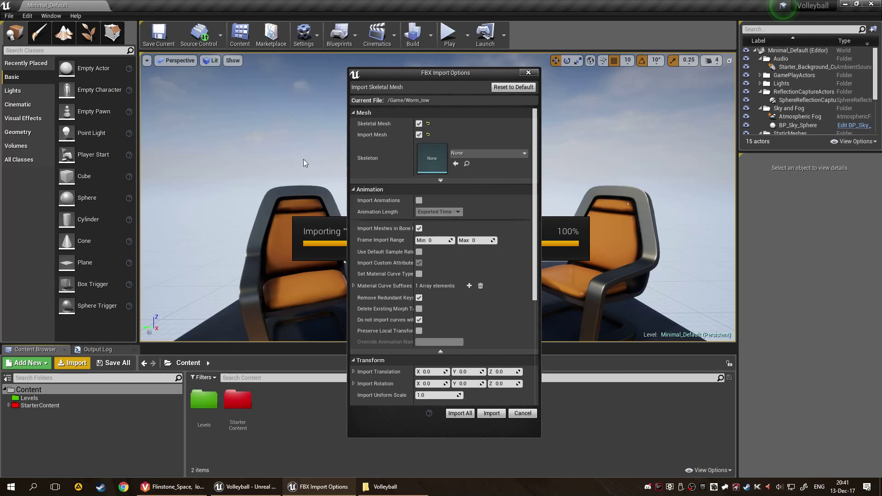
Step: Shift the FBX Import Options dialog slightly to the left
left_click_drag(427, 75, 399, 74)
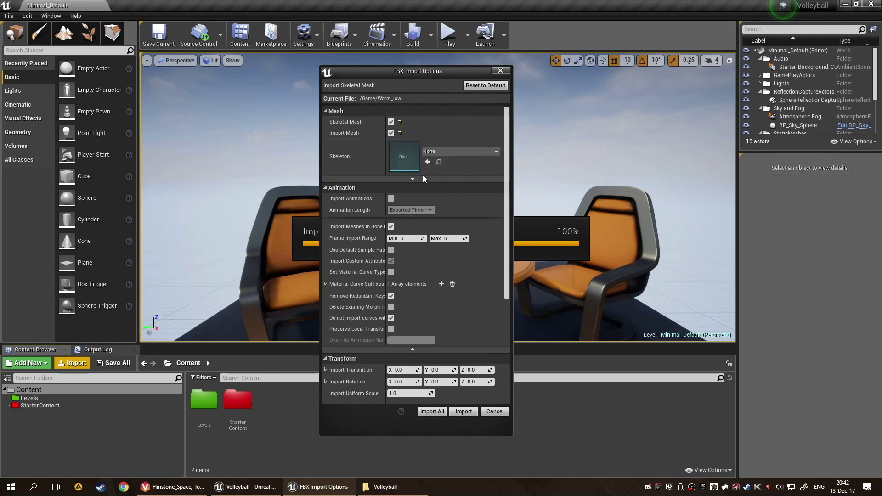
Step: Leave Skeleton at None, expand the advanced Mesh options, and widen the property name column
left_click(461, 150)
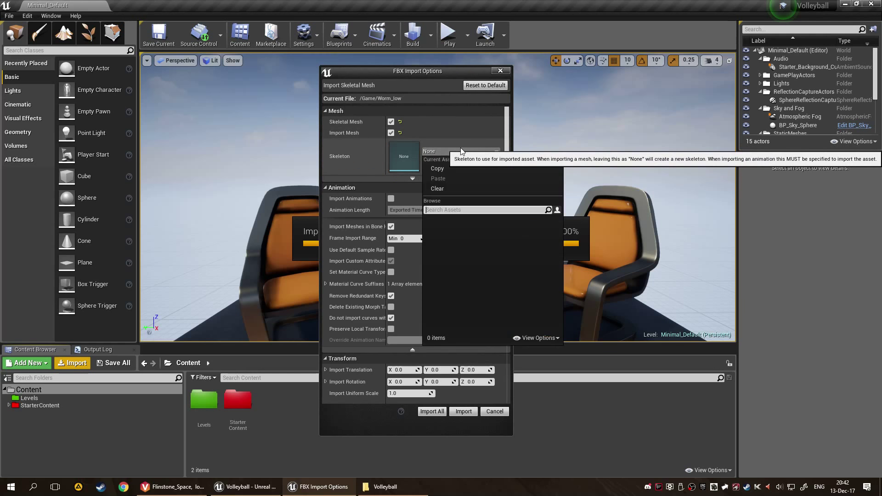
left_click(416, 166)
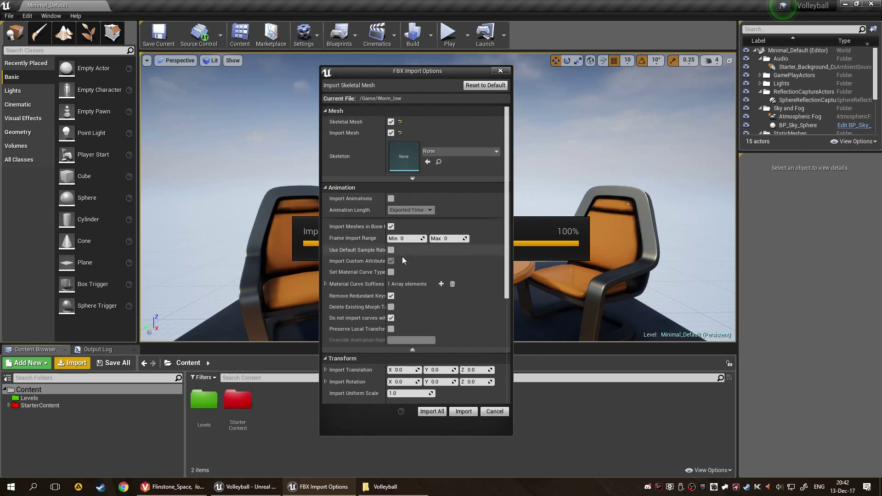
left_click(416, 178)
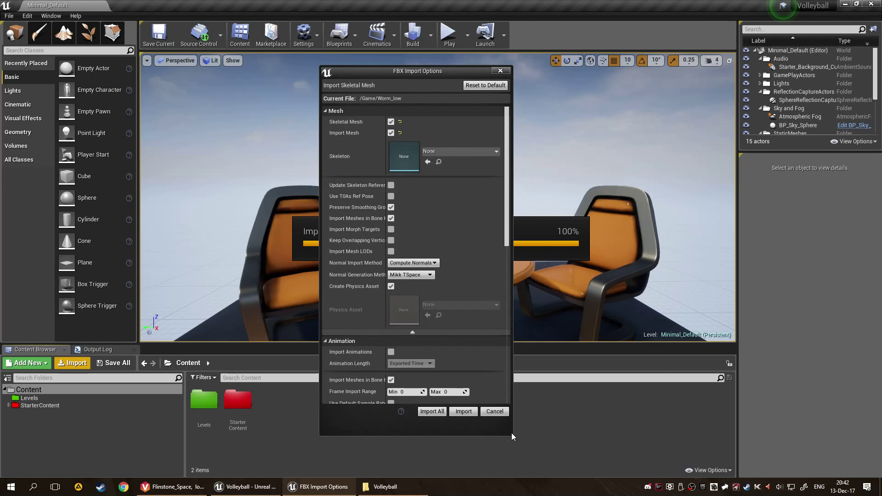
left_click_drag(386, 292, 413, 293)
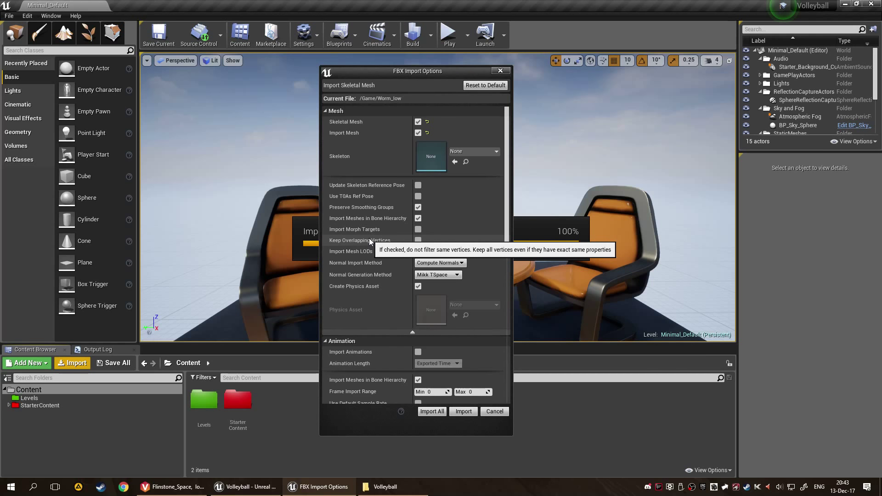
scroll(452, 244, "down", 1)
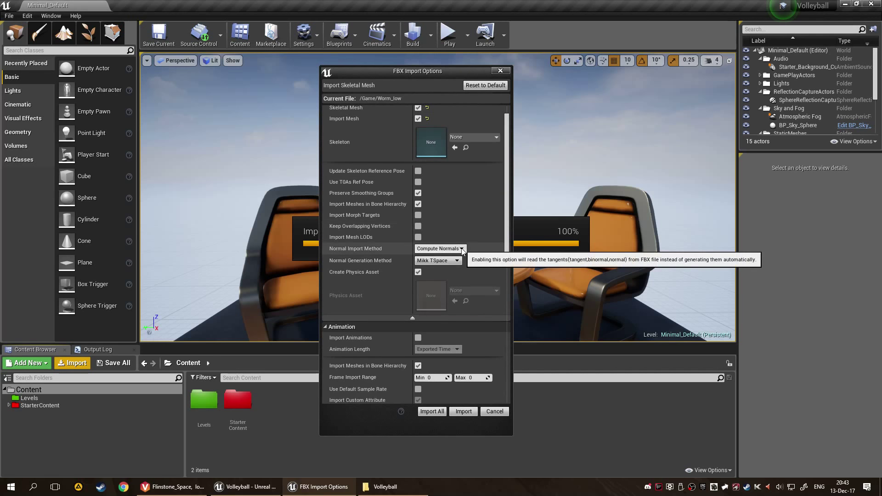
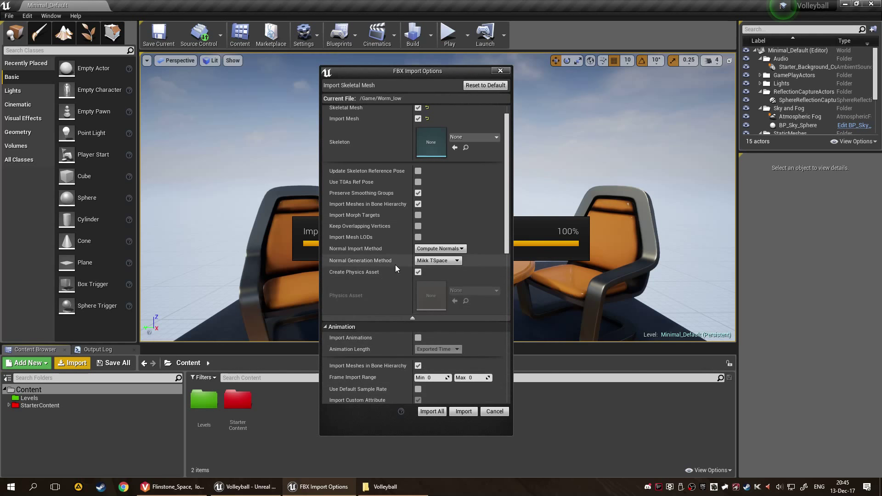
Step: Keep normal import at Compute Normals with Mikk TSpace as the normal generation method
left_click(465, 249)
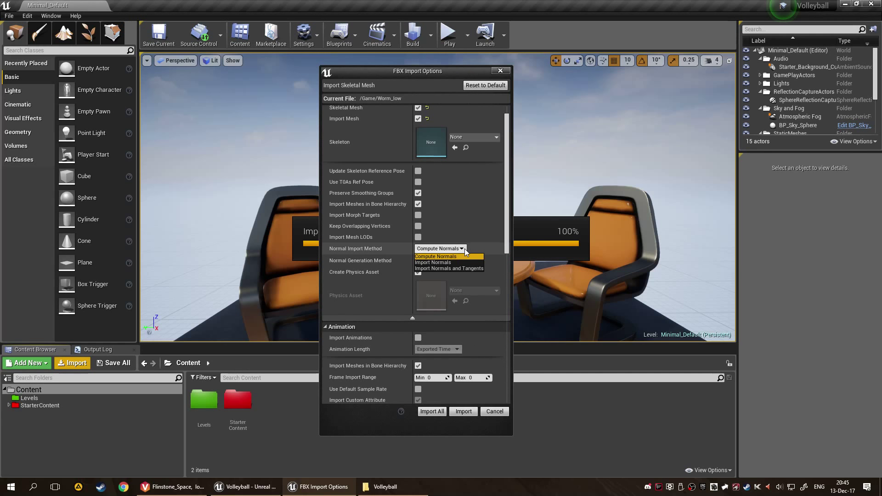
left_click(465, 249)
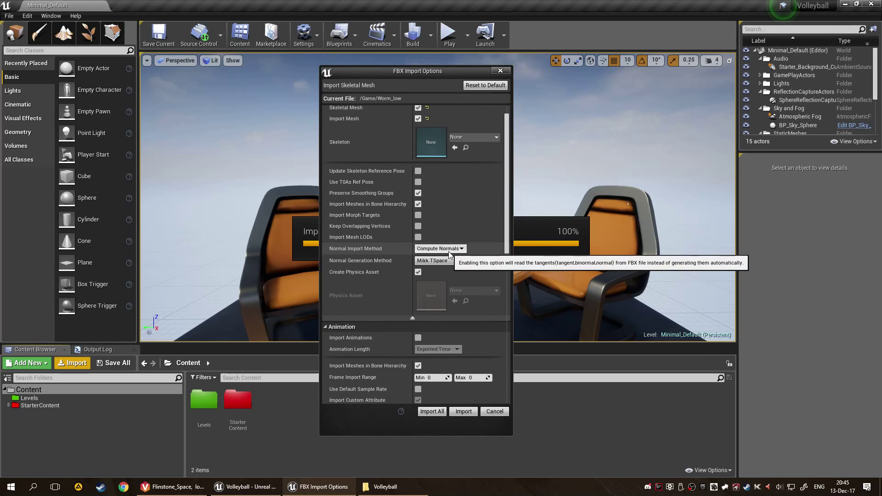
left_click(449, 250)
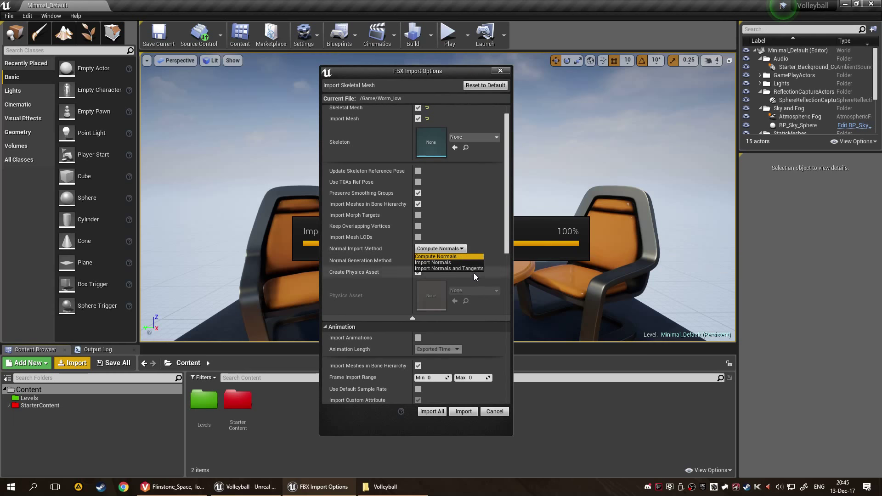
left_click(459, 249)
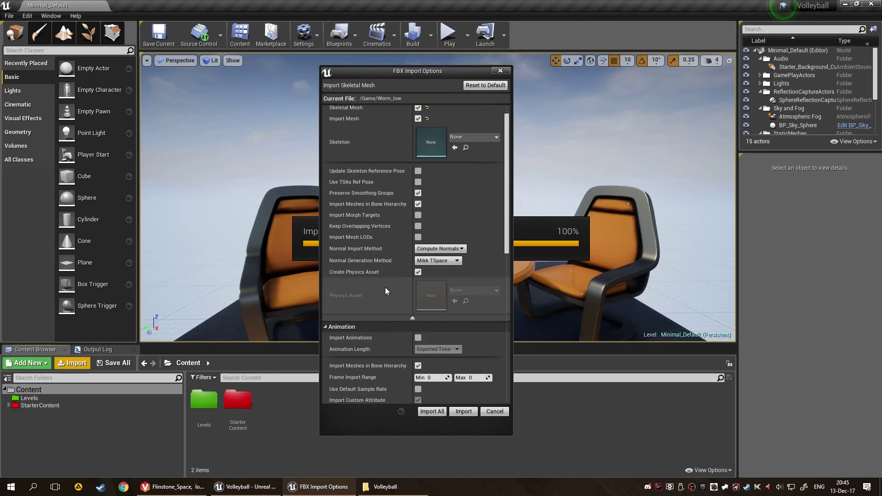
left_click(455, 261)
left_click(438, 274)
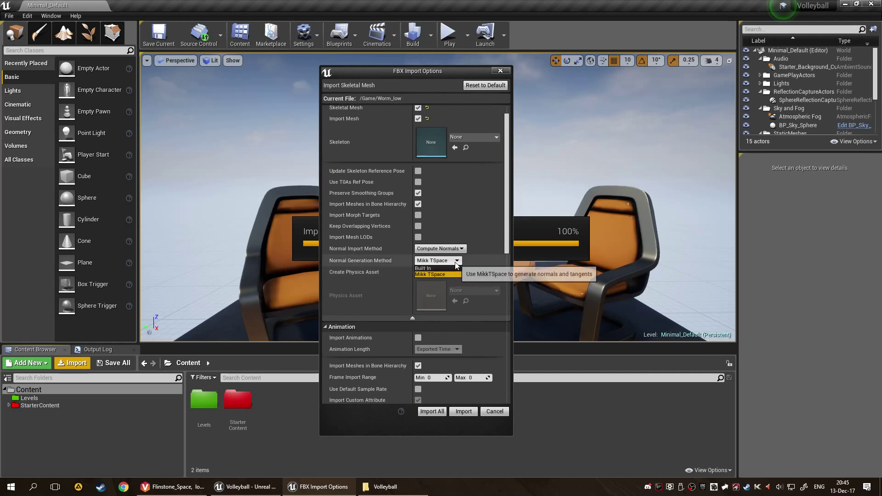
scroll(470, 257, "down", 2)
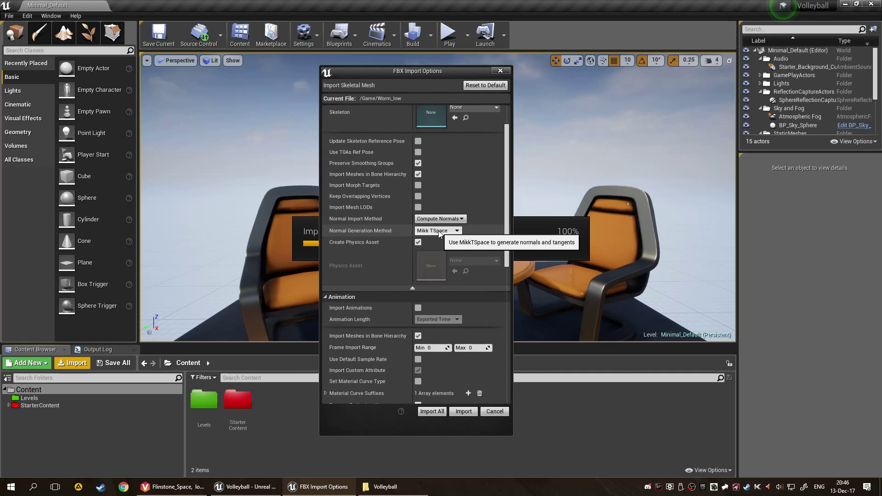
Step: Leave Create Physics Asset enabled, hide the advanced Mesh options and expand the Animation section
scroll(410, 209, "down", 3)
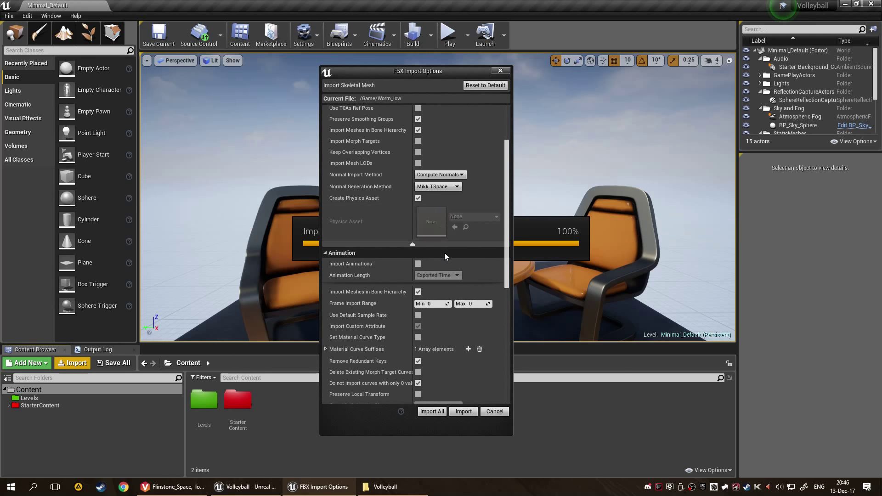
left_click(418, 198)
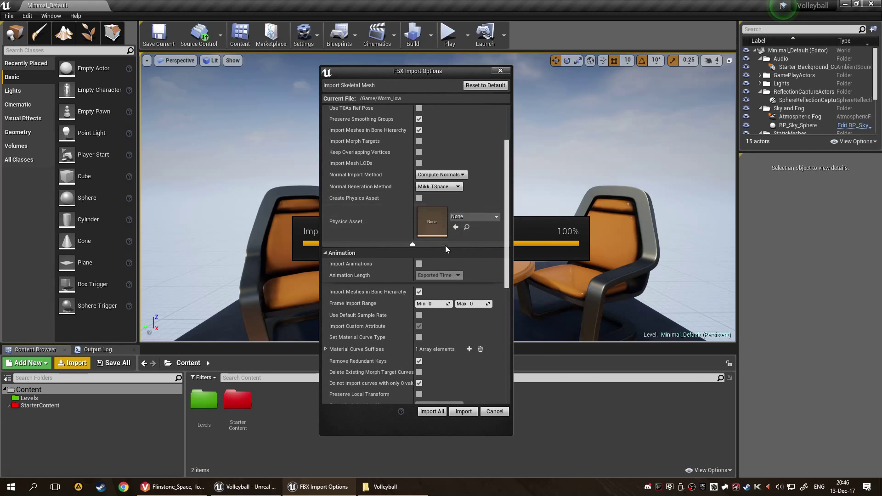
left_click(418, 199)
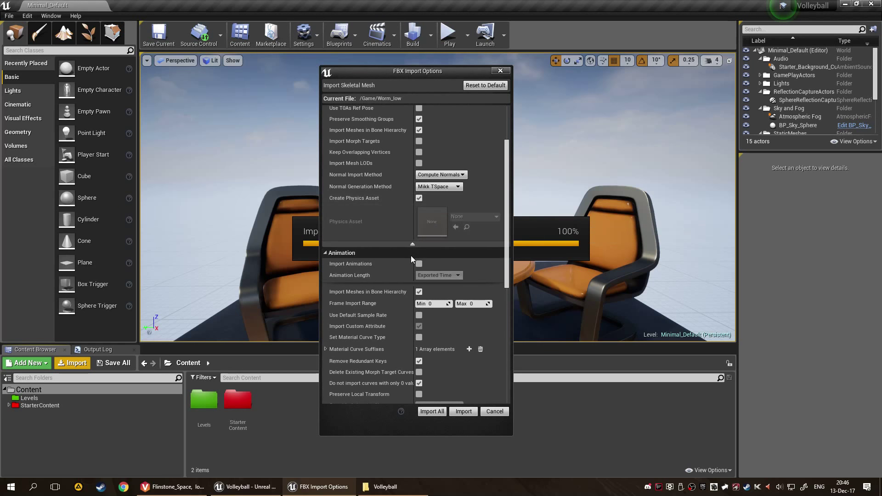
scroll(436, 301, "up", 5)
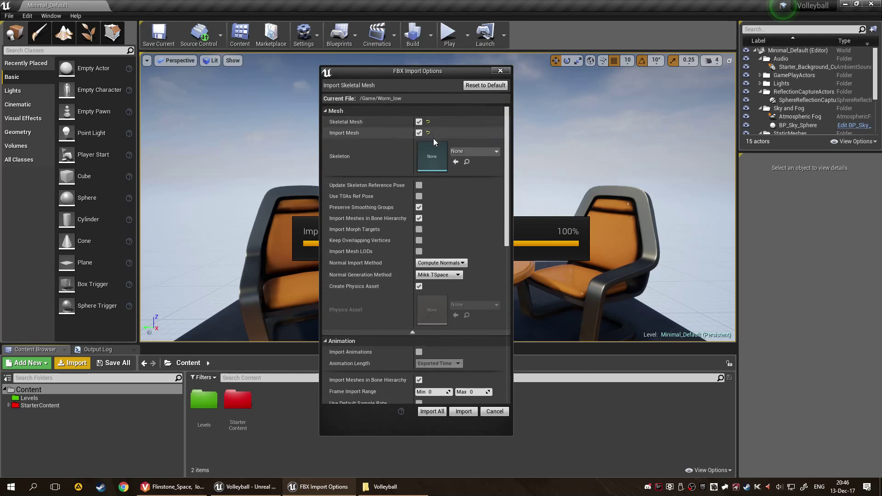
scroll(432, 184, "down", 5)
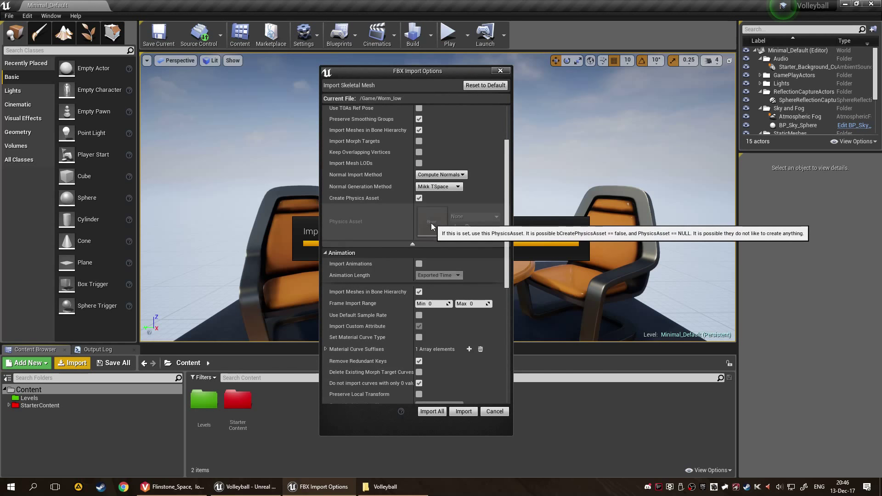
left_click(417, 249)
left_click(416, 244)
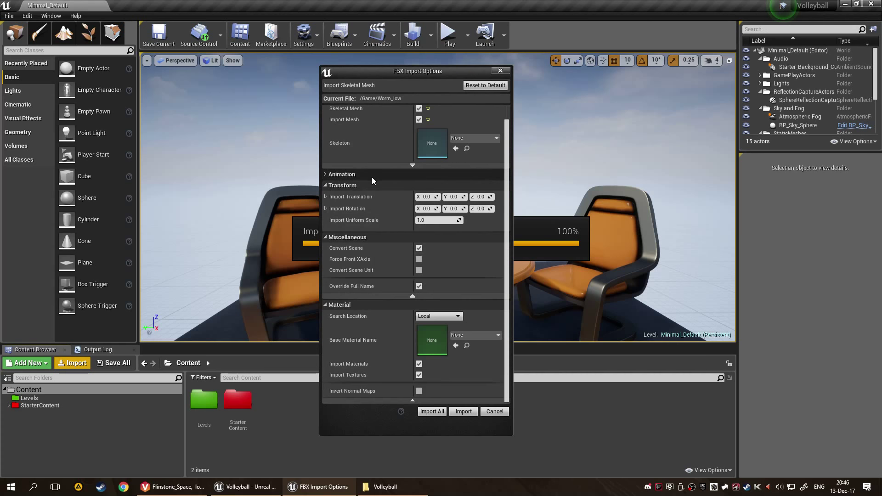
left_click(372, 177)
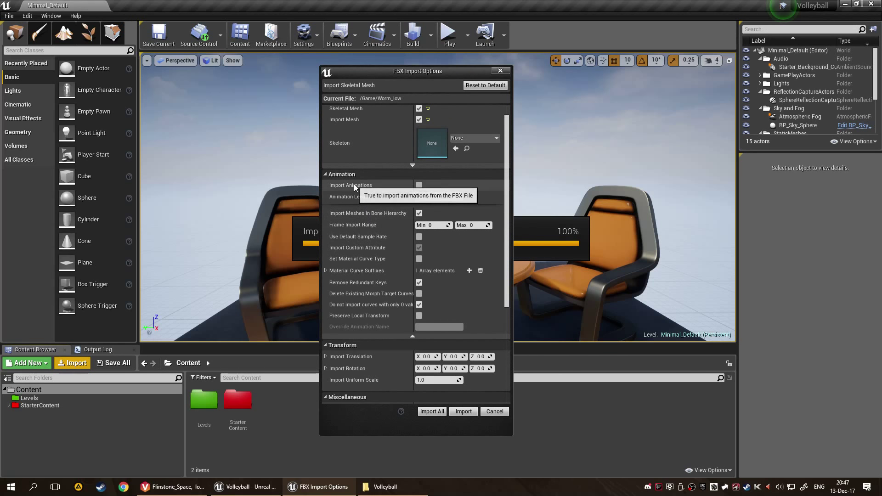
Step: Enable Import Animations and check the Import\Animations folder holding Jump and Walk
left_click(418, 185)
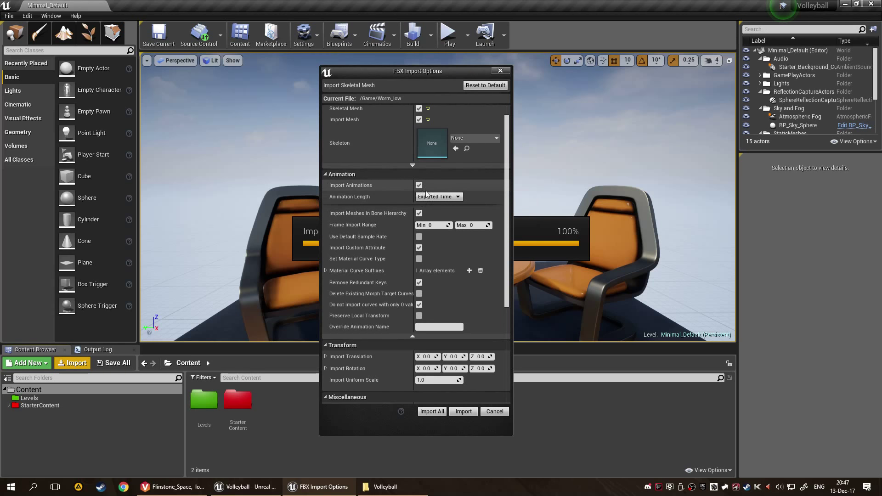
left_click(450, 197)
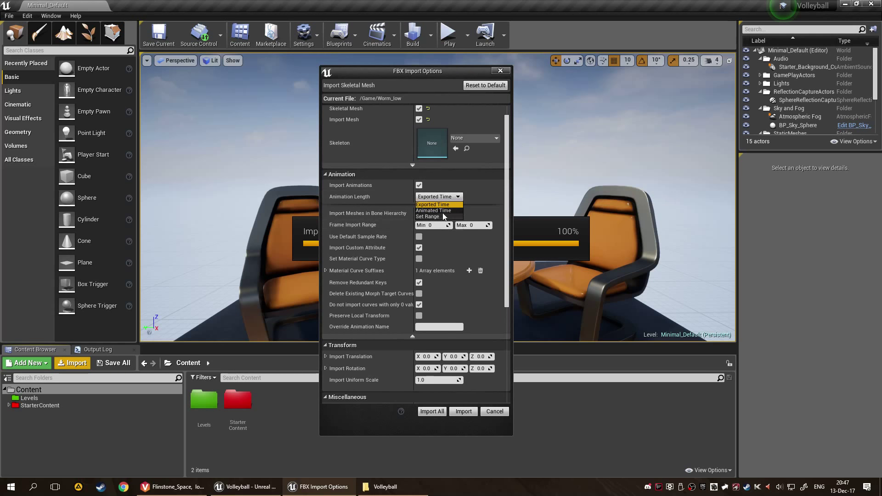
left_click(450, 204)
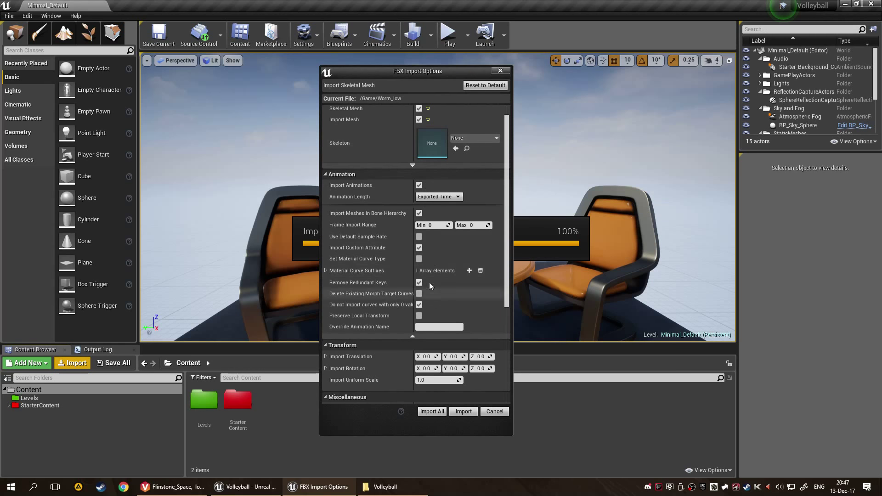
left_click(385, 487)
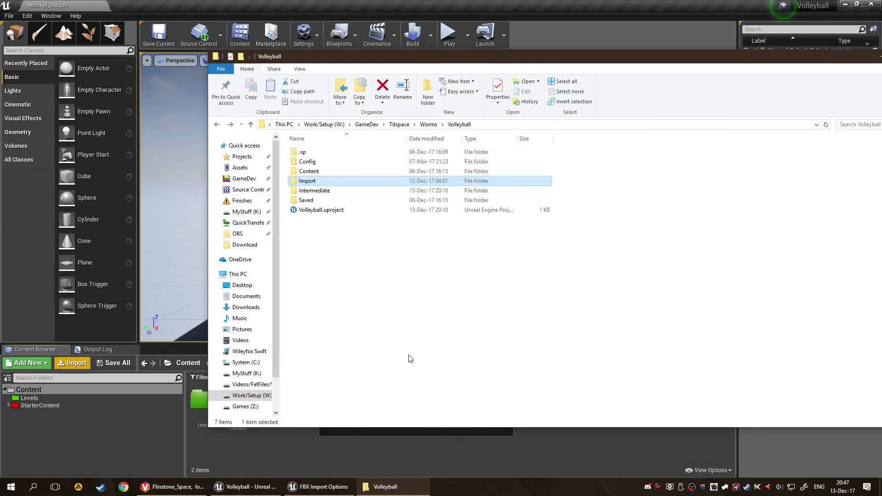
double_click(369, 183)
double_click(366, 163)
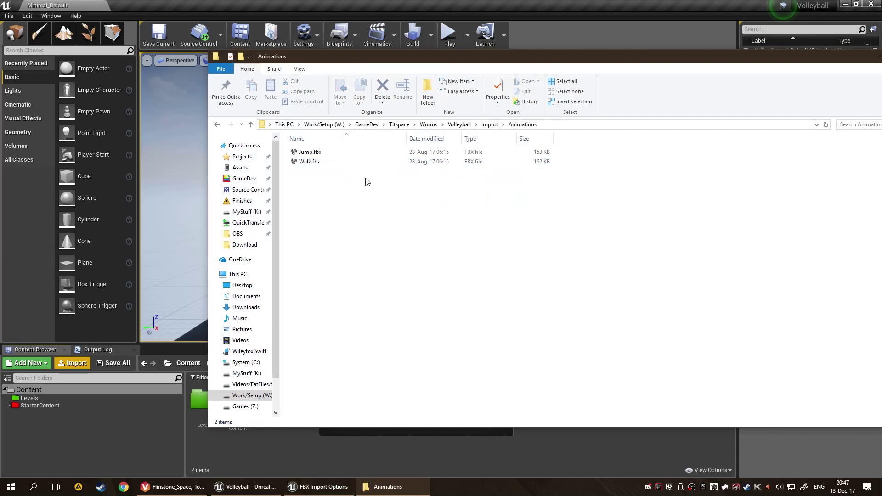
left_click(388, 487)
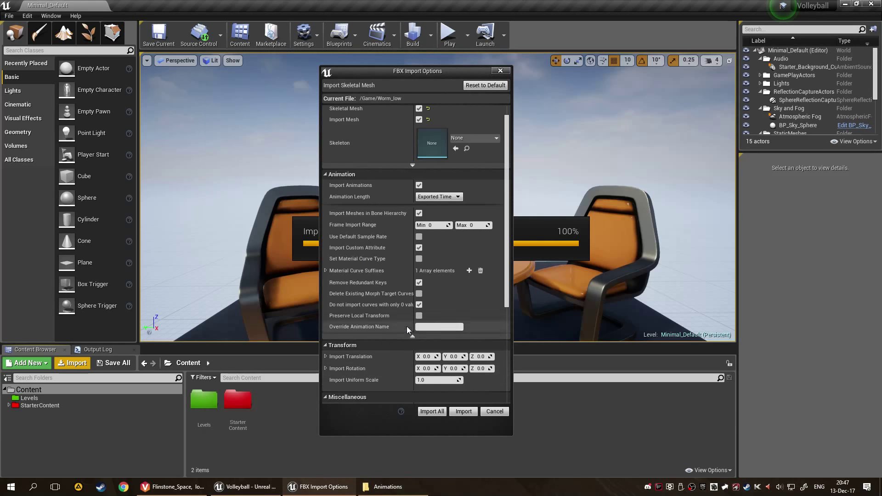
Step: Turn on Import Custom Attribute and set Animation Length to Set Range
left_click(419, 248)
left_click(442, 198)
left_click(453, 213)
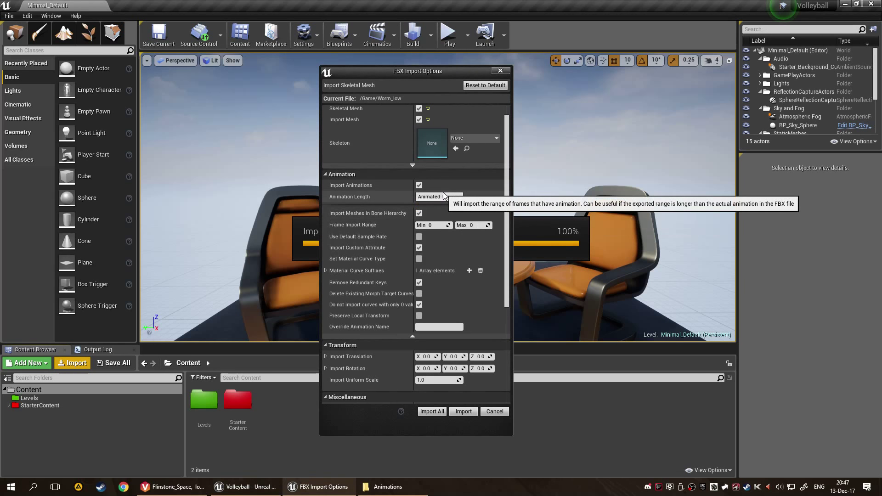
left_click(444, 197)
left_click(448, 216)
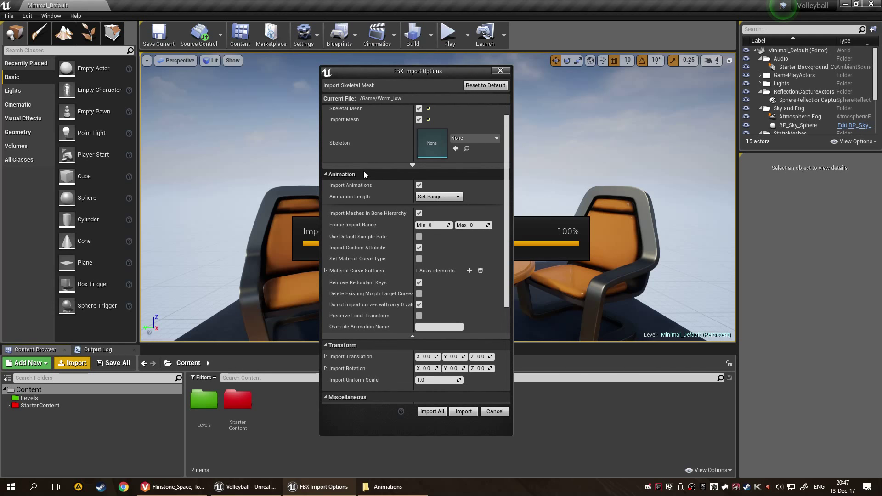
left_click(383, 487)
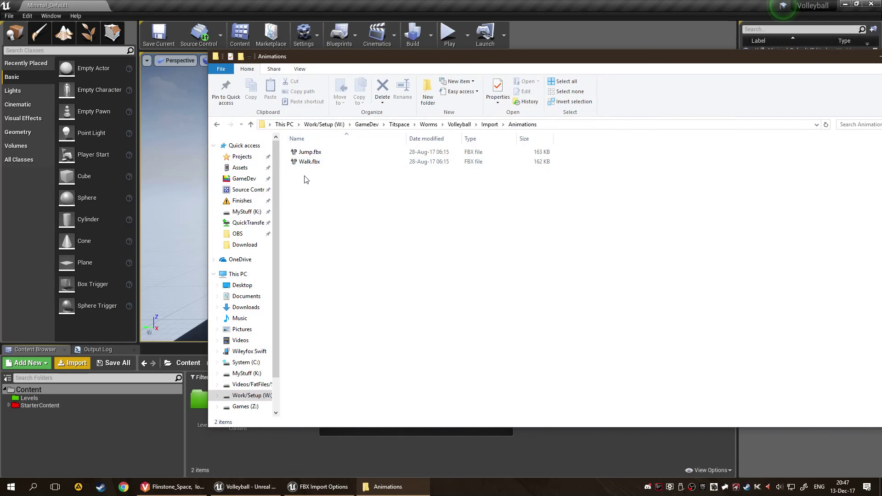
left_click(403, 491)
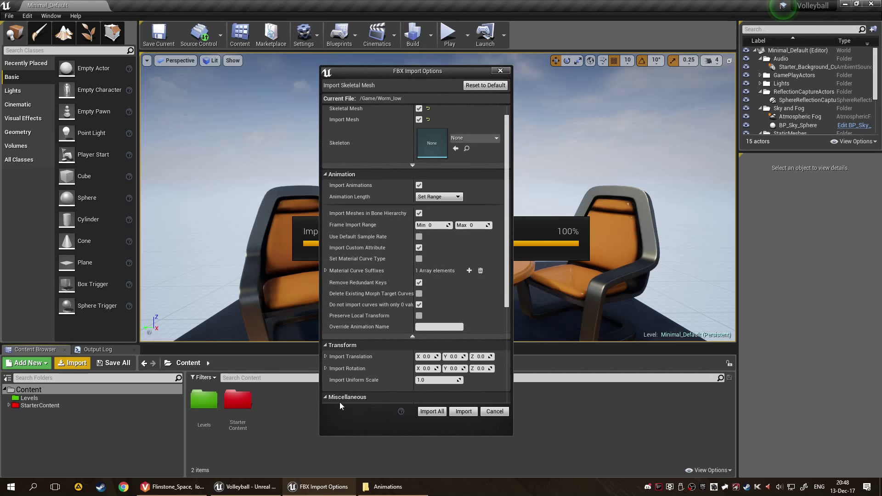
key("alt+Tab")
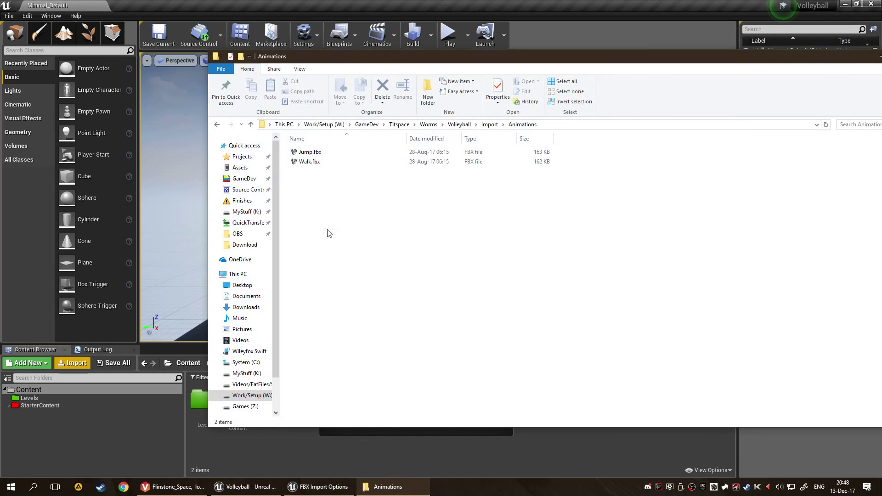
key("alt+Tab")
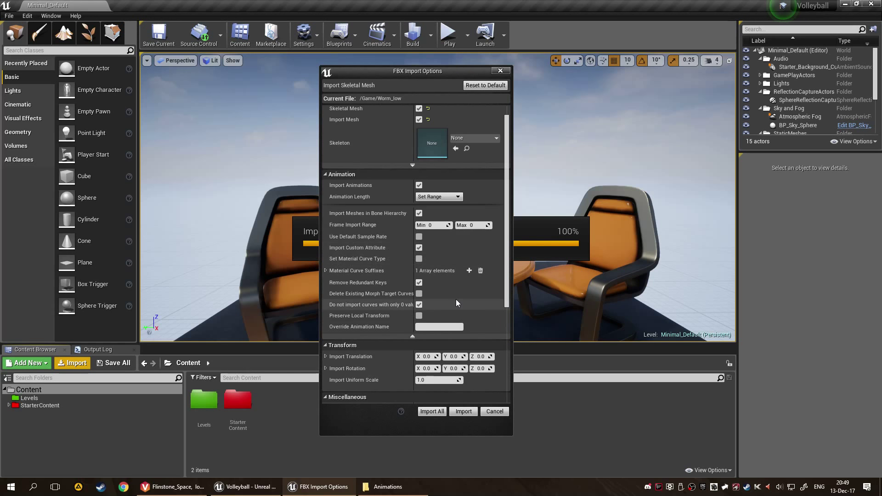
scroll(405, 271, "down", 3)
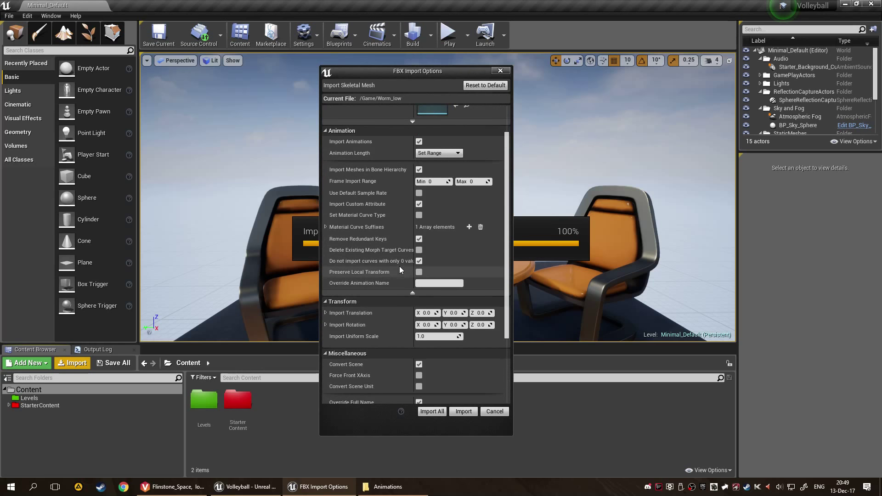
left_click(325, 226)
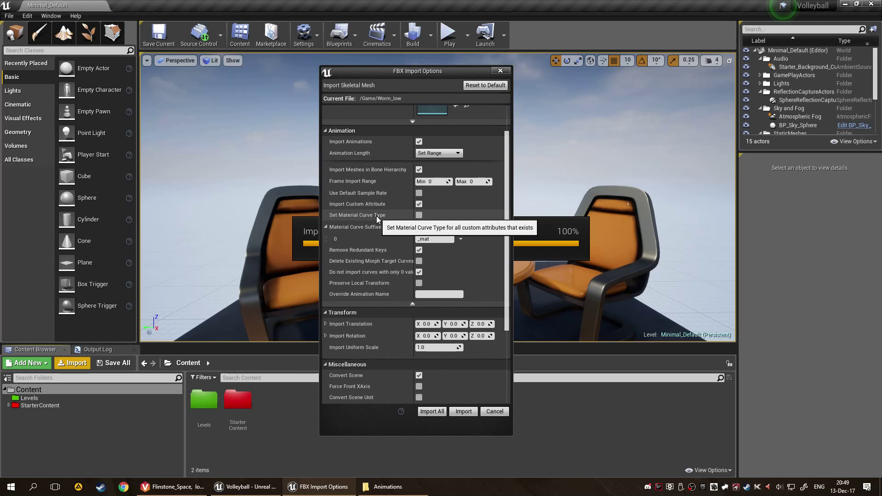
left_click(326, 226)
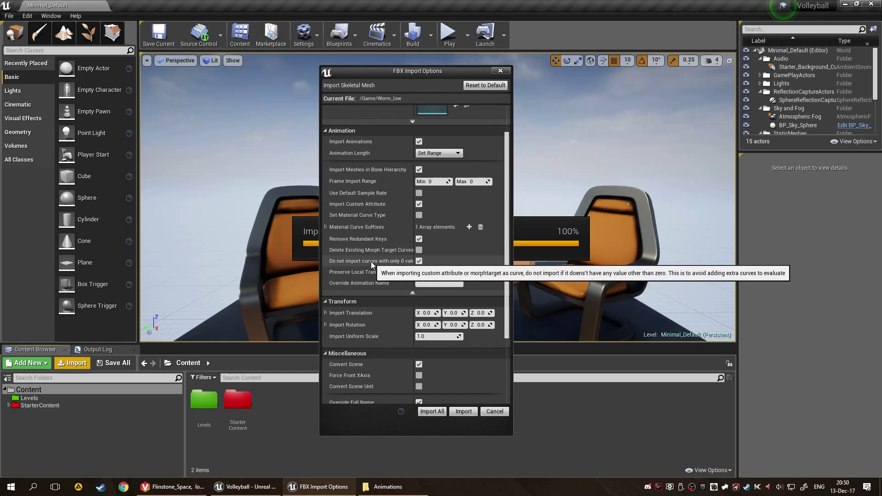
mouse_move(414, 206)
left_mouse_down()
mouse_move(429, 206)
mouse_move(408, 207)
left_mouse_up()
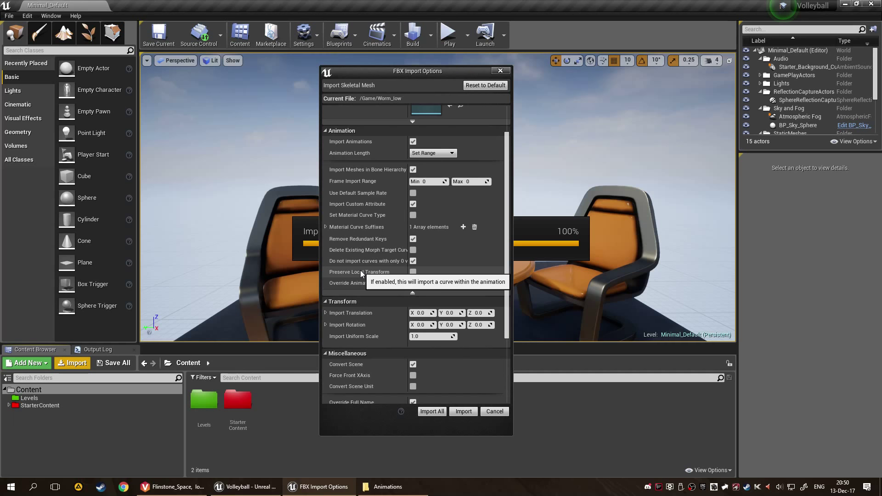
Step: Turn on Preserve Local Transform, then scroll down to the Material settings
left_click(413, 272)
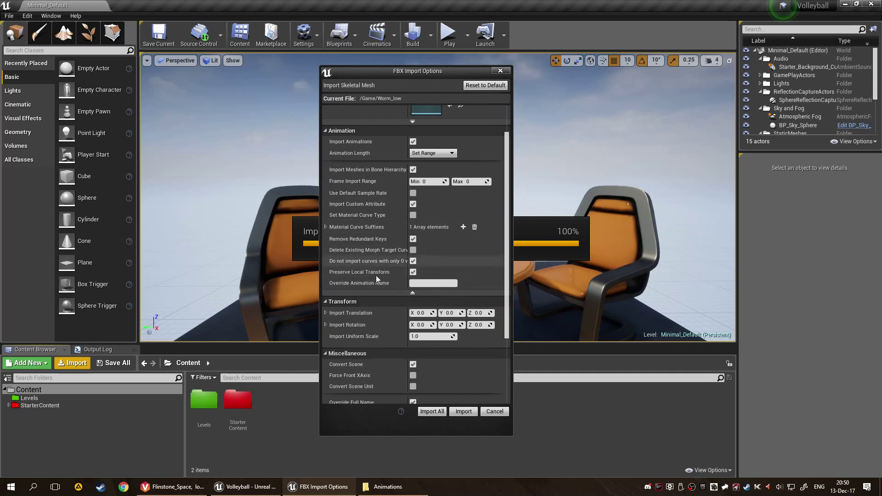
scroll(448, 246, "down", 5)
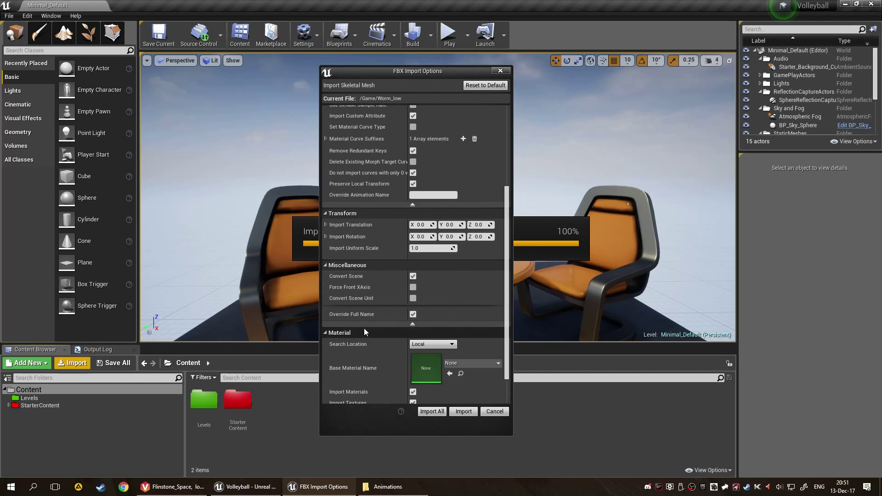
scroll(448, 274, "down", 1)
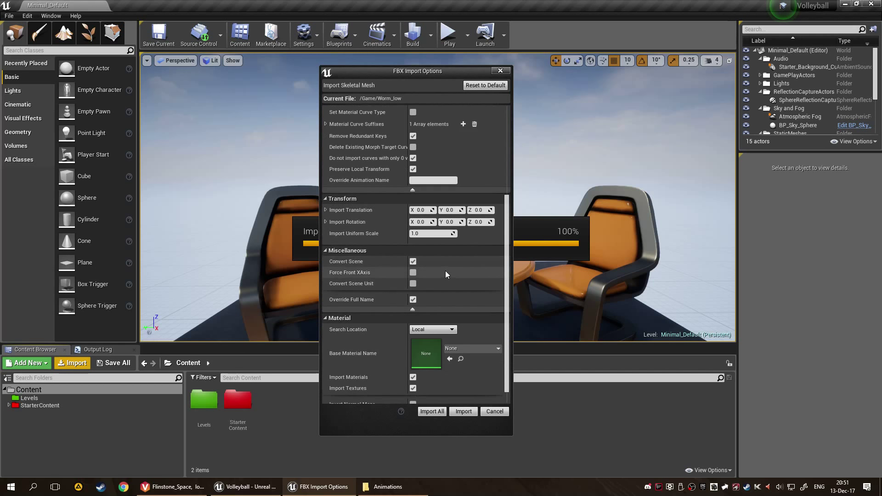
scroll(443, 269, "down", 1)
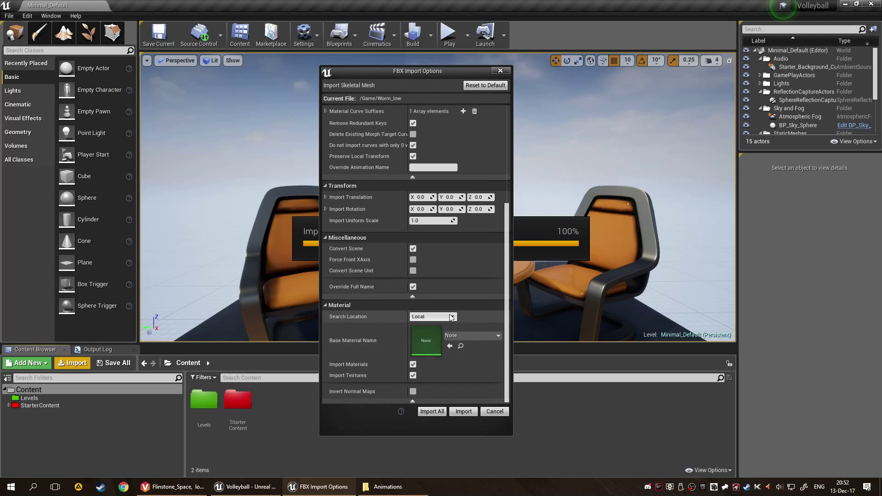
Step: Leave material Search Location at Local and Base Material Name at None
left_click(437, 316)
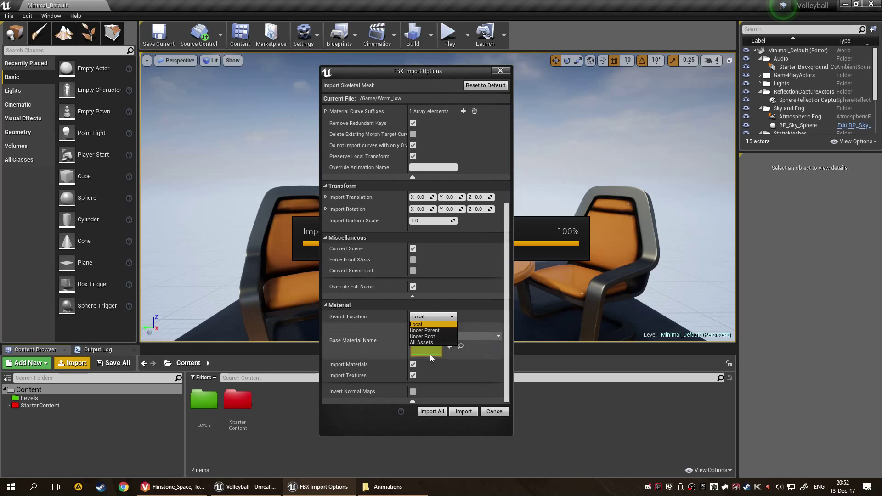
left_click(484, 309)
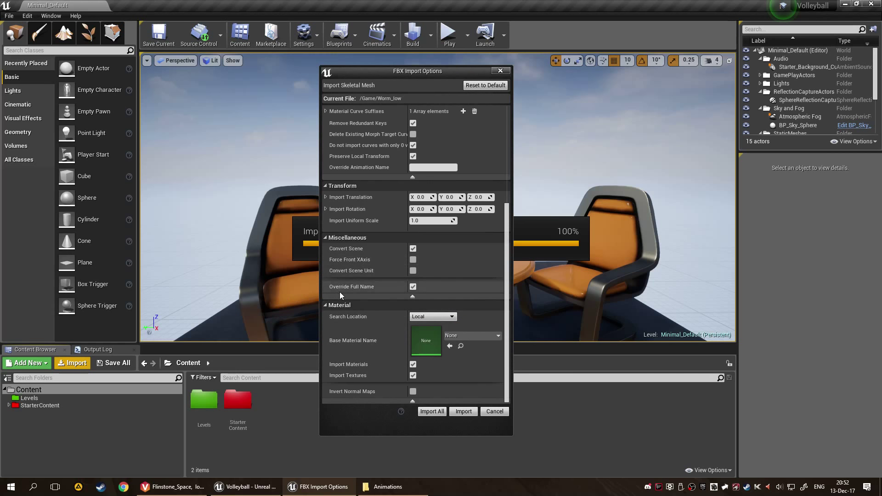
left_click(487, 335)
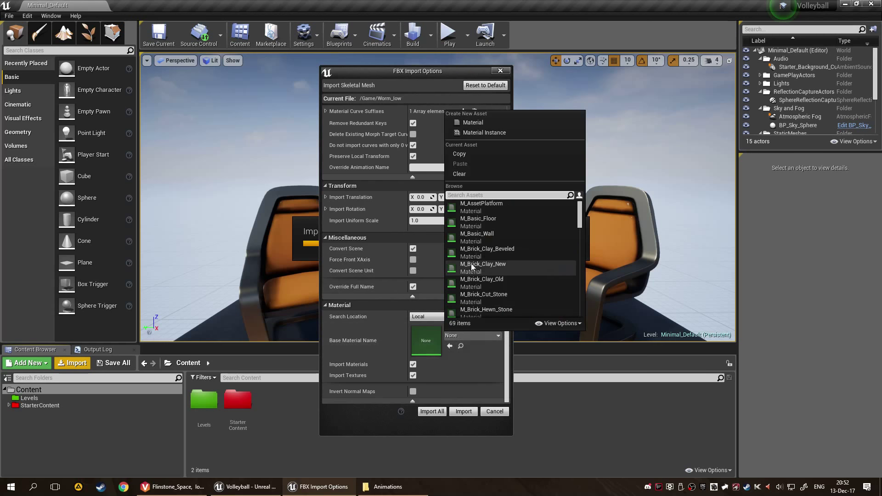
left_click(381, 339)
scroll(367, 291, "up", 3)
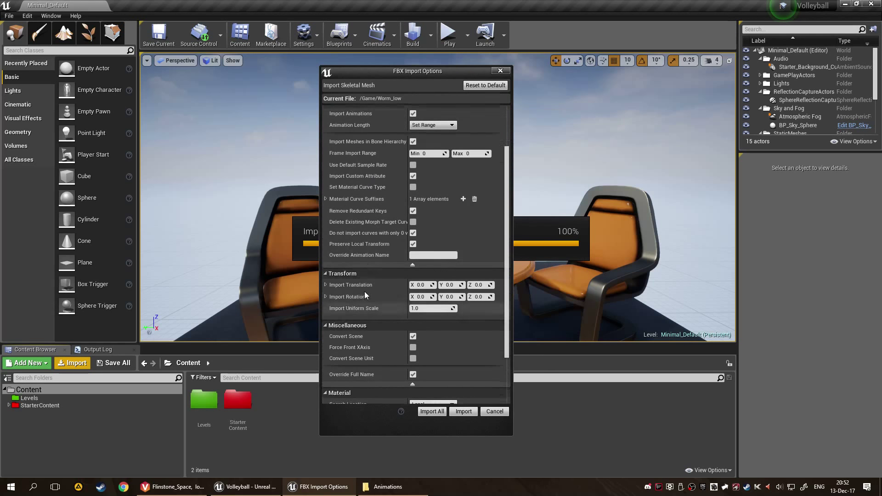
scroll(364, 298, "down", 3)
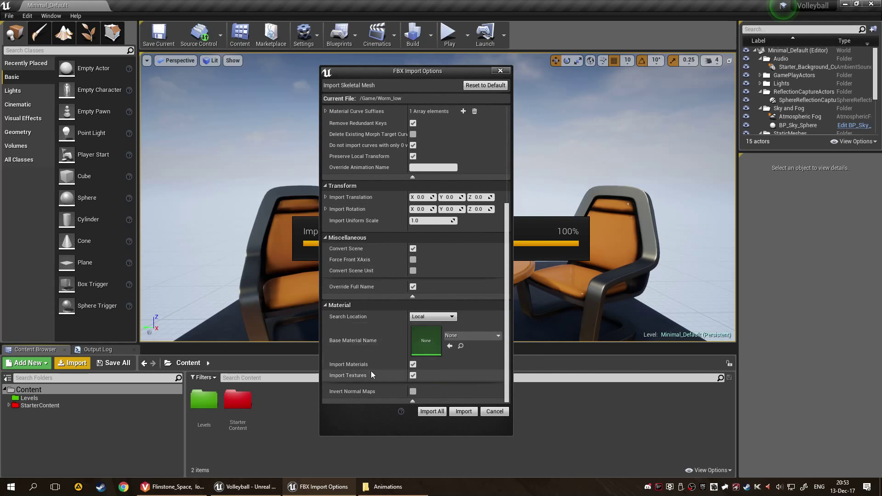
Step: Turn Import Textures off while keeping Import Materials on
left_click(413, 365)
left_click(413, 375)
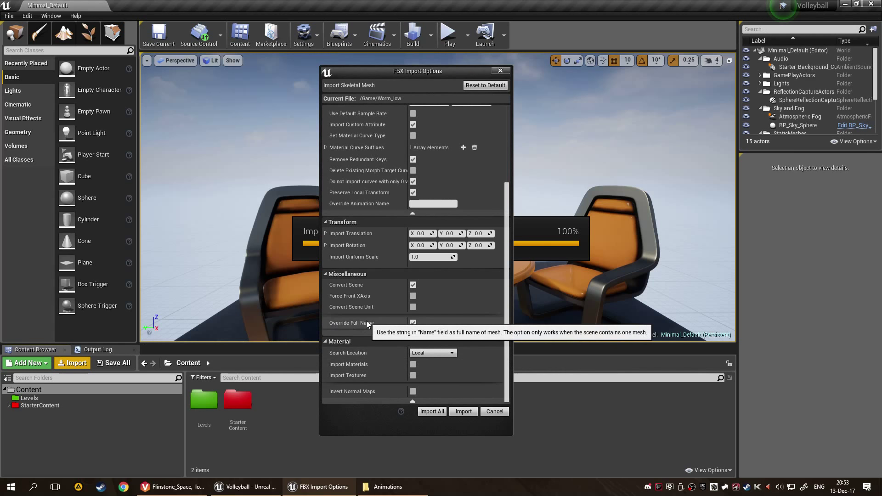
left_click(413, 364)
scroll(399, 247, "down", 2)
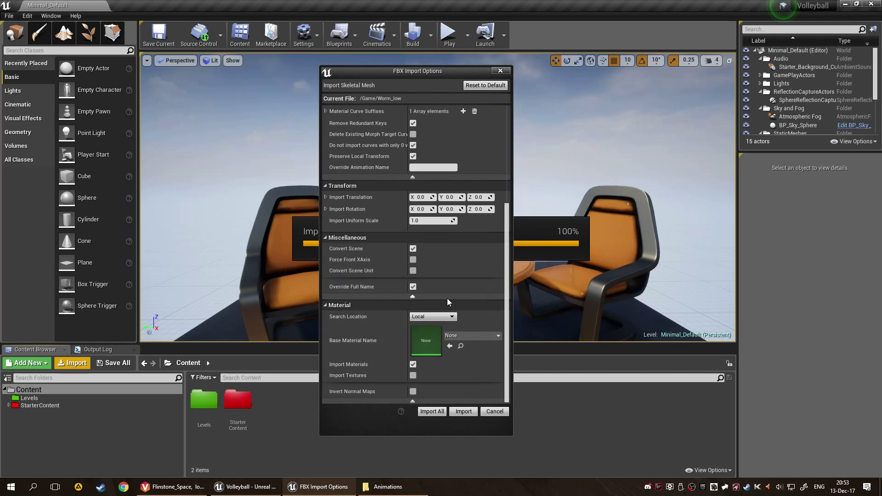
scroll(444, 276, "up", 5)
scroll(434, 250, "down", 3)
scroll(428, 249, "up", 3)
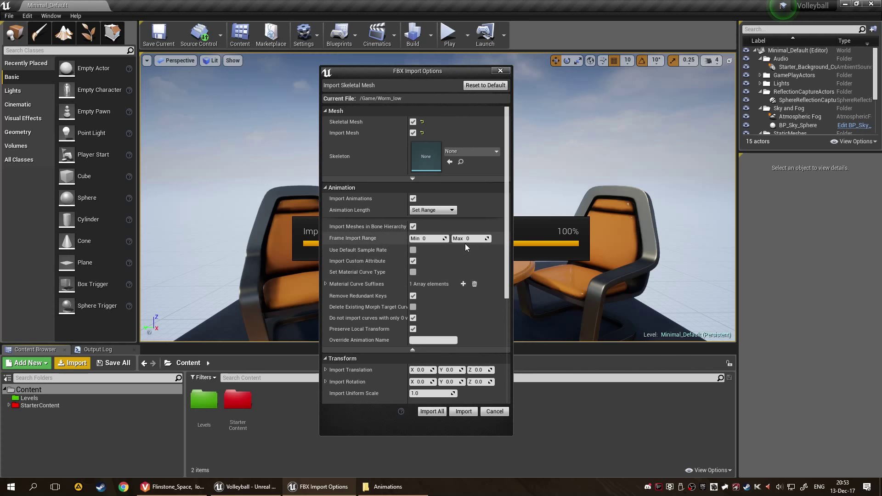
scroll(464, 249, "down", 5)
scroll(494, 245, "up", 5)
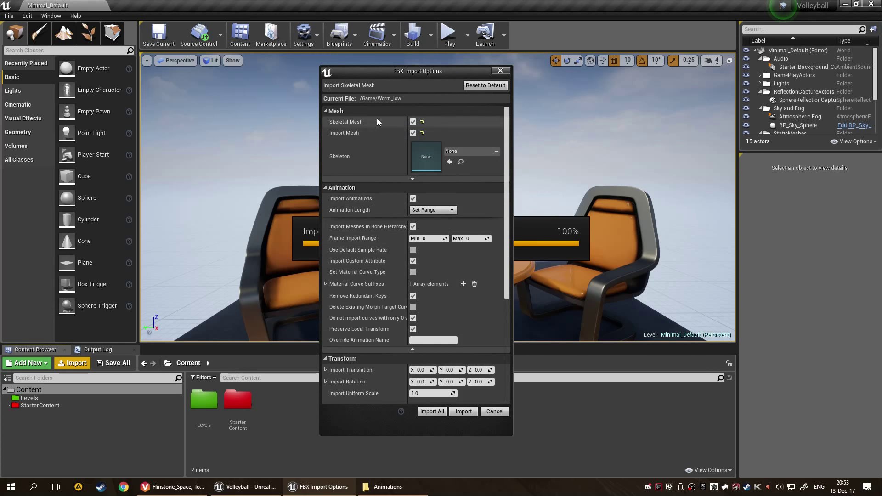
Step: Review the advanced Mesh options, then untick Skeletal Mesh to get static mesh options
left_click(412, 178)
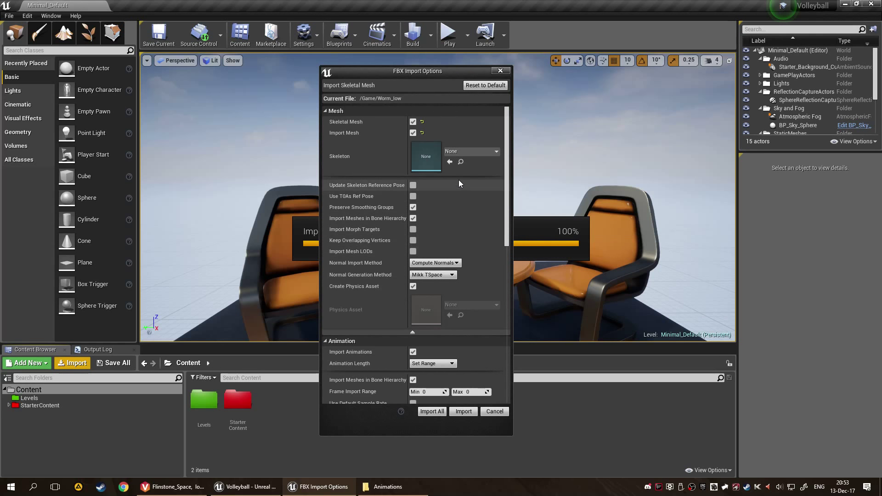
scroll(458, 184, "down", 2)
scroll(458, 184, "up", 2)
scroll(459, 192, "down", 6)
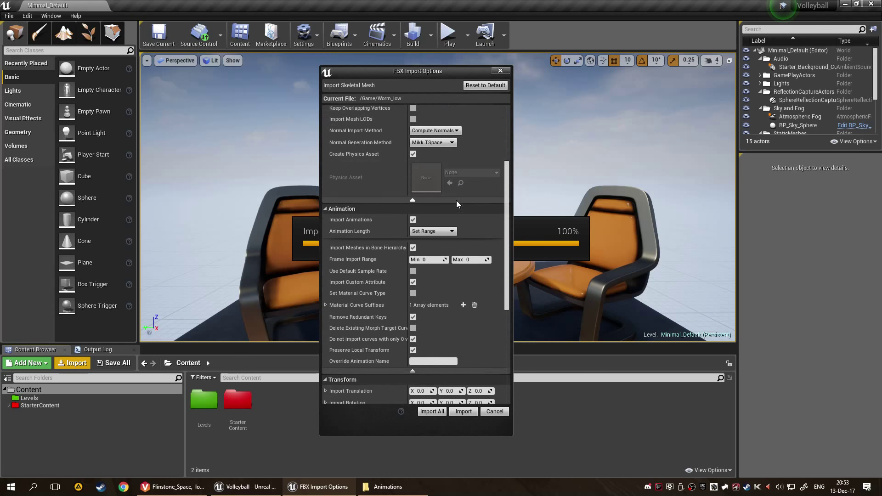
scroll(456, 201, "down", 6)
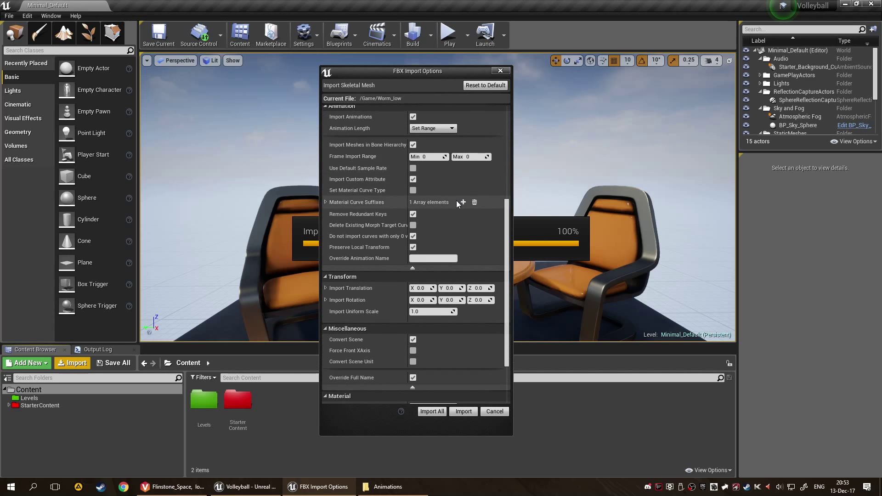
scroll(456, 204, "up", 4)
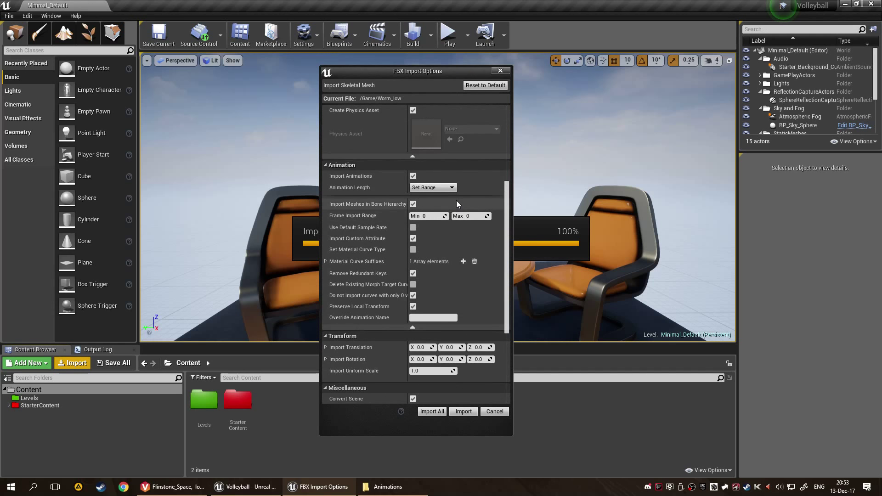
scroll(456, 204, "up", 8)
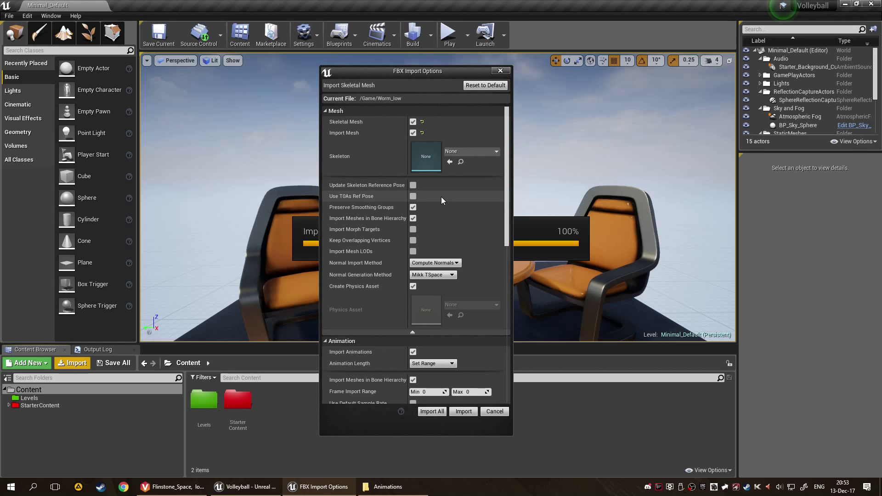
left_click(413, 122)
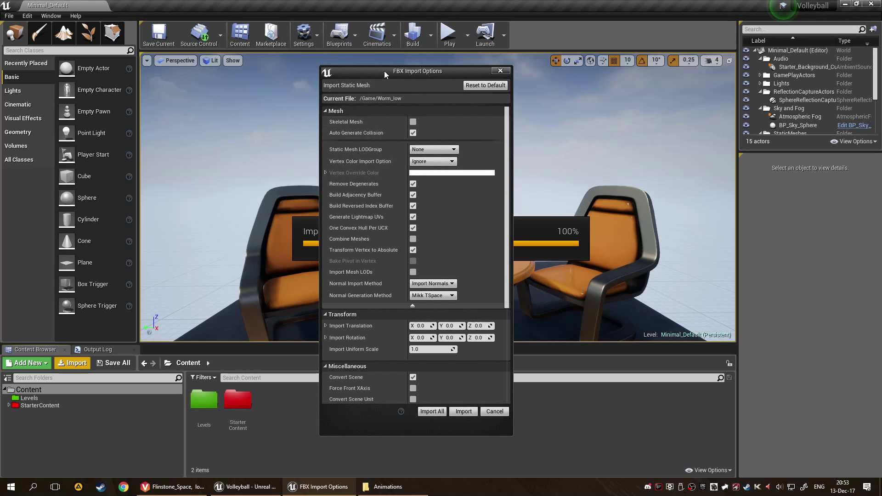
Step: Nudge the import dialog right and leave Skeletal Mesh unticked for a static mesh import
left_click_drag(384, 71, 412, 79)
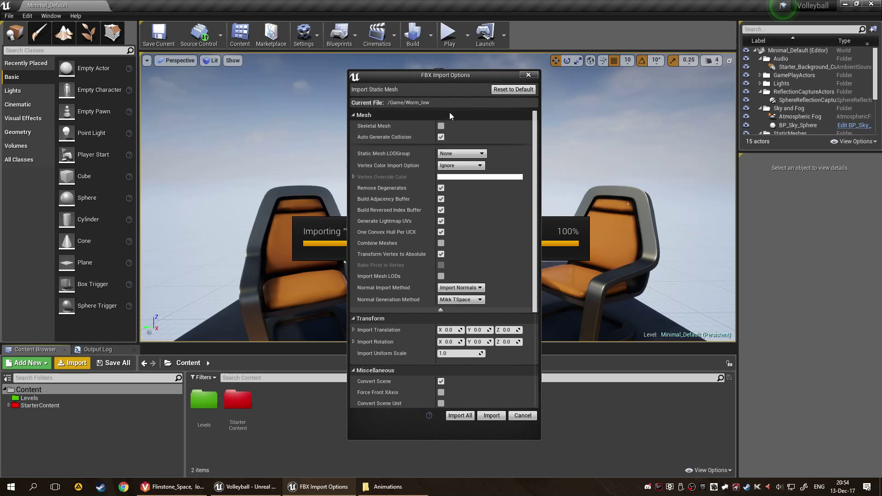
left_click(440, 125)
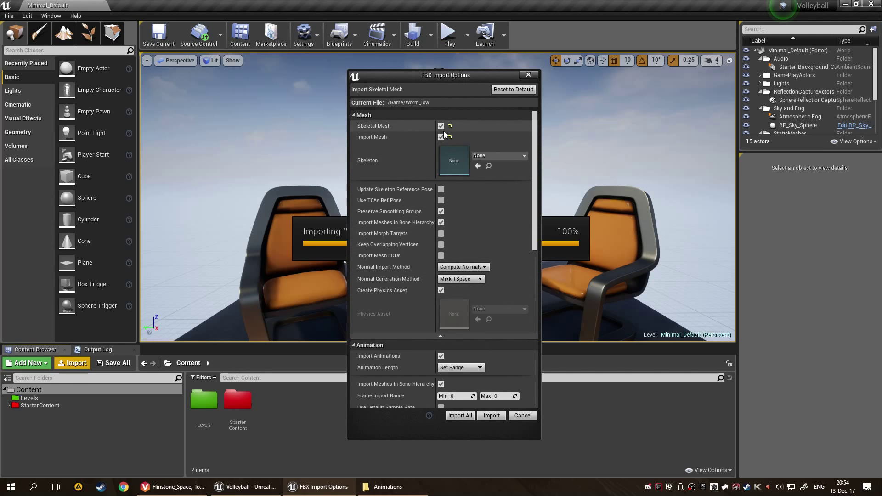
left_click(441, 126)
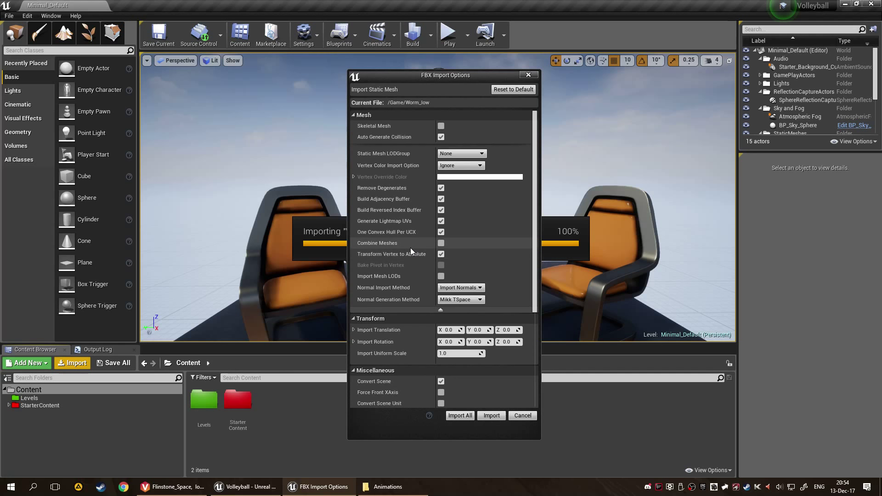
scroll(417, 223, "down", 3)
scroll(452, 203, "up", 3)
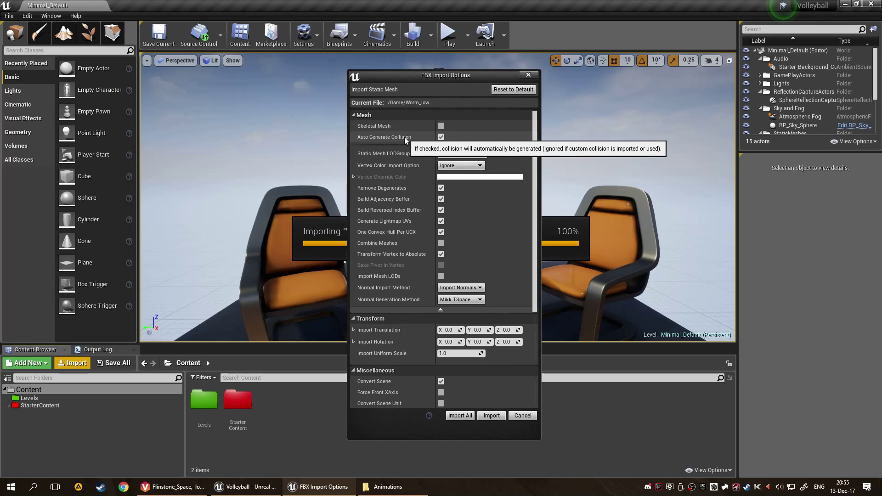
scroll(399, 171, "down", 1)
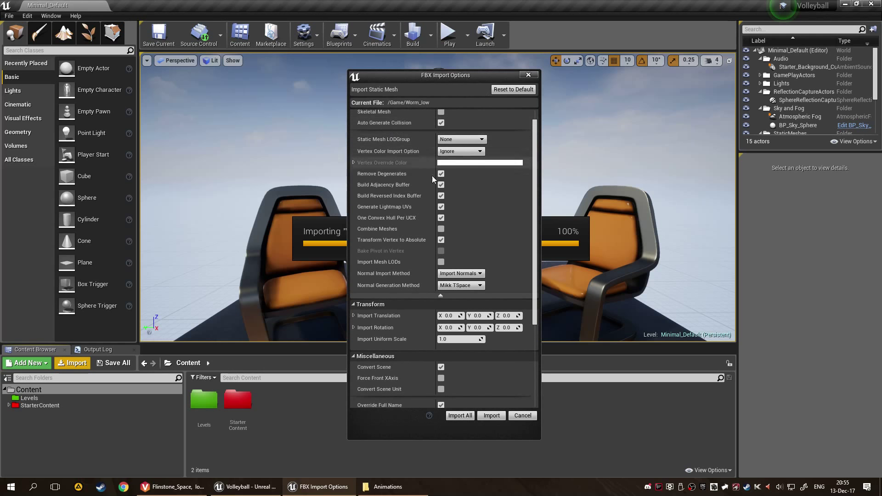
scroll(409, 189, "up", 1)
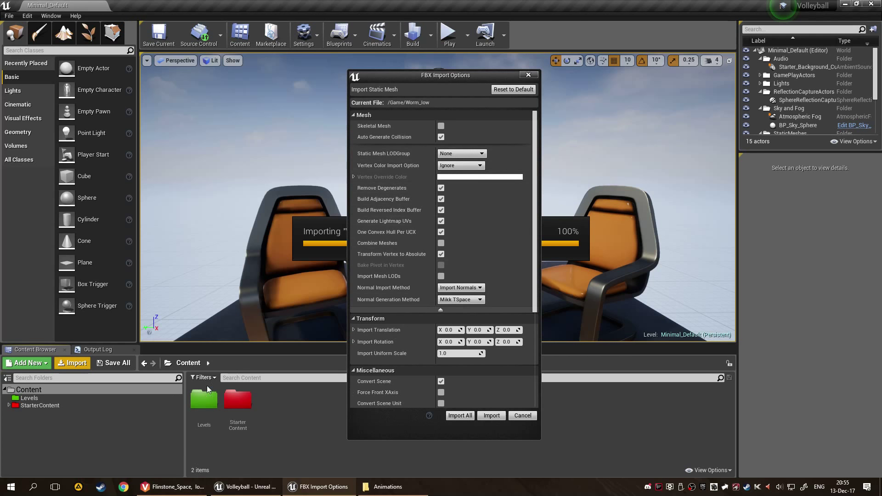
left_click(469, 155)
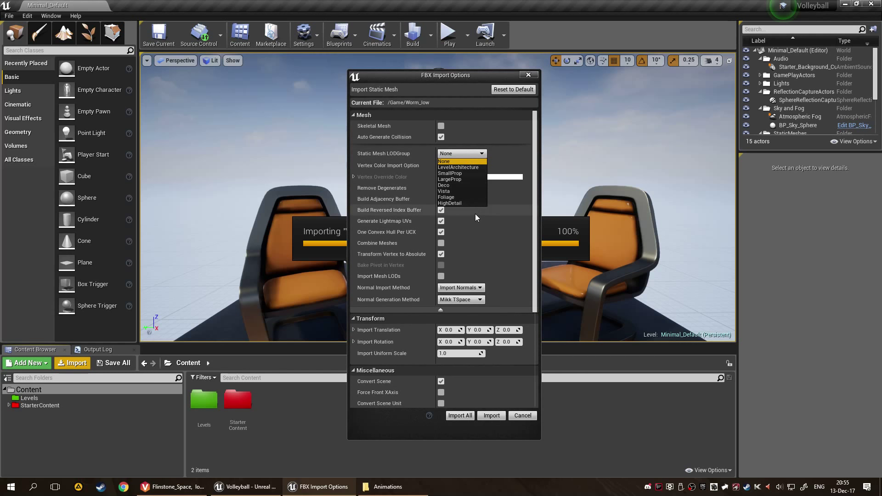
left_click(474, 157)
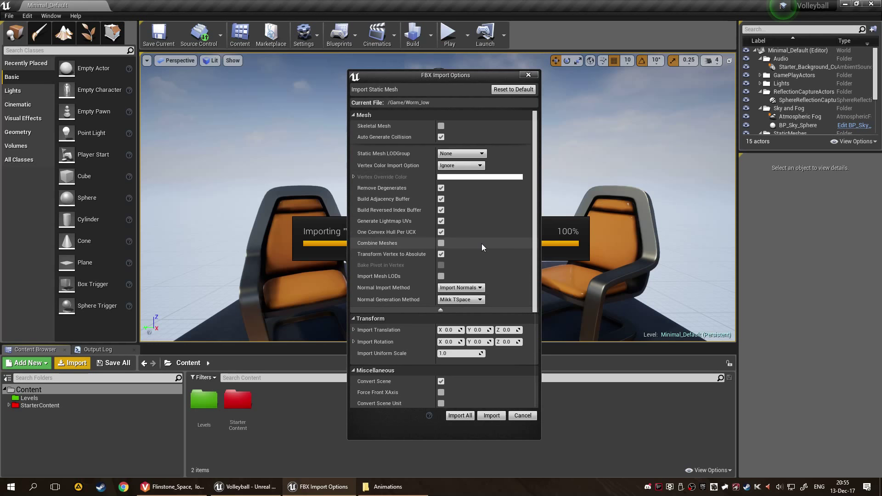
left_click(461, 166)
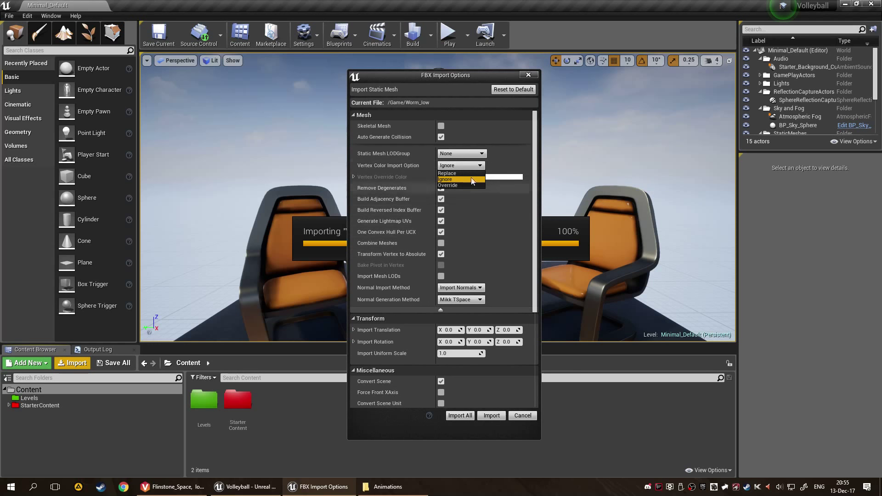
left_click(461, 180)
left_click_drag(457, 75, 492, 70)
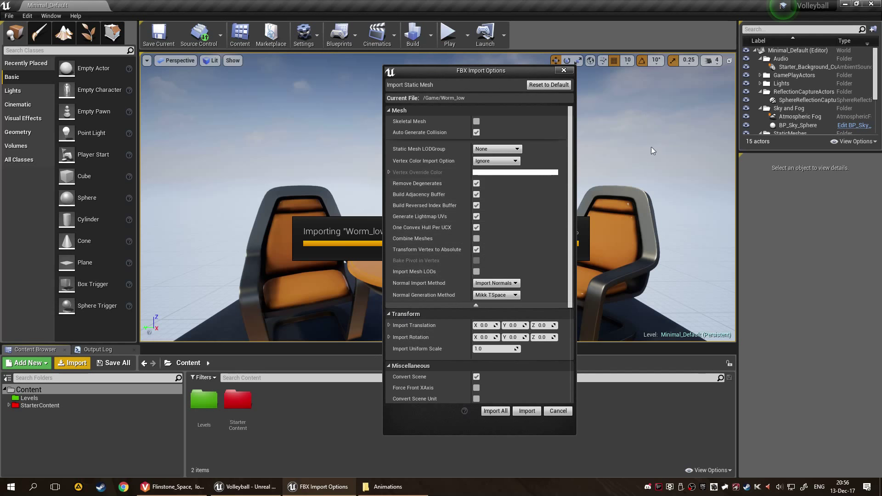
left_click_drag(464, 73, 429, 68)
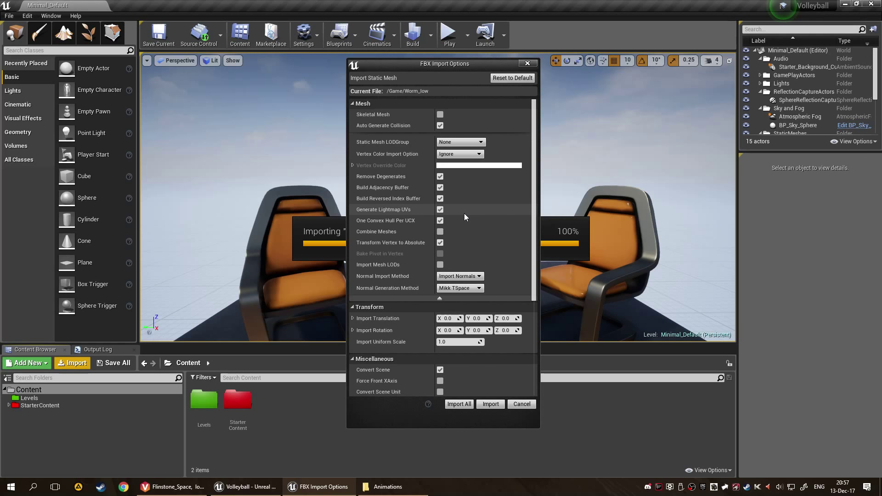
Step: Scroll through Worm_low's static mesh options: Combine Meshes and Import Mesh LODs off, scale 1.0
scroll(464, 213, "down", 1)
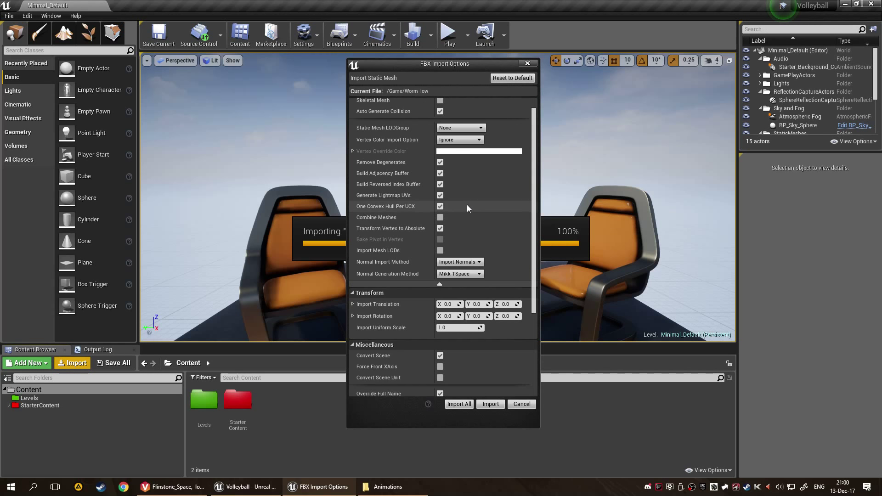
scroll(467, 204, "down", 1)
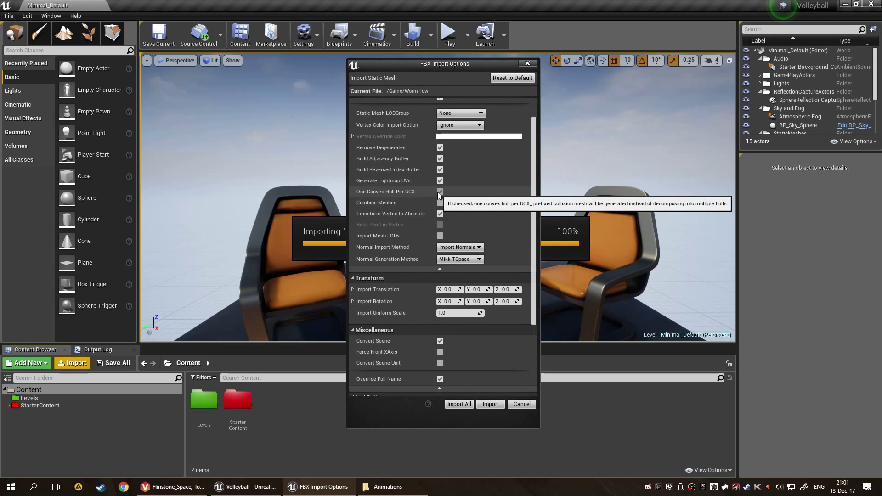
Step: Permanently delete Worm_high.assbin from the Import folder, then return to the import options
left_click(383, 486)
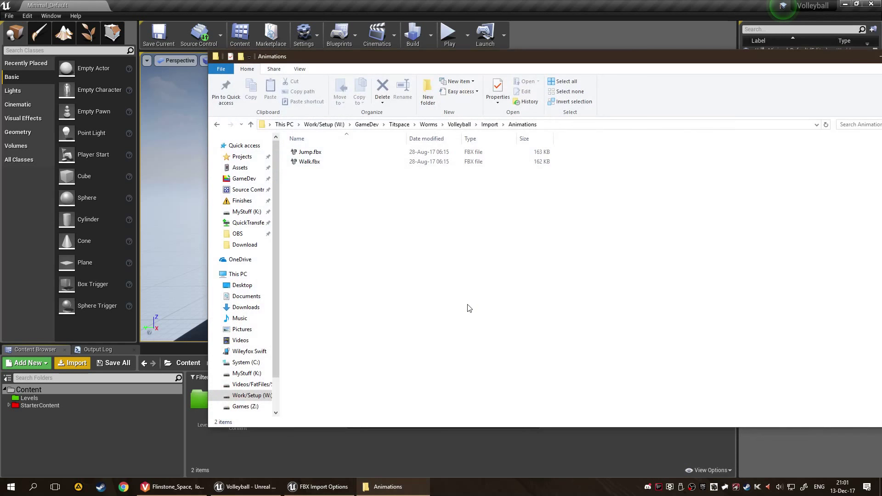
key("alt+Up")
key("alt+Up")
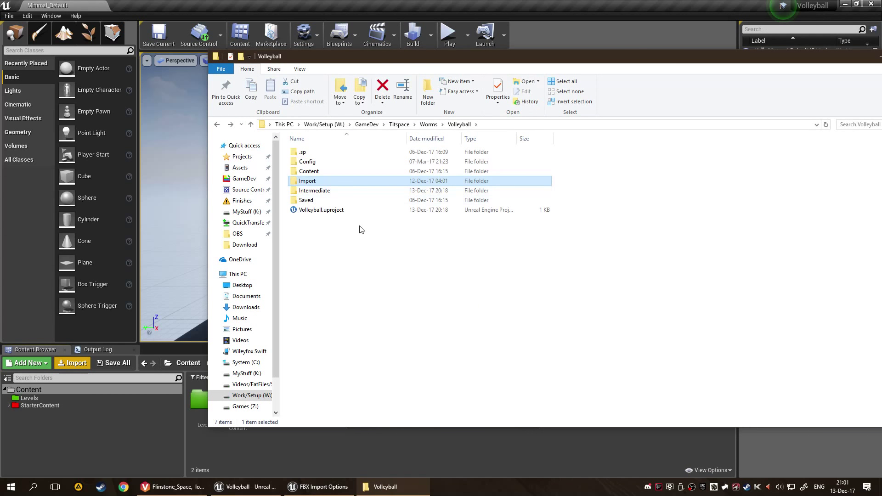
key("alt+Left")
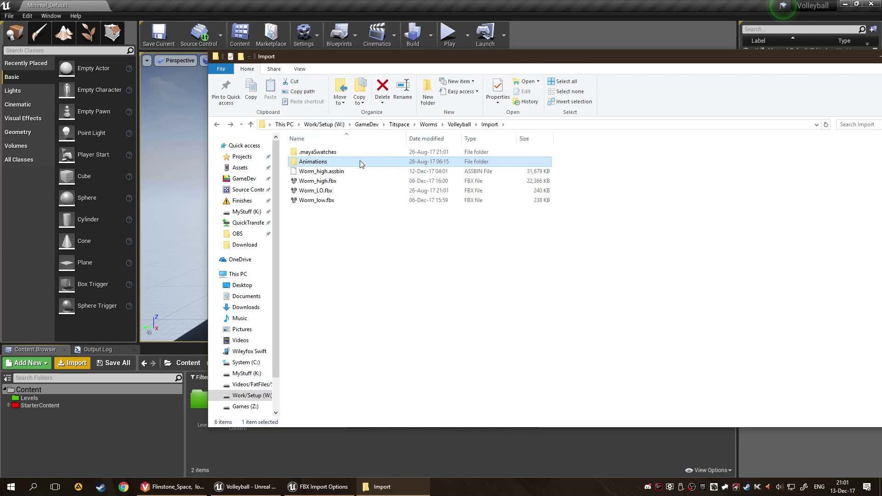
left_click(361, 171)
key("Delete")
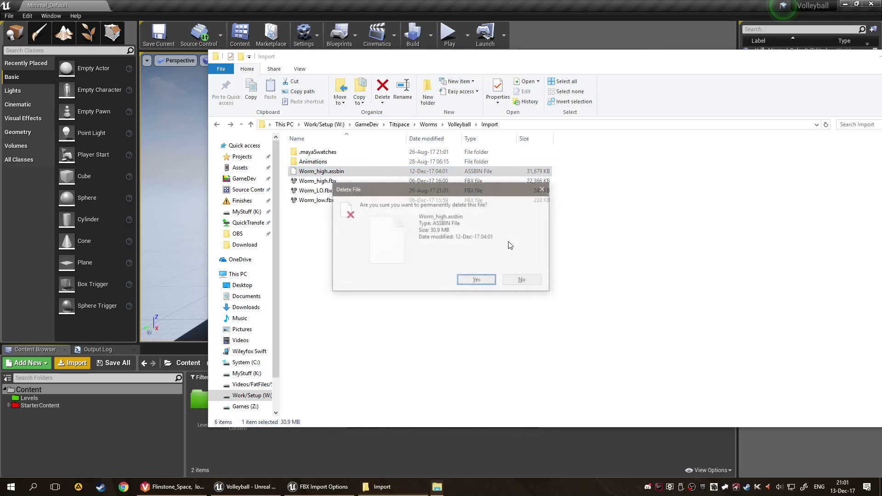
key("Return")
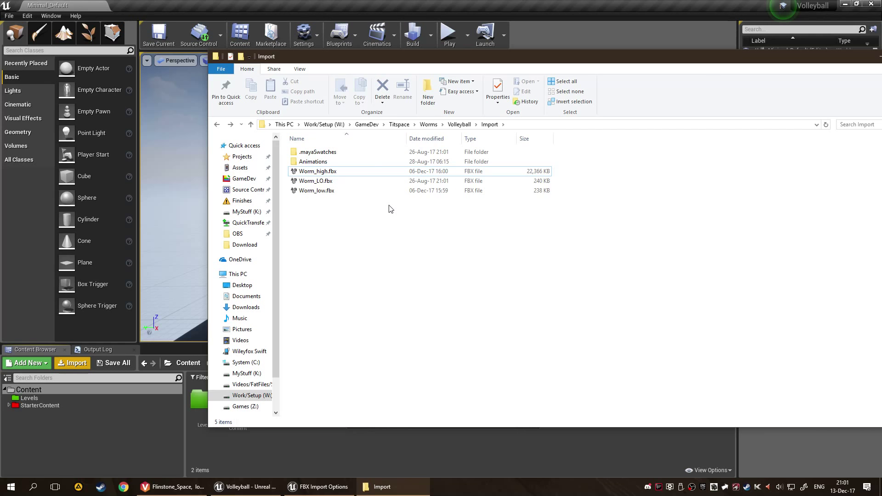
key("BackSpace")
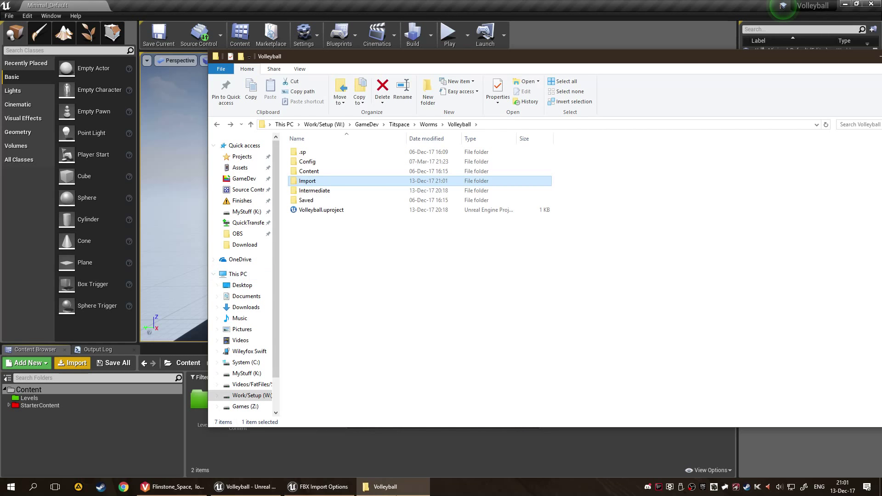
left_click(316, 492)
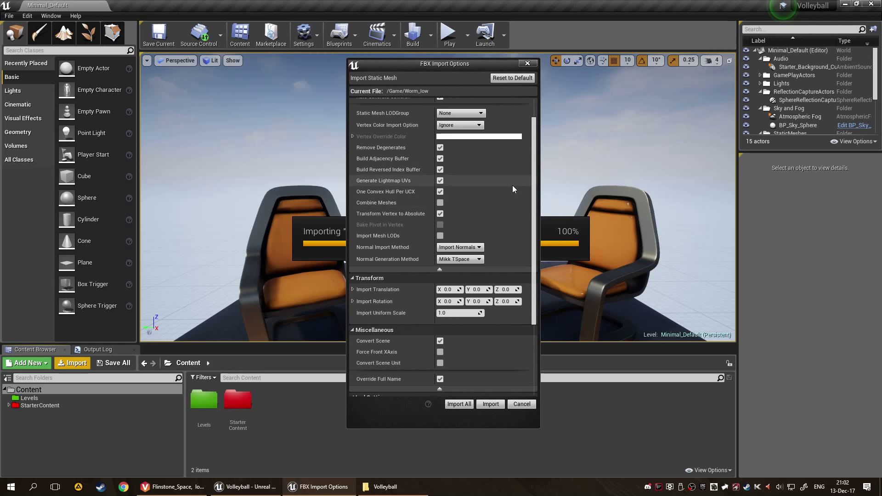
scroll(510, 184, "down", 2)
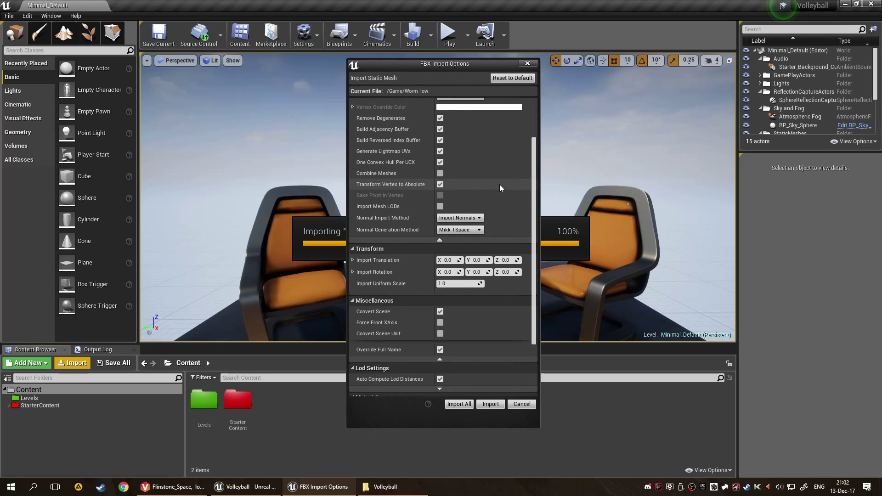
mouse_move(407, 182)
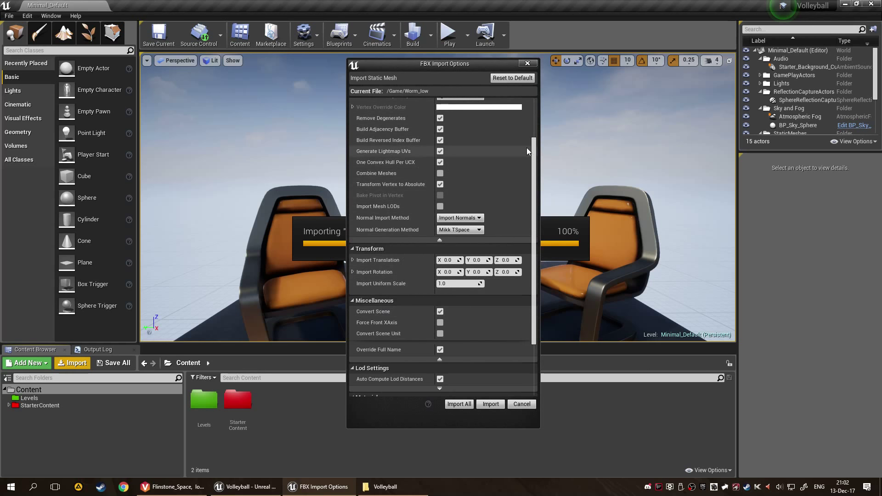
scroll(478, 172, "down", 1)
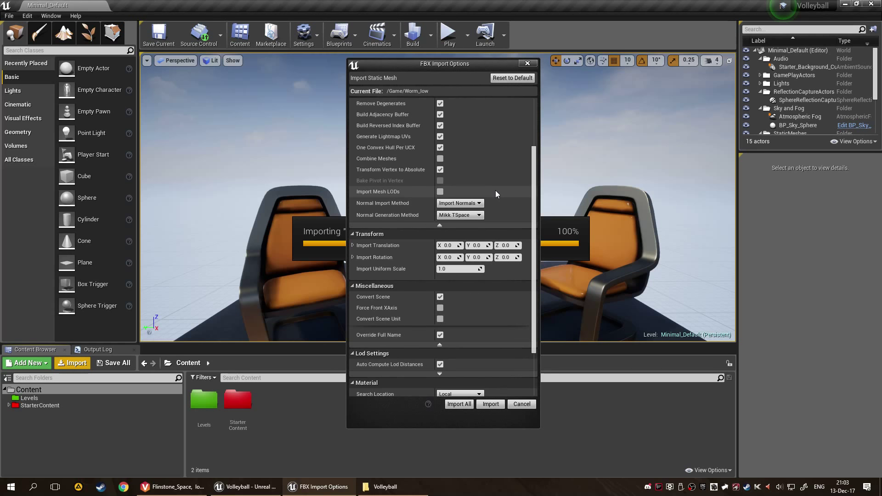
mouse_move(363, 192)
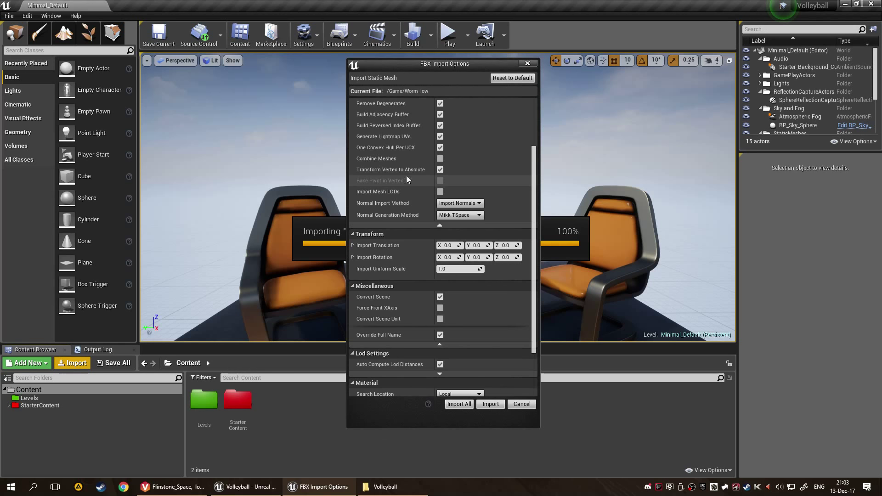
Step: Keep Import Normals as the normal import method
left_click(459, 203)
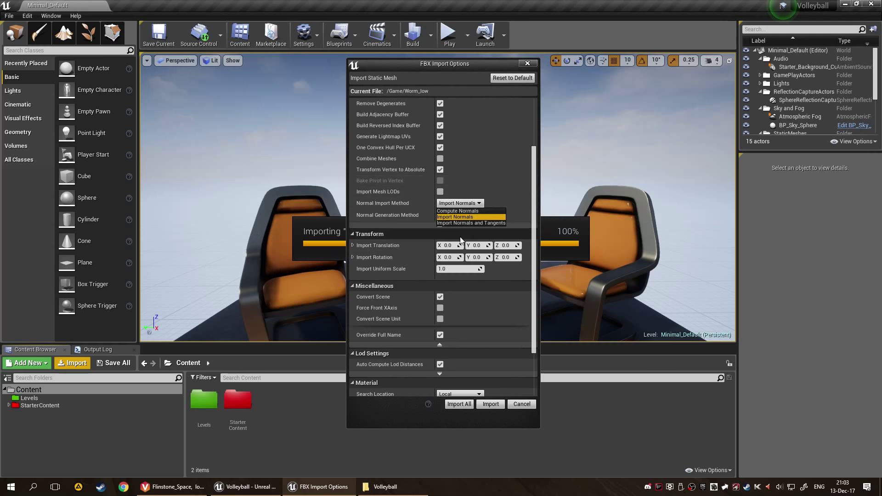
left_click(472, 204)
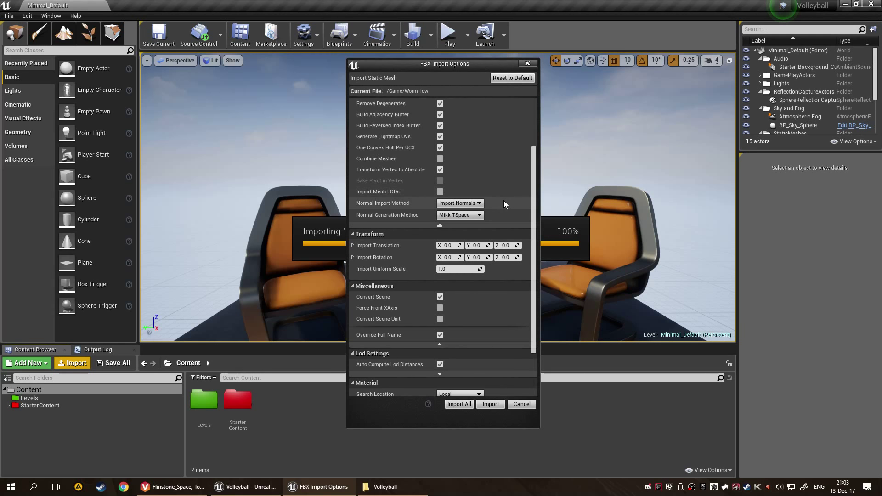
scroll(500, 205, "down", 2)
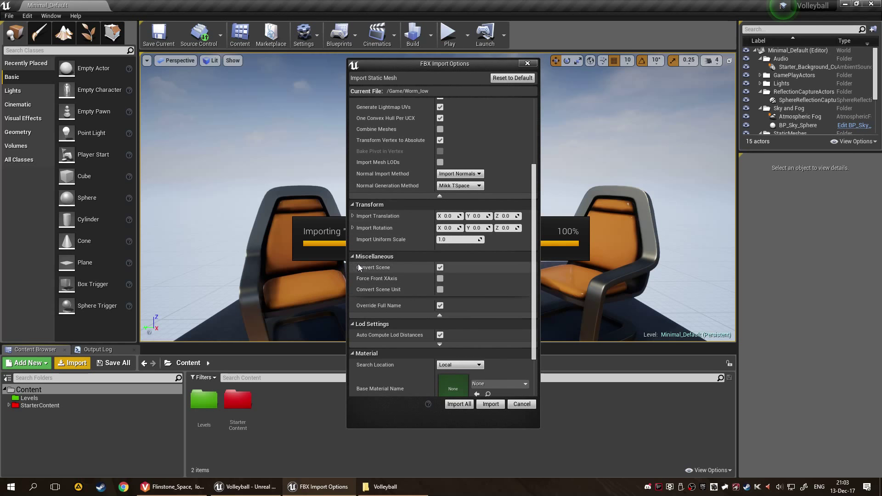
scroll(358, 264, "down", 4)
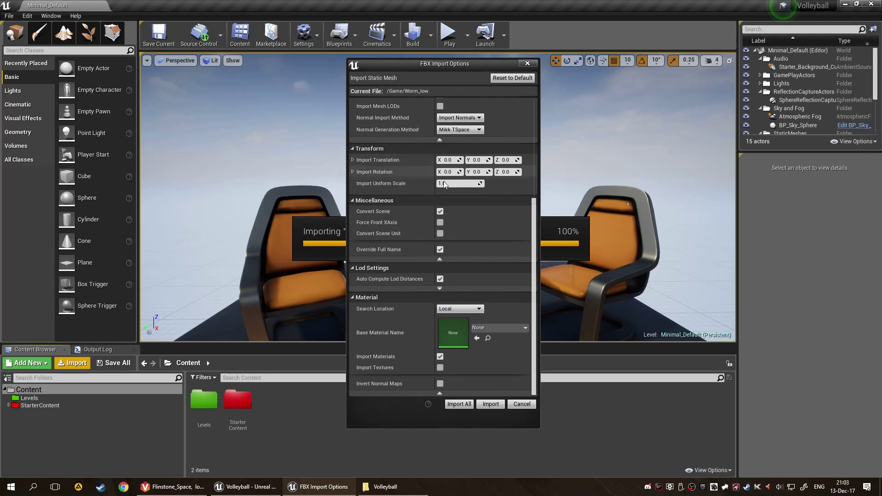
Step: Expand the advanced LOD settings, showing Minimum Lod Number and Lod Number at 0
left_click(405, 288)
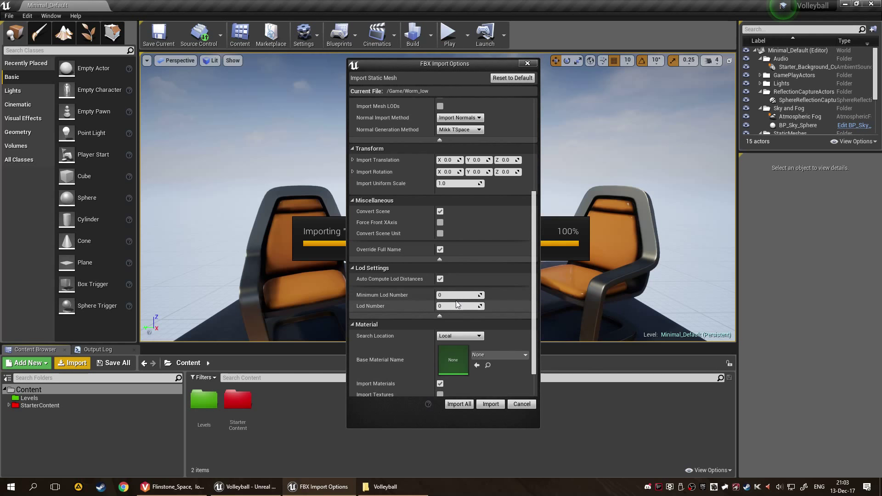
scroll(456, 300, "down", 2)
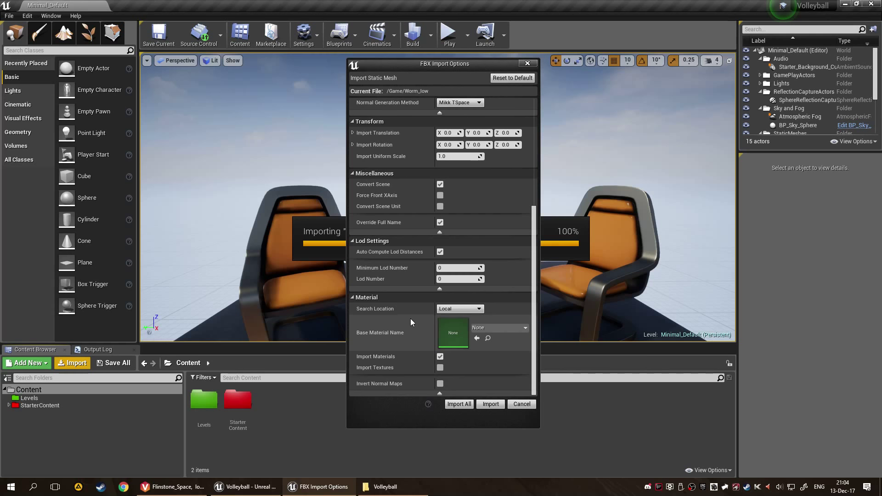
scroll(410, 319, "up", 8)
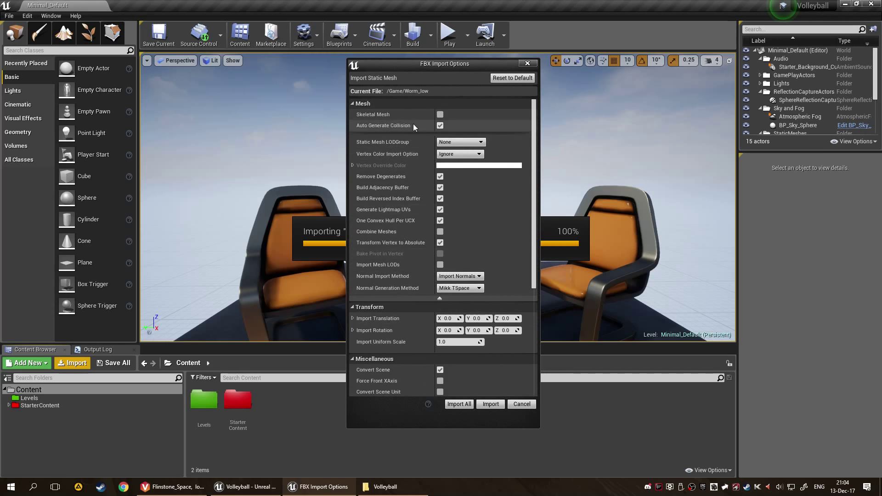
Step: Tick Skeletal Mesh, review the Skeleton, Physics Asset and Animation settings, and import Worm_low
left_click(440, 115)
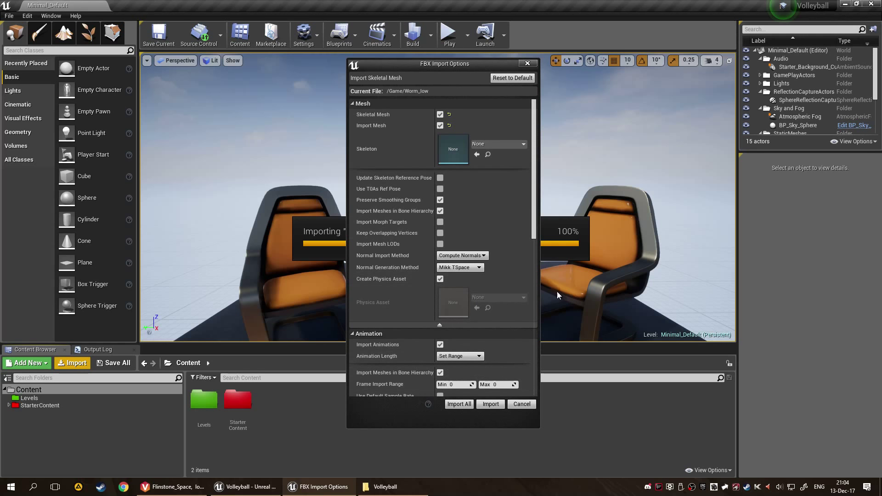
scroll(483, 249, "down", 2)
scroll(483, 251, "up", 2)
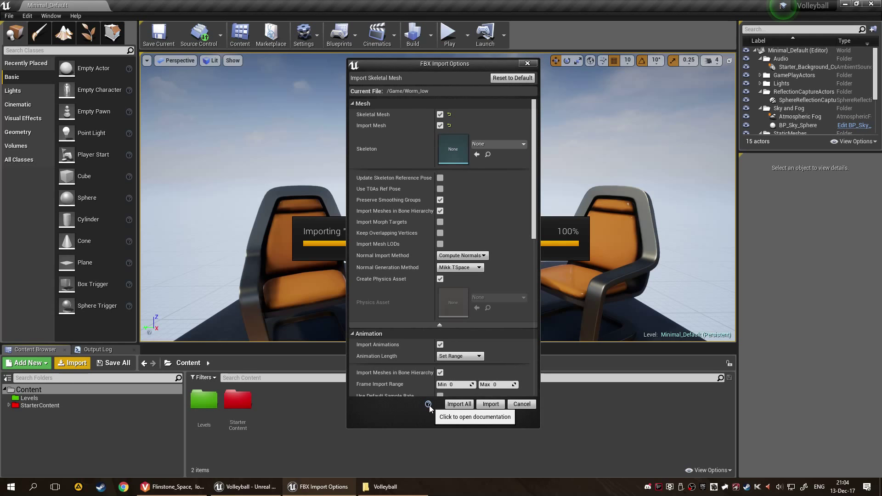
scroll(433, 356, "down", 10)
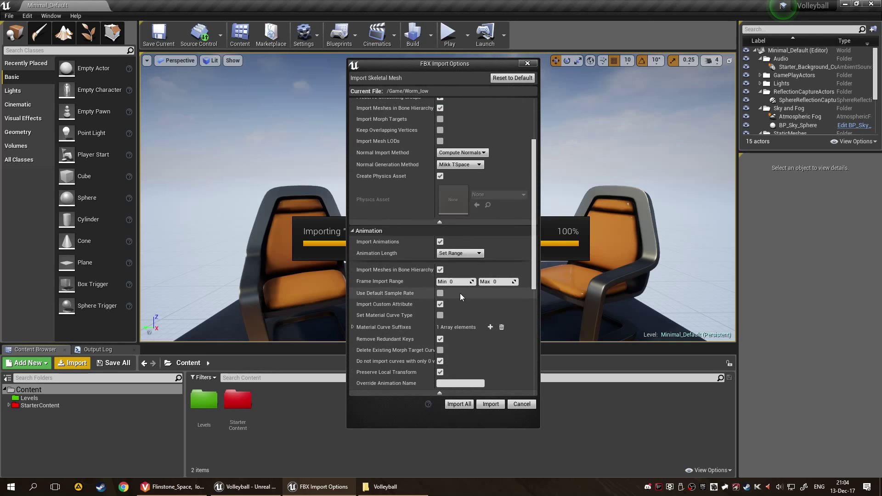
scroll(429, 198, "down", 1)
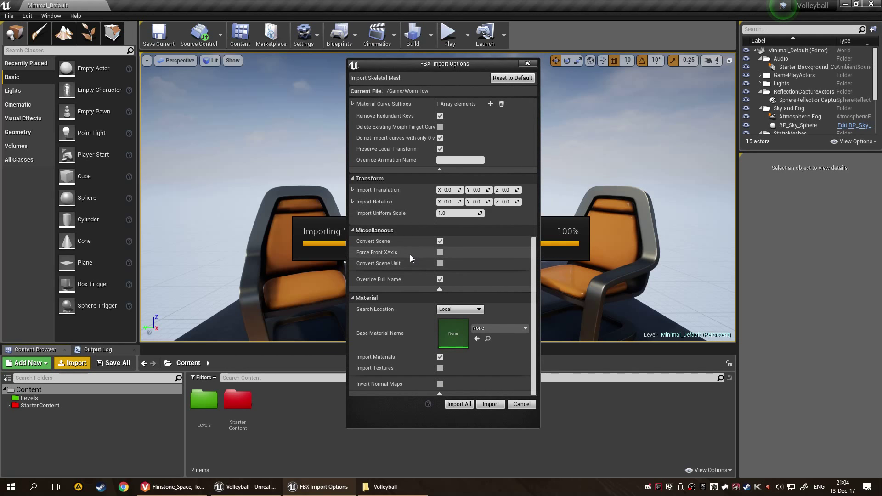
scroll(409, 255, "up", 10)
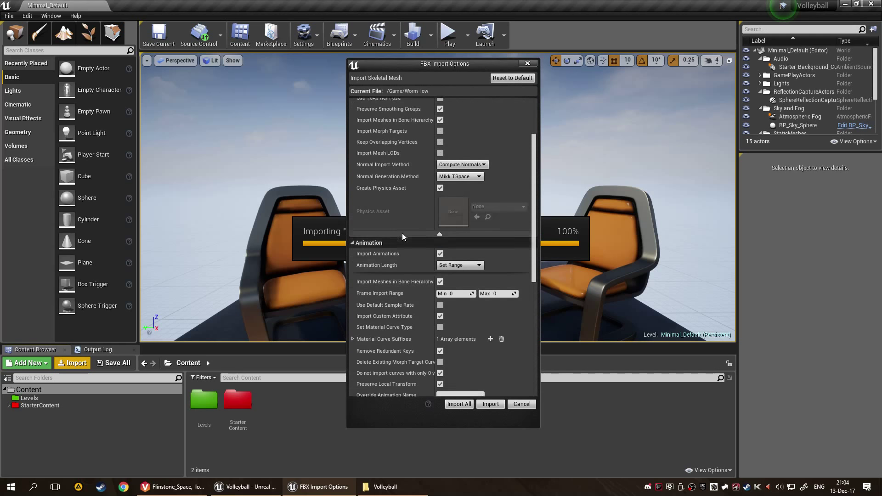
left_click(488, 406)
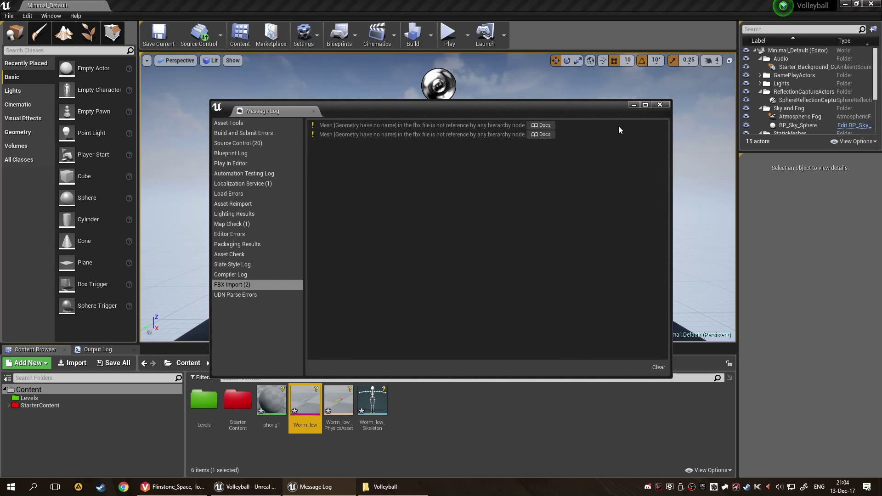
Step: Close the import Message Log and cancel deleting phong1, so the material is kept
left_click(660, 105)
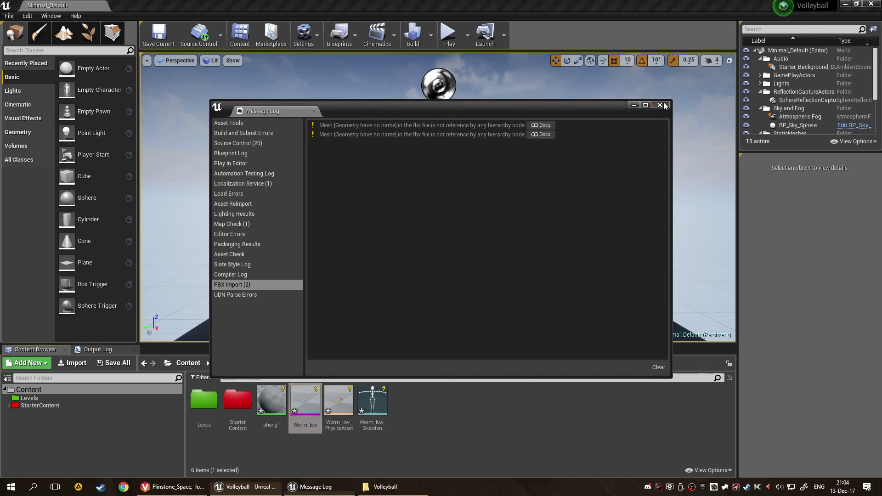
left_click(508, 394)
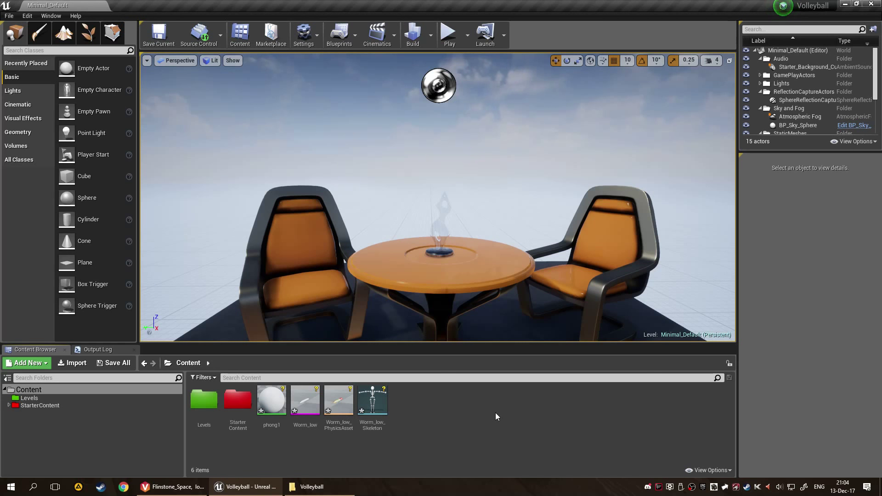
left_click(272, 402)
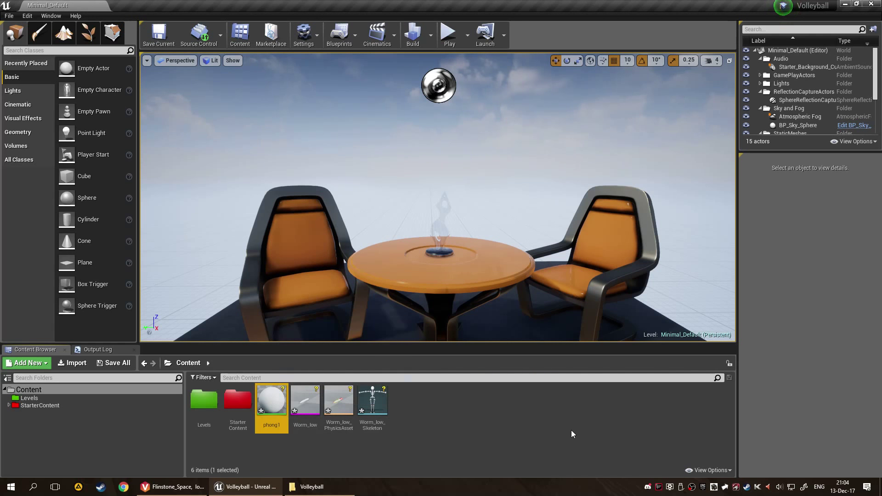
key("Delete")
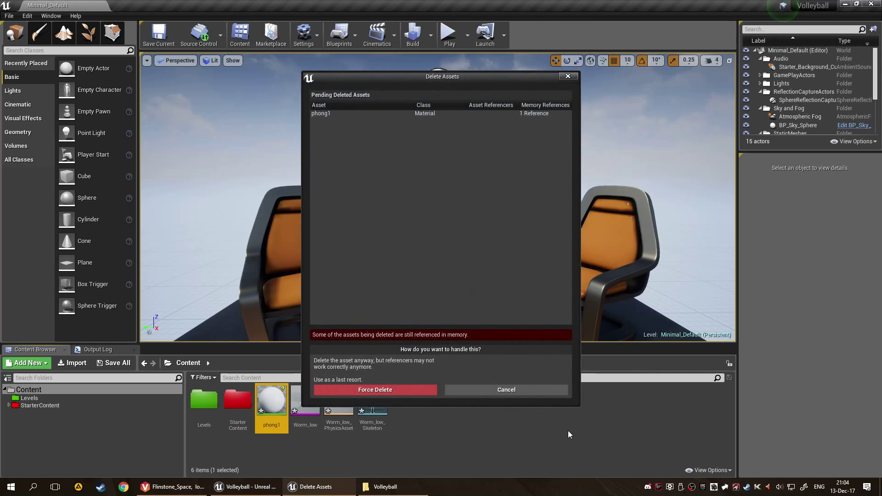
left_click(542, 394)
left_click(542, 413)
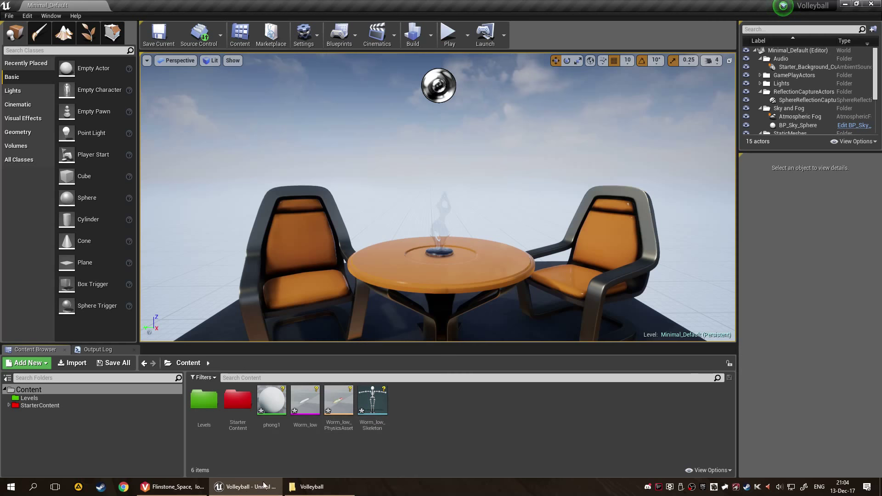
left_click(191, 491)
Step: Launch Substance Painter from the desktop shortcut and close its Welcome screen
key("super+d")
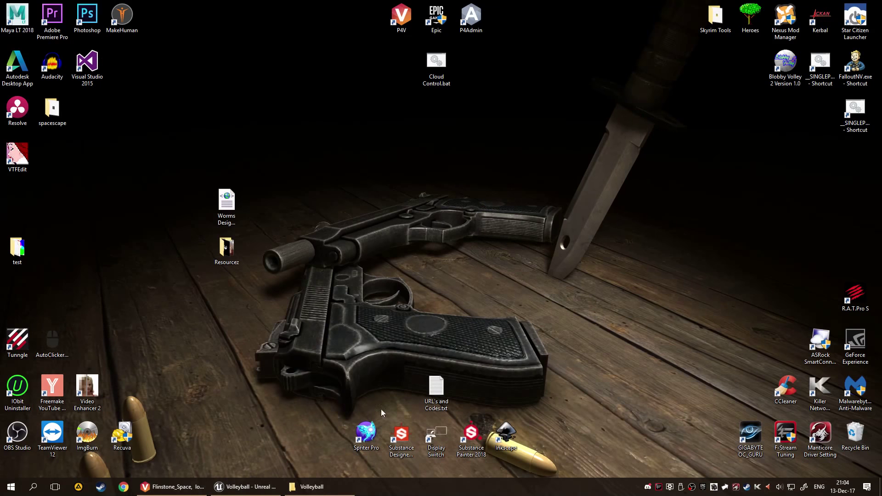
double_click(471, 434)
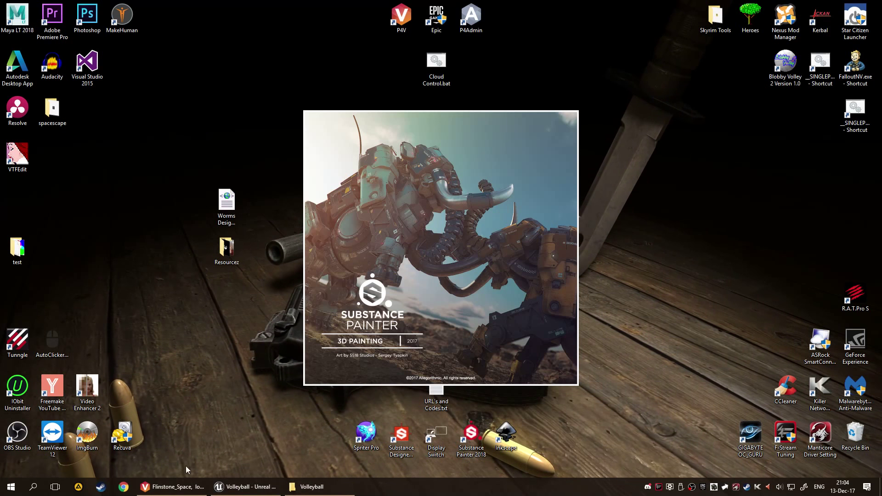
left_click(172, 487)
left_click(227, 489)
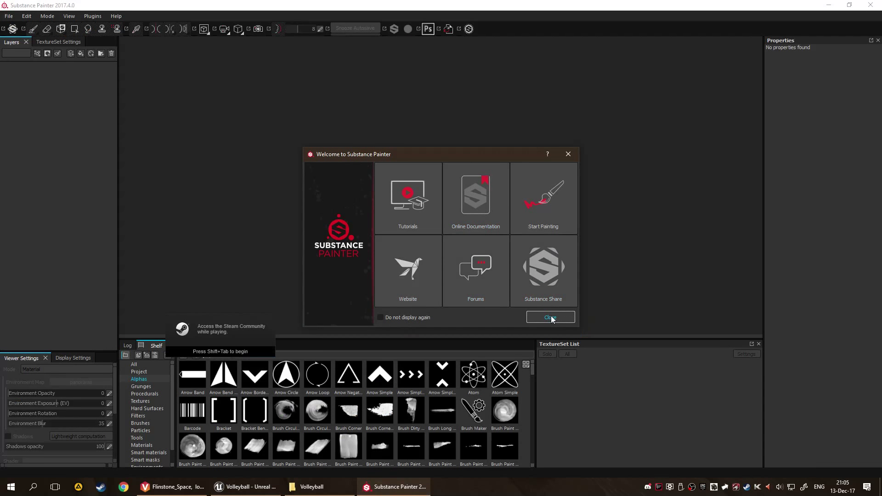
left_click(550, 318)
Step: Open Worm_low in its external editor, then bring up the Plugins list from the Edit menu
left_click(245, 486)
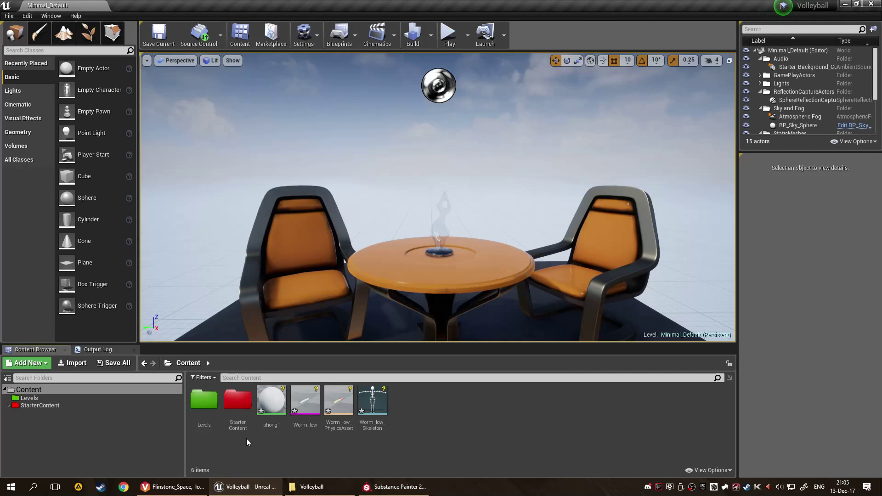
right_click(298, 404)
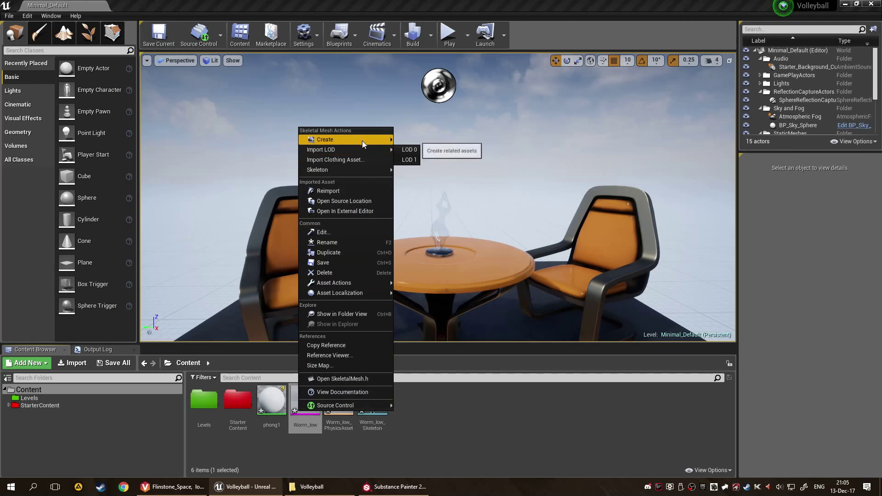
right_click(315, 393)
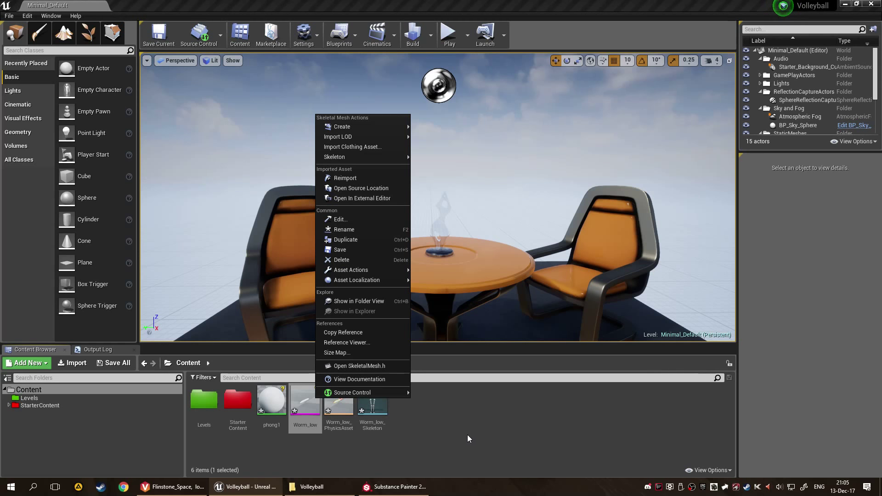
mouse_move(389, 157)
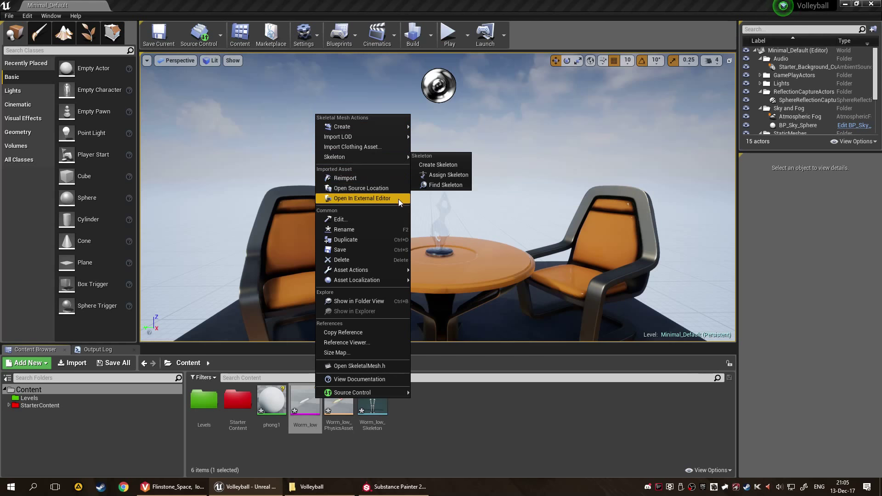
left_click(442, 429)
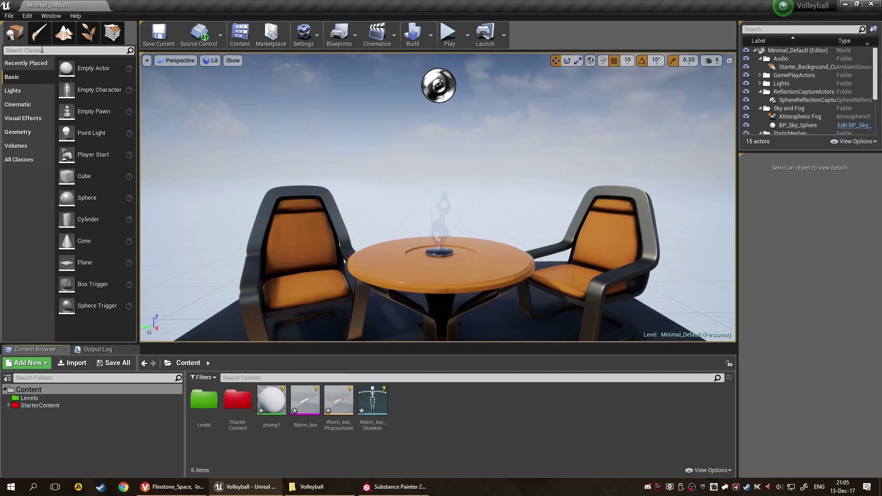
left_click(28, 16)
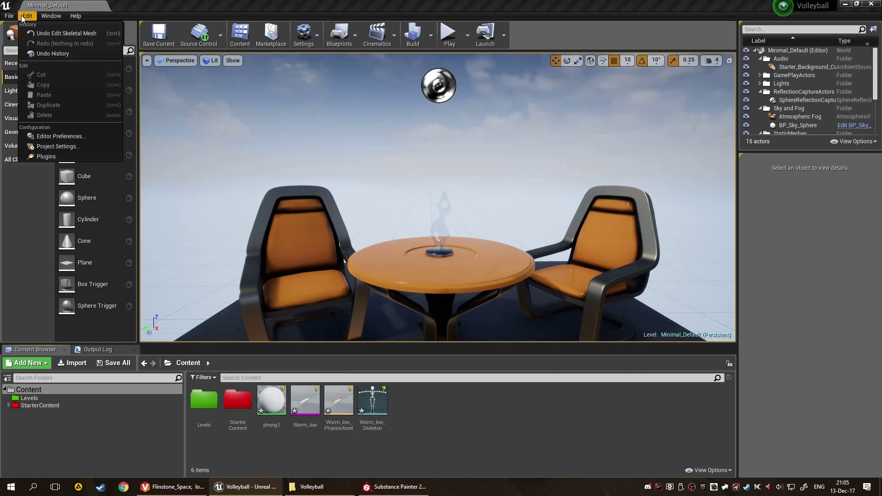
left_click(71, 158)
Step: Enable the Substance plugin, restart now and save the four unsaved Worm_low and phong1 assets
left_click(357, 168)
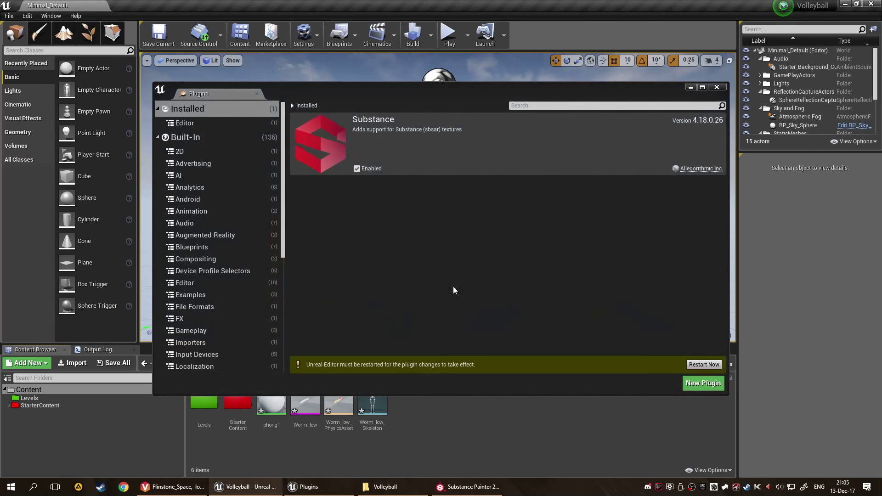
left_click(698, 366)
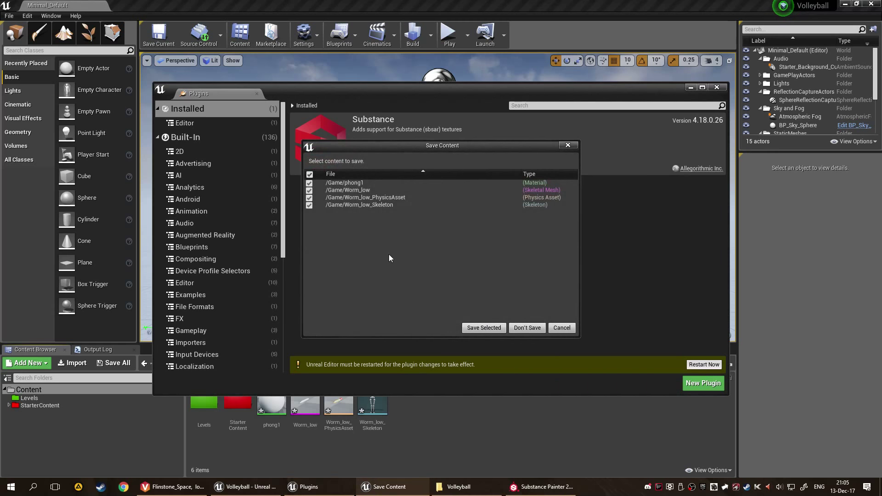
left_click(482, 327)
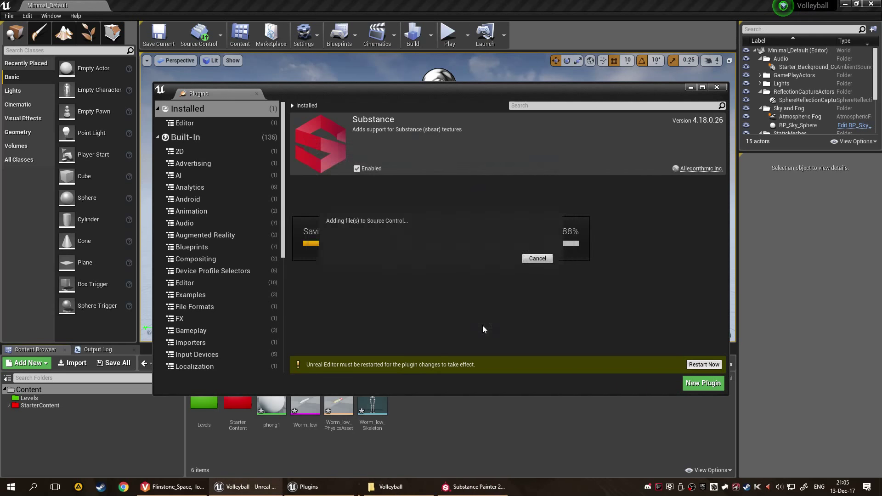
left_click(196, 482)
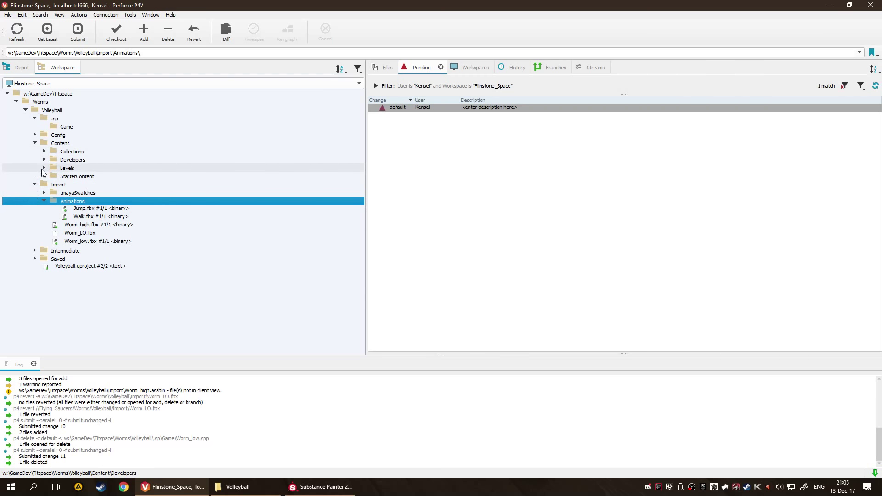
Step: Refresh the workspace Content folder in P4V so the new phong1 and Worm_low files appear
left_click(50, 144)
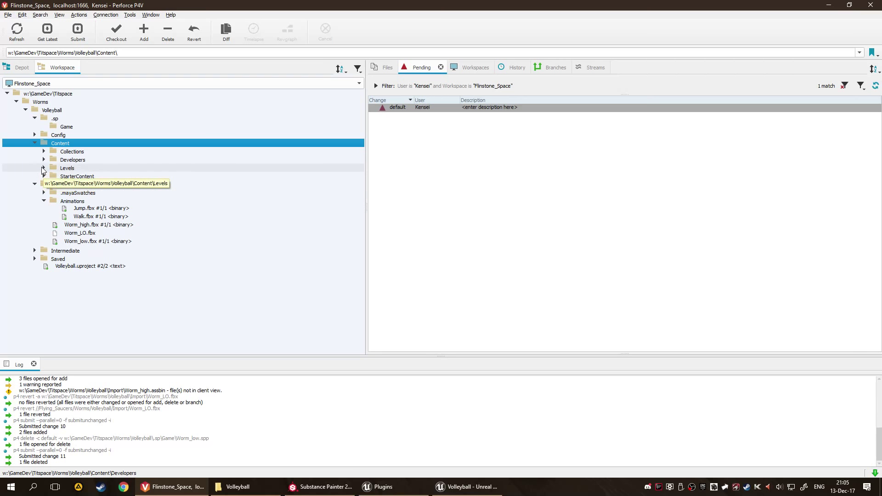
left_click(44, 177)
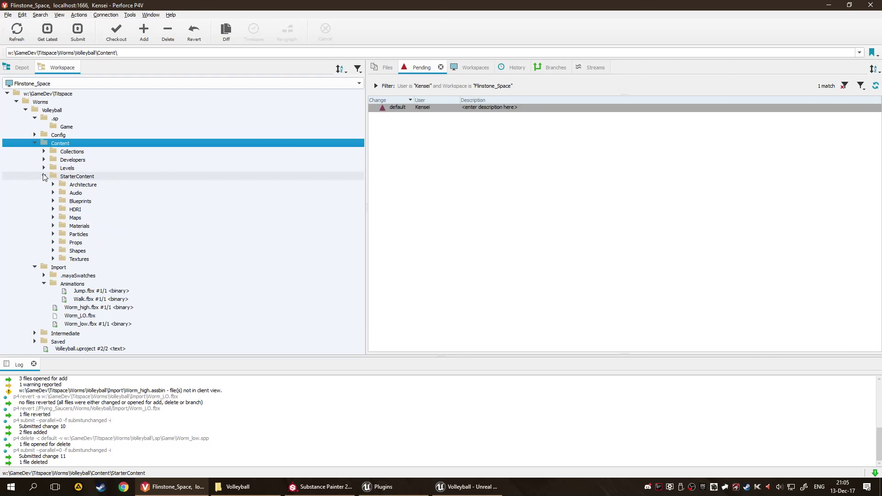
left_click(44, 176)
left_click(43, 168)
left_click(43, 168)
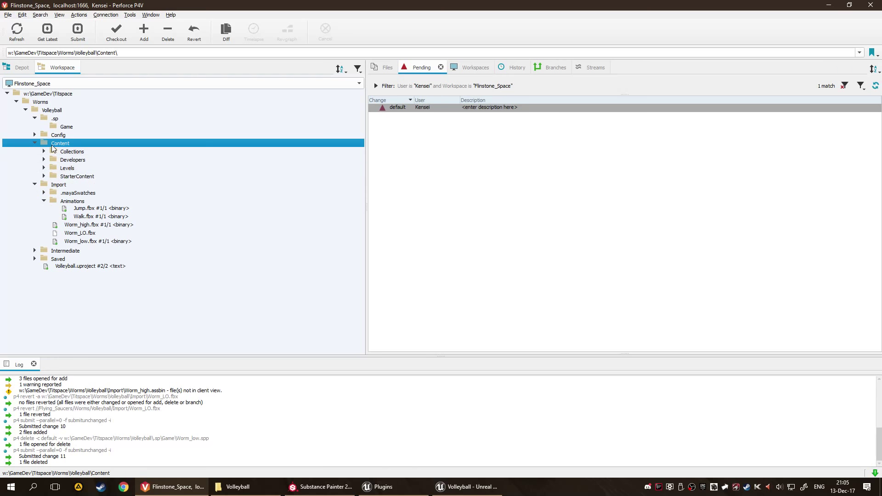
right_click(52, 145)
left_click(13, 307)
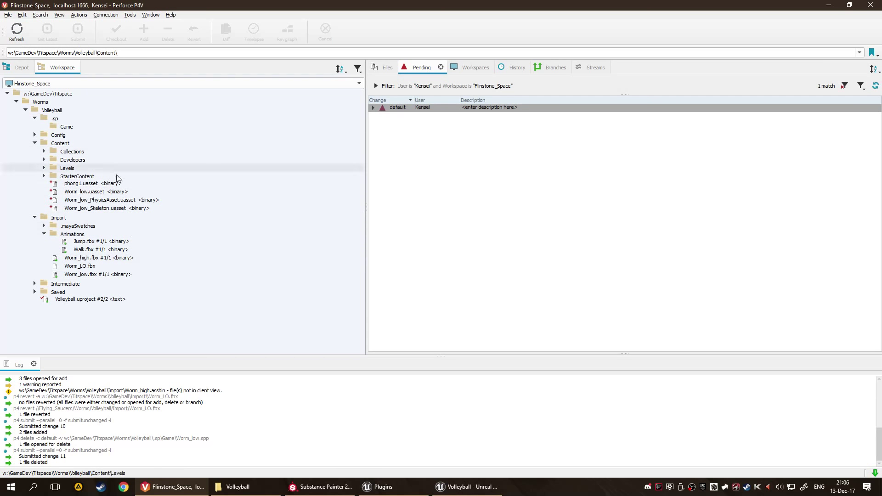
left_click(465, 487)
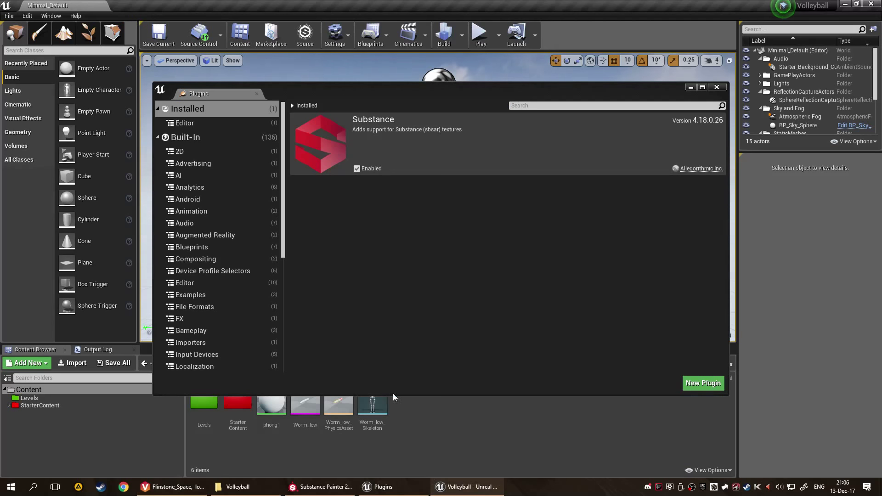
Step: Close the Plugins window and narrow the Content Browser selection down to the Worm_low skeletal mesh
left_click(717, 87)
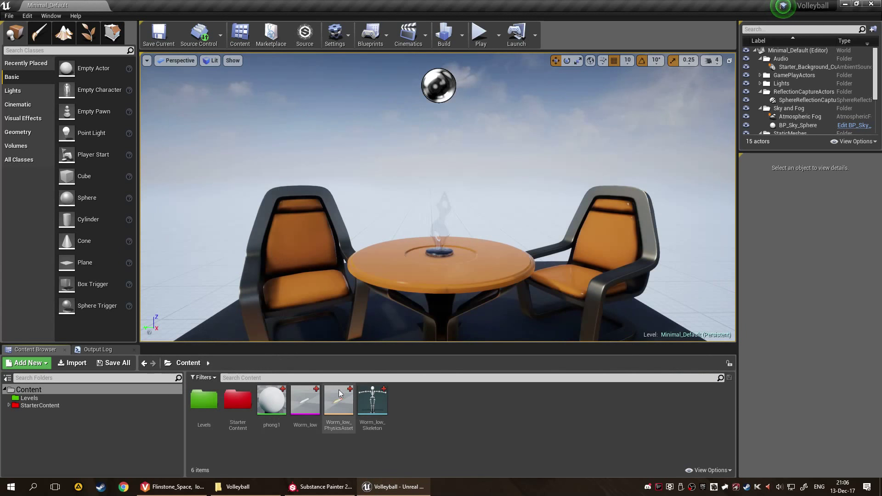
left_click(284, 410)
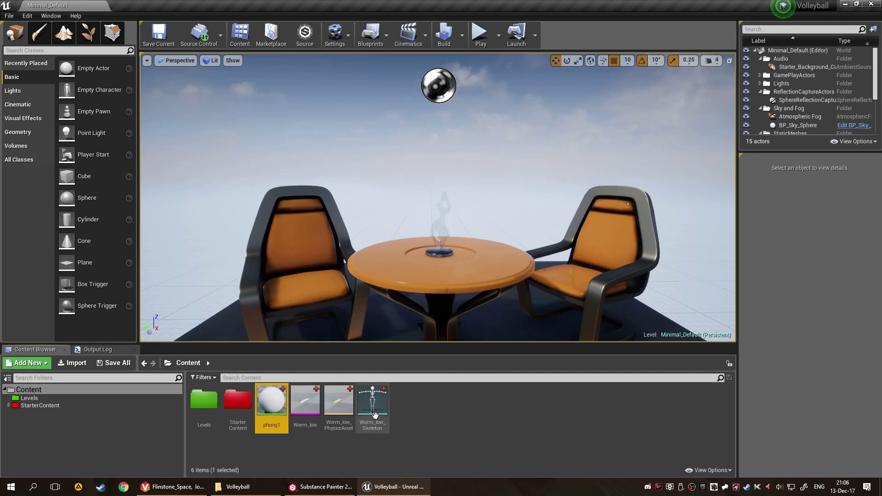
left_click(372, 402, "shift")
right_click(333, 402)
left_click(533, 445)
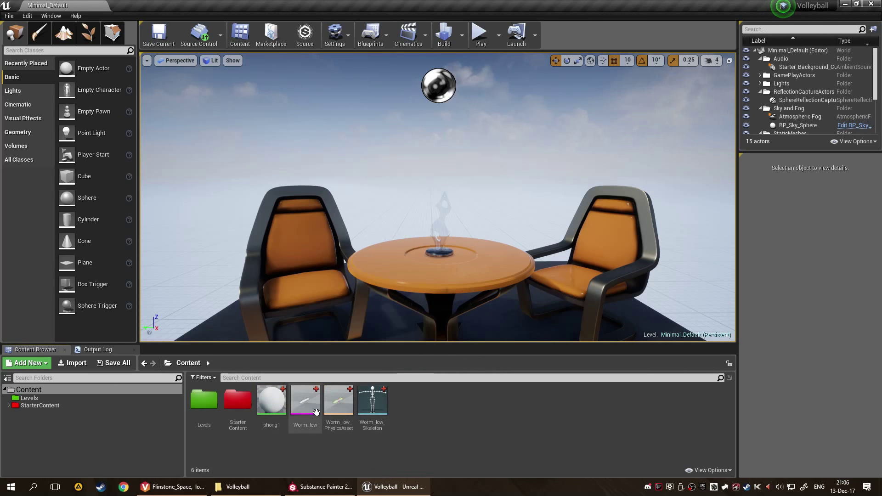
left_click(305, 402)
left_click(272, 402, "ctrl")
right_click(303, 399)
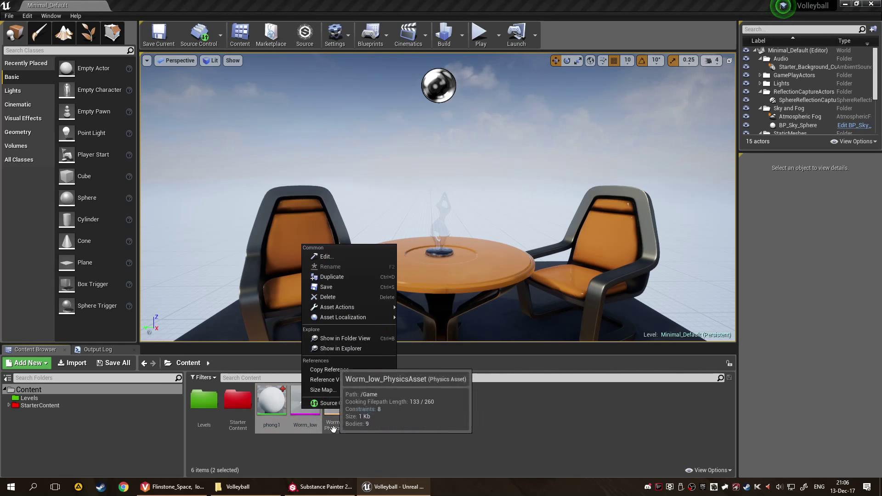
mouse_move(344, 404)
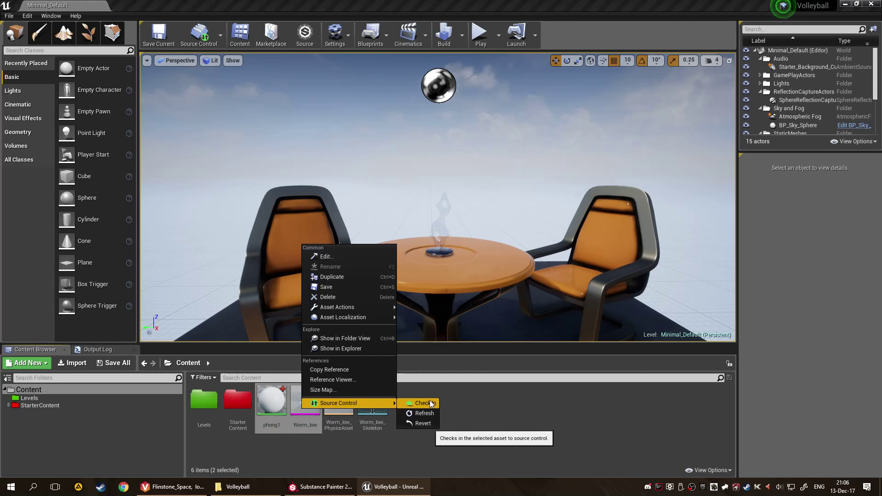
left_click(301, 399)
Step: Send Worm_low to Substance Painter and orbit the loaded worm mesh to inspect it
right_click(301, 397)
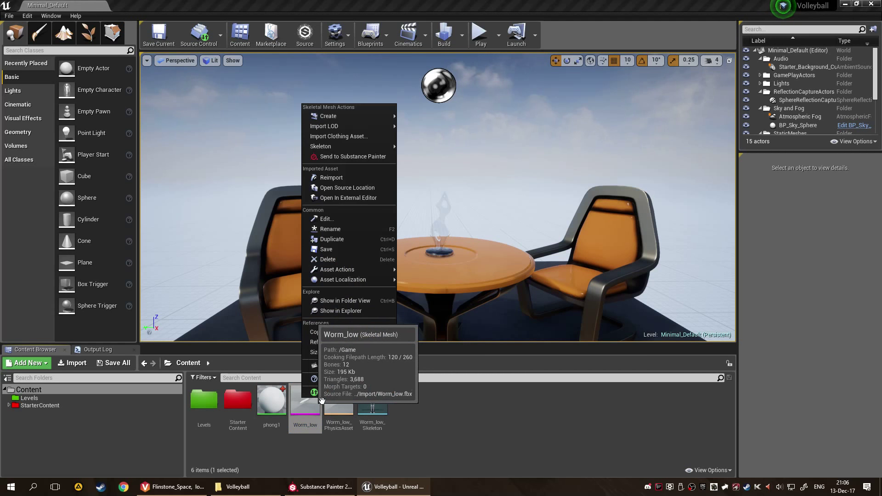
left_click(371, 156)
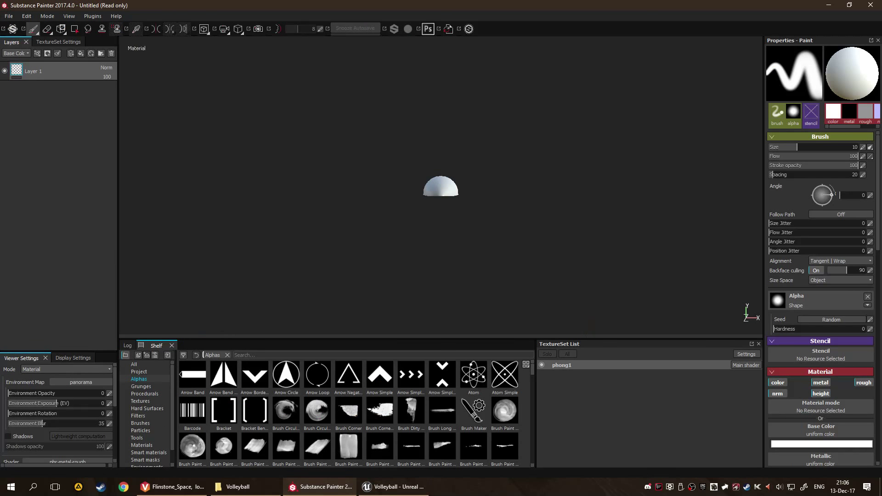
left_click_drag(469, 235, 455, 184, "alt")
scroll(455, 177, "up", 5)
scroll(413, 180, "down", 3)
left_click_drag(364, 183, 416, 177, "alt")
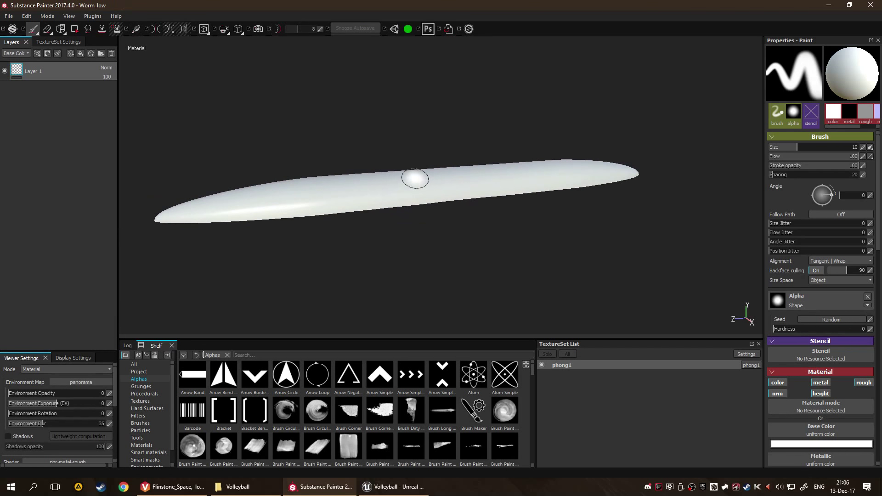
Step: Back in Unreal, select the phong1 material and request its deletion
left_click(269, 487)
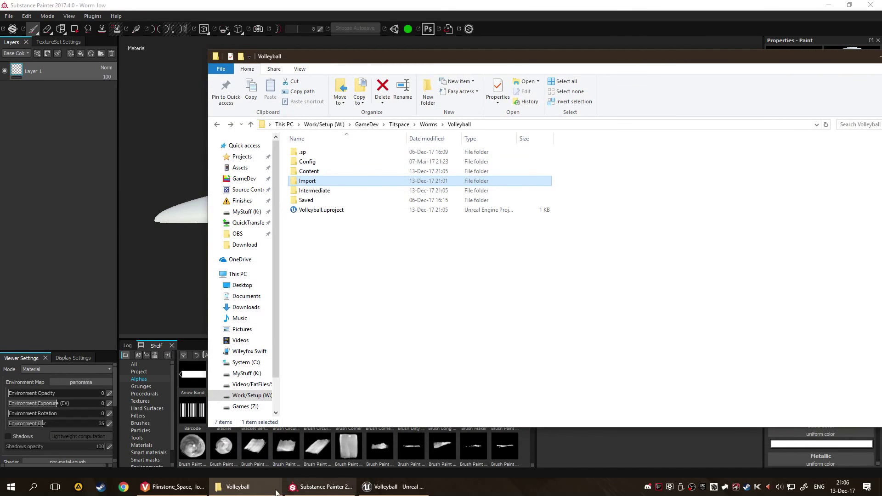
left_click(248, 487)
left_click(368, 486)
left_click(336, 448)
left_click(271, 400)
key("Delete")
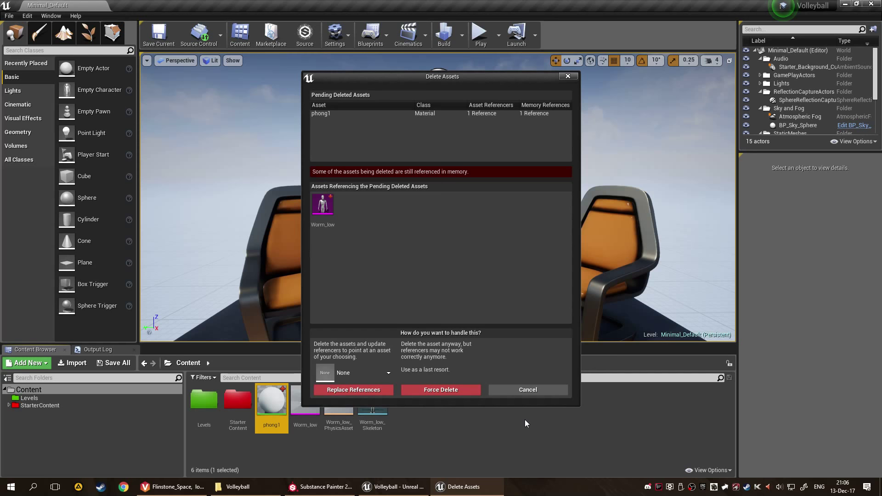
Step: Force Delete phong1 in the Delete Assets dialog despite Worm_low's reference
left_click(441, 390)
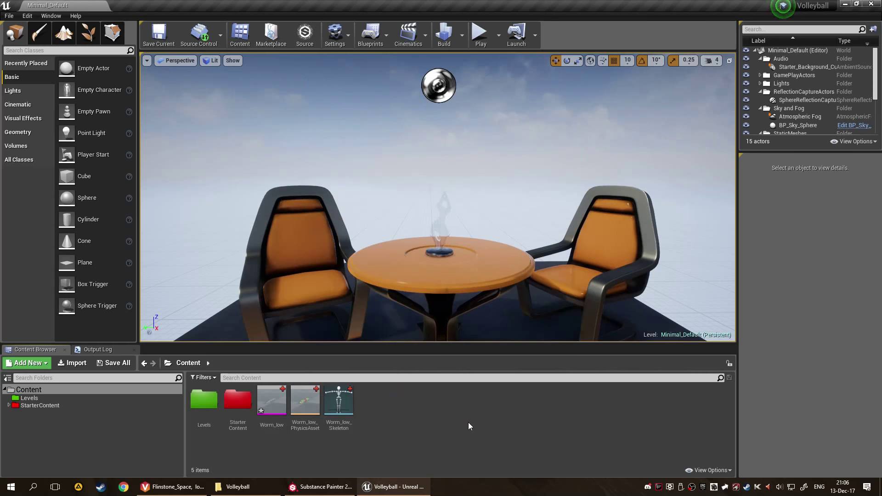
Step: Glance at the worm in Substance Painter, then return to Unreal with Worm_low selected
left_click(322, 486)
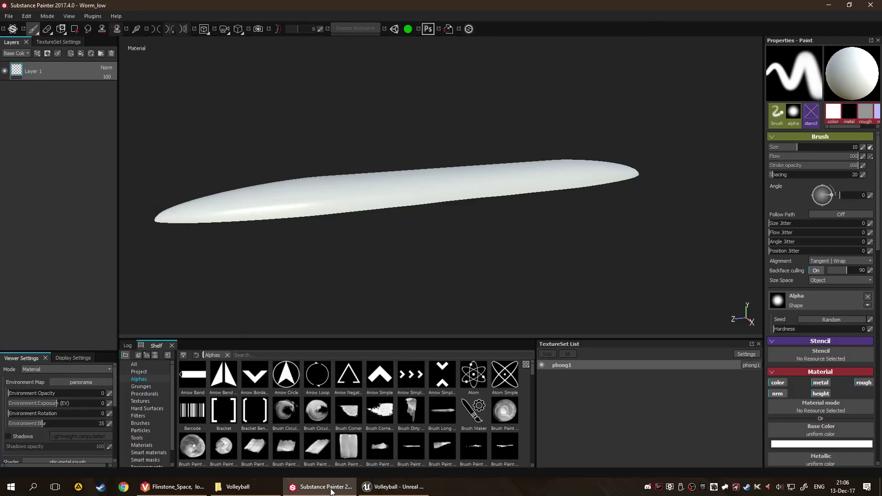
scroll(439, 326, "down", 2)
scroll(467, 305, "up", 3)
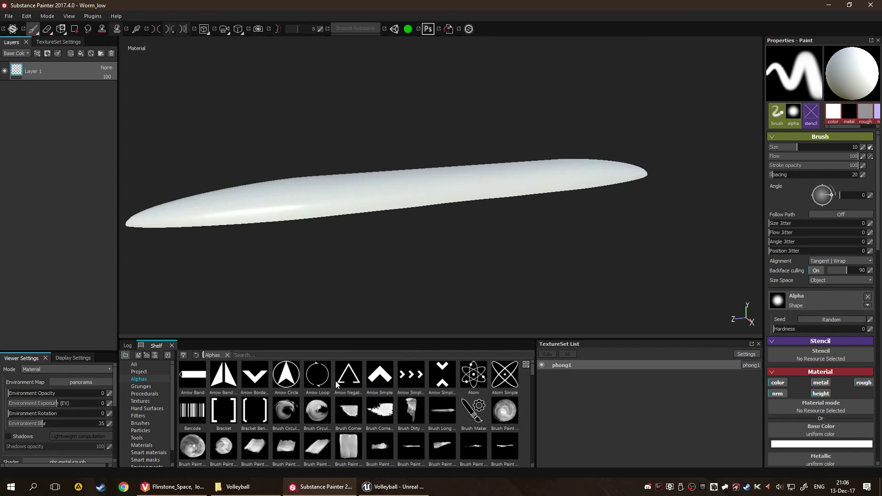
left_click(393, 486)
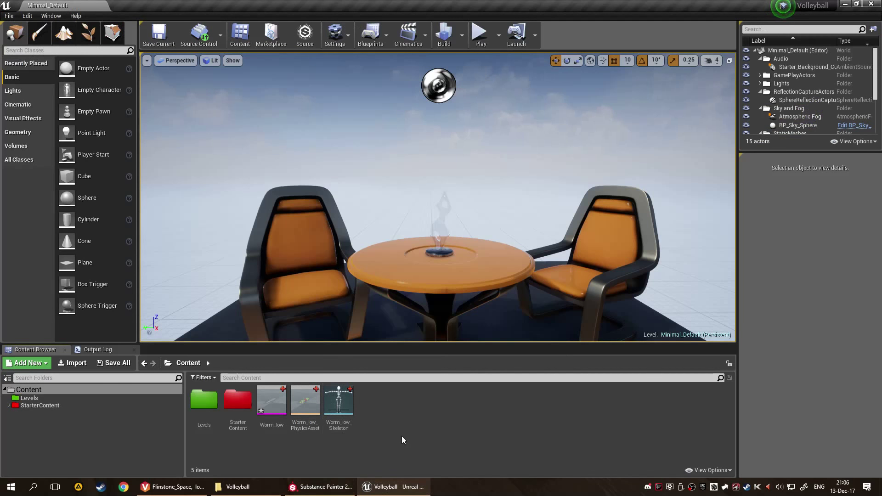
right_click(276, 403)
left_click(378, 227)
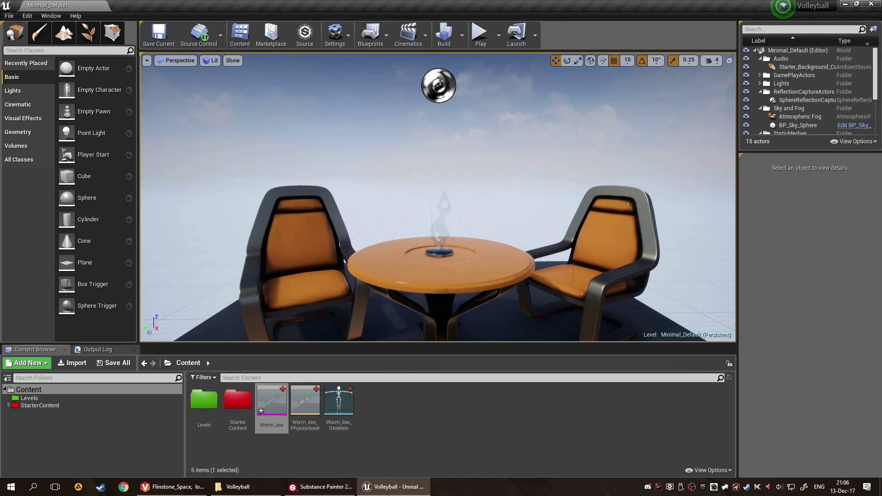
Step: Orbit the worm mesh in Substance Painter to view another side, then go back to Unreal
key("alt+Tab")
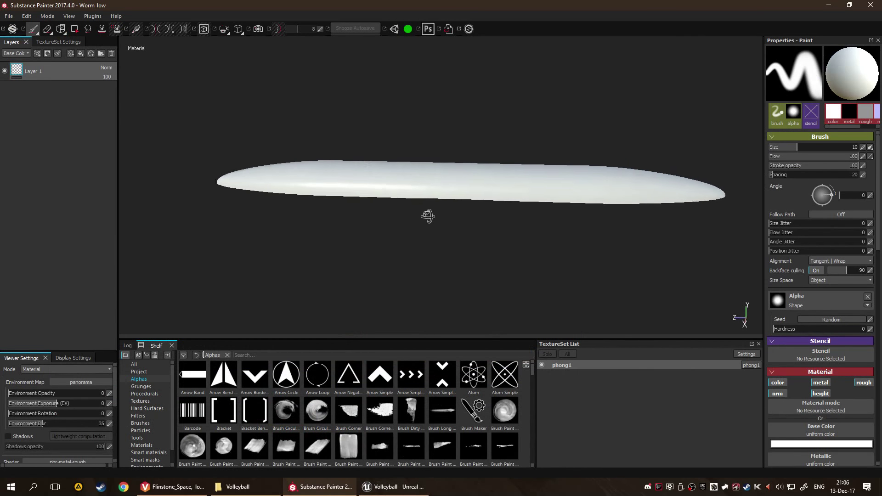
left_click_drag(428, 216, 460, 285, "alt")
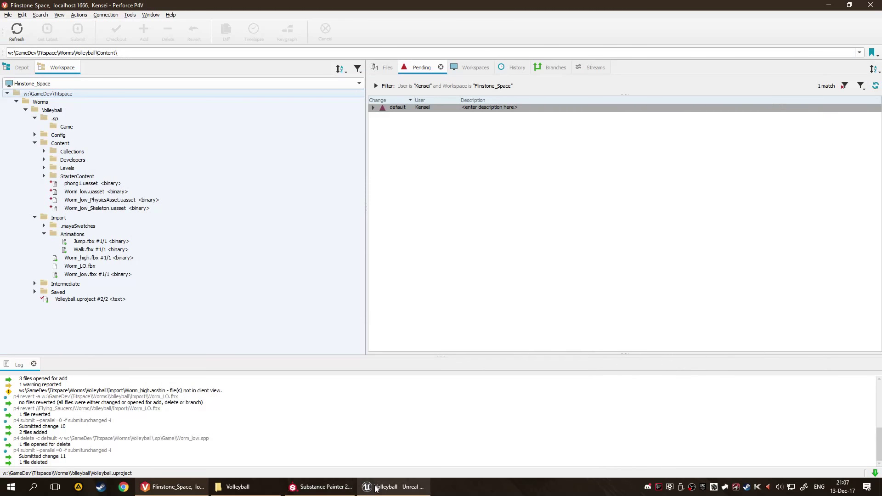
left_click(391, 487)
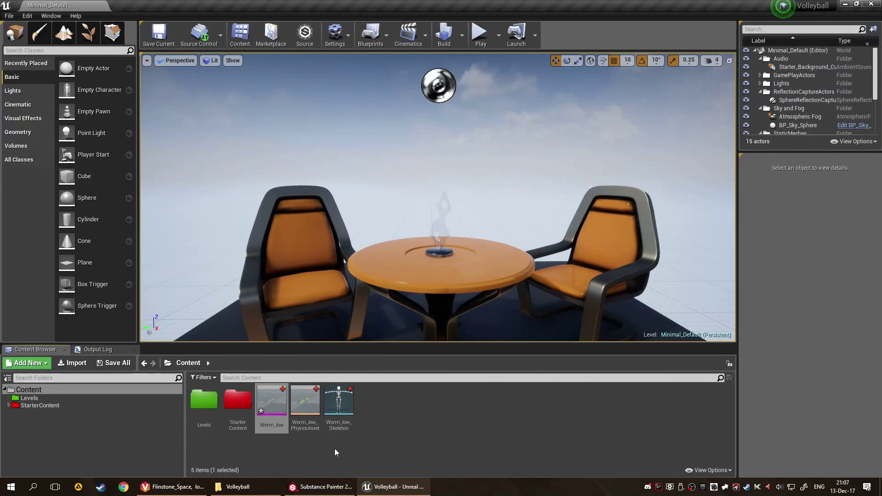
left_click(422, 433)
left_click(320, 486)
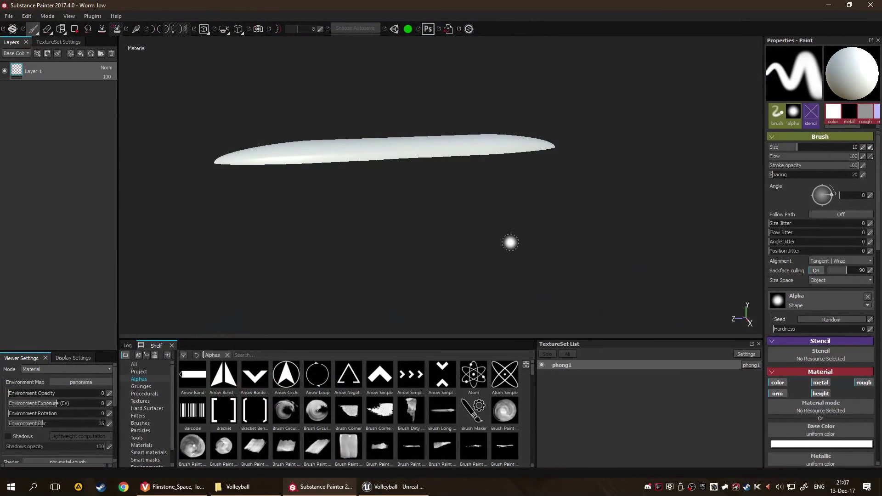
key("alt+Tab")
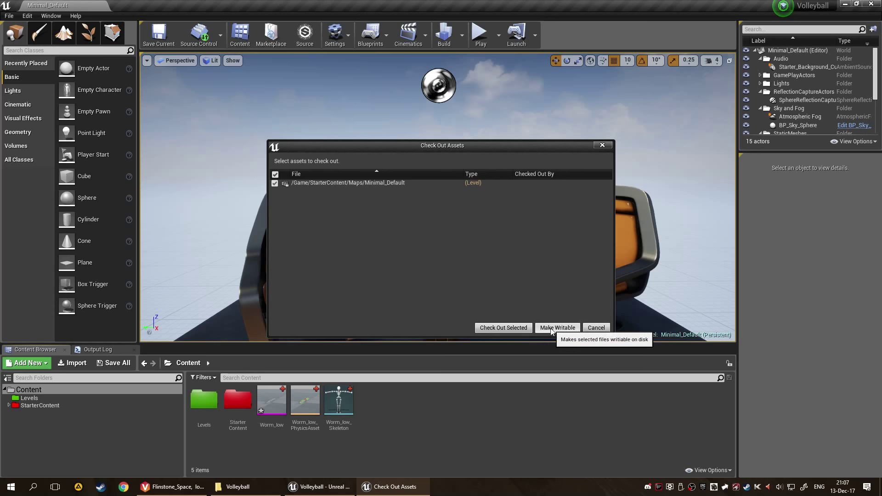
Step: Make the Minimal_Default level writable and start a Check In for the three Worm_low assets
left_click(503, 328)
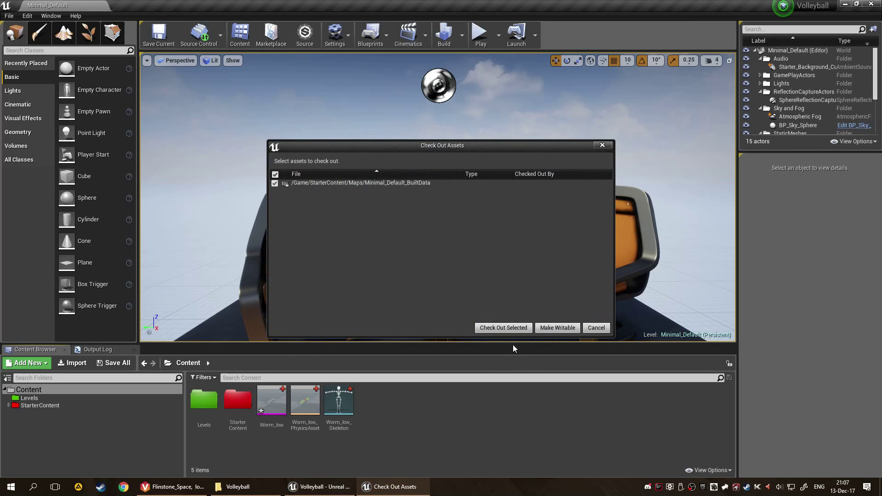
left_click(517, 328)
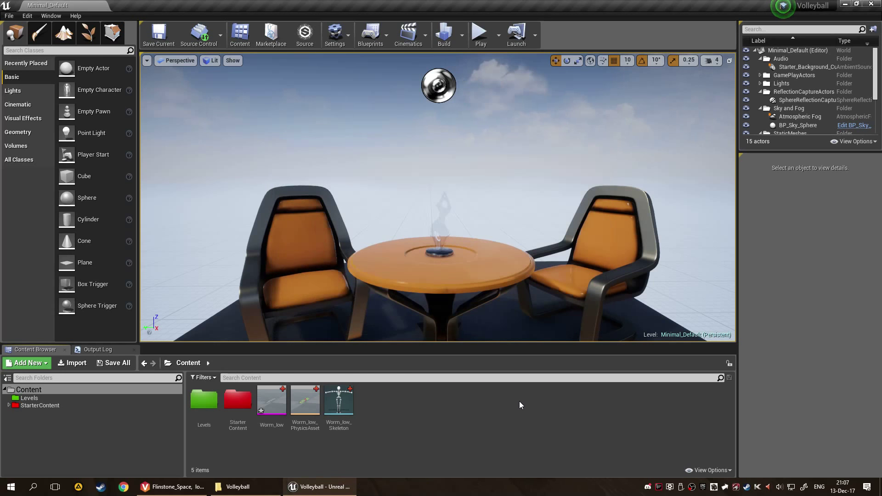
left_click(271, 400)
left_click(305, 400, "ctrl")
left_click(339, 400, "ctrl")
right_click(339, 400)
mouse_move(384, 395)
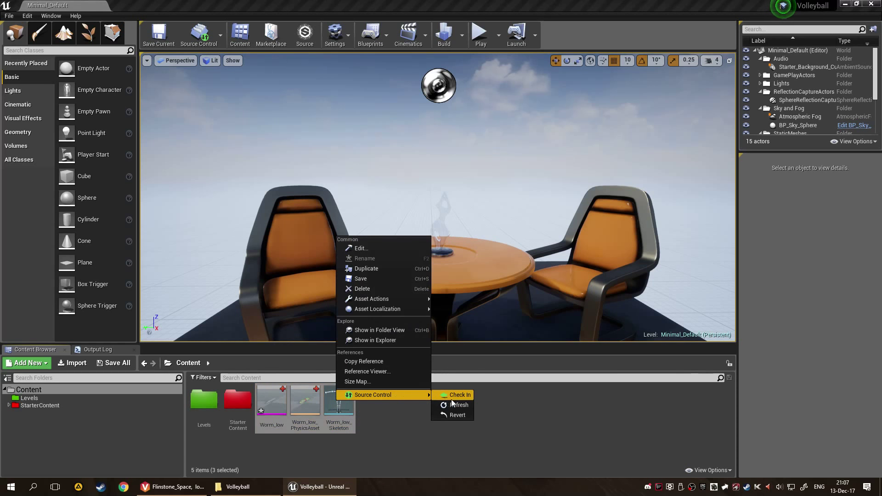
left_click(461, 396)
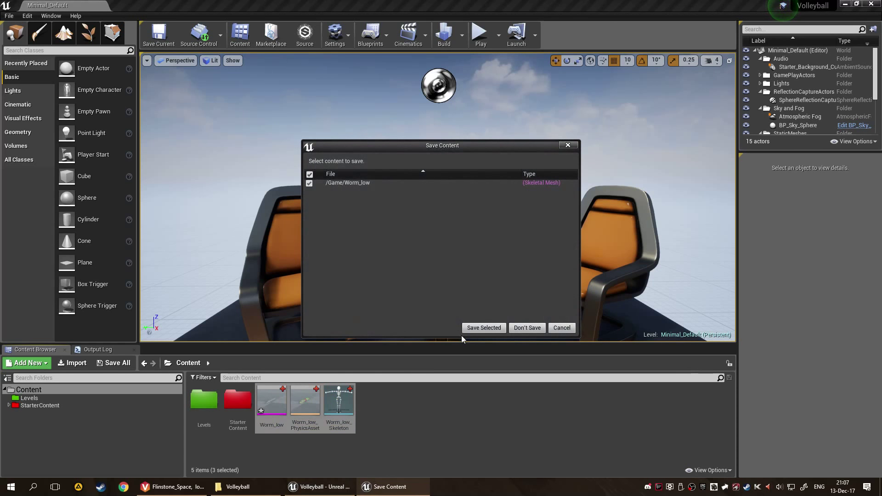
Step: Save Worm_low and submit the changelist described 'Imported the player character to the Engine.'
left_click(483, 328)
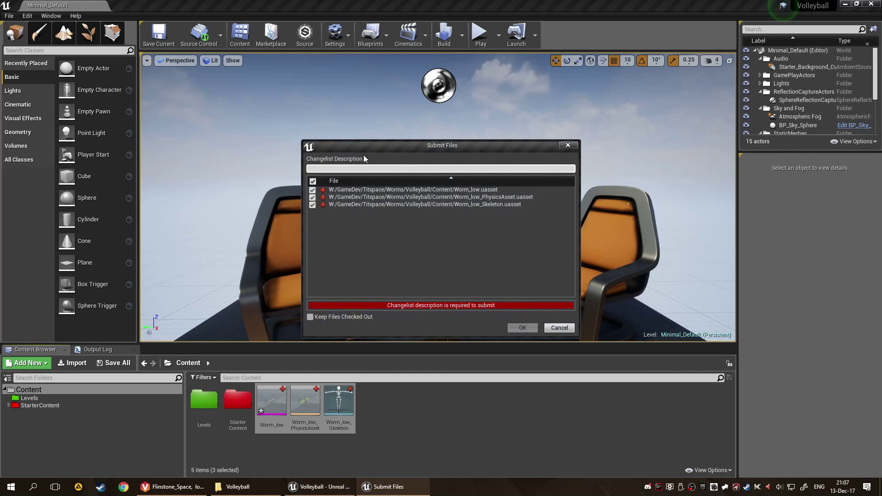
left_click(402, 170)
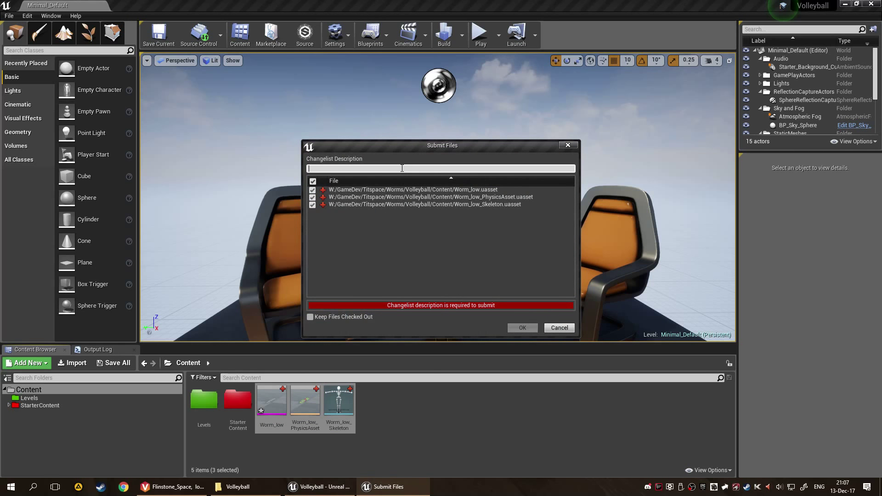
type("Impo")
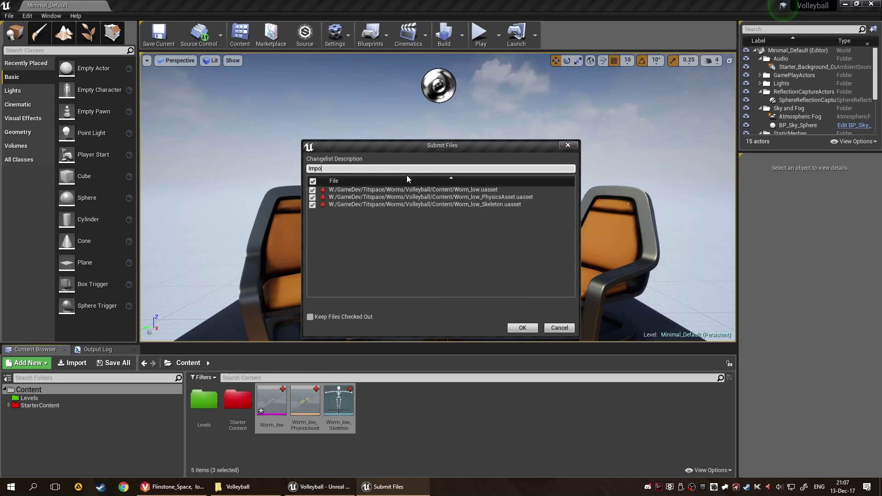
type("rted the player character to the Engine.")
left_click(524, 327)
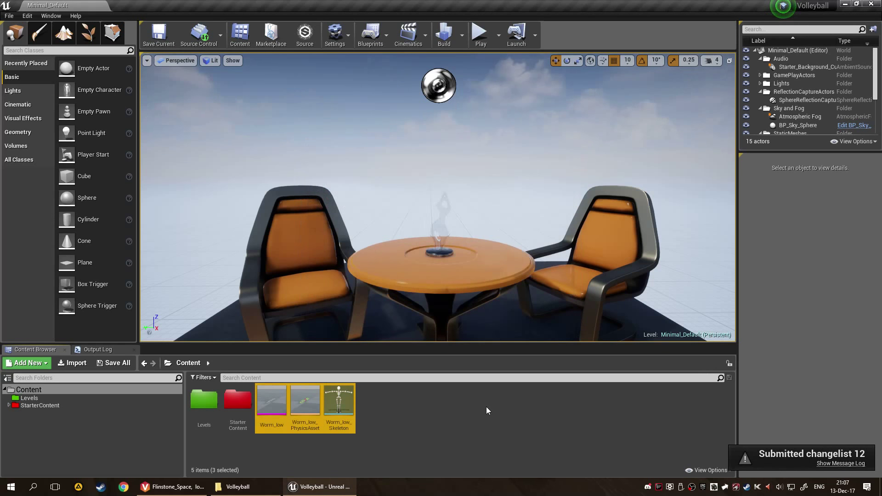
Step: Read the changelist submission's source control messages, then bring Perforce P4V to the front
left_click(822, 465)
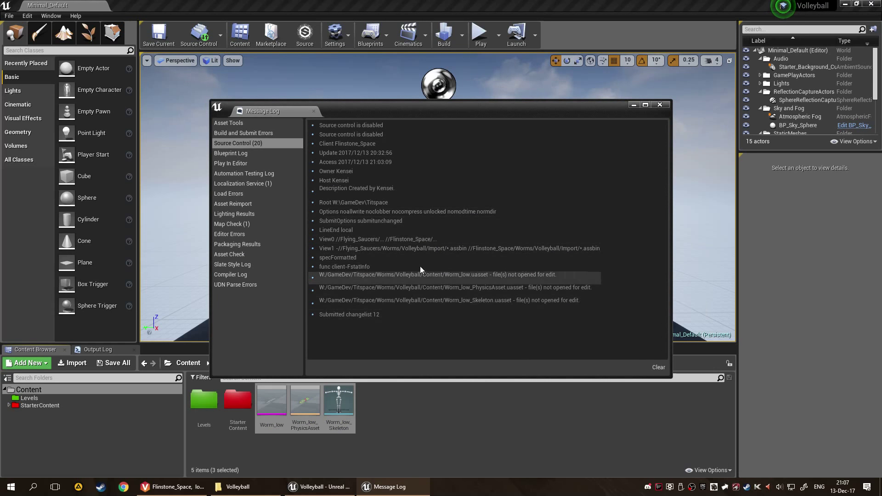
left_click(661, 105)
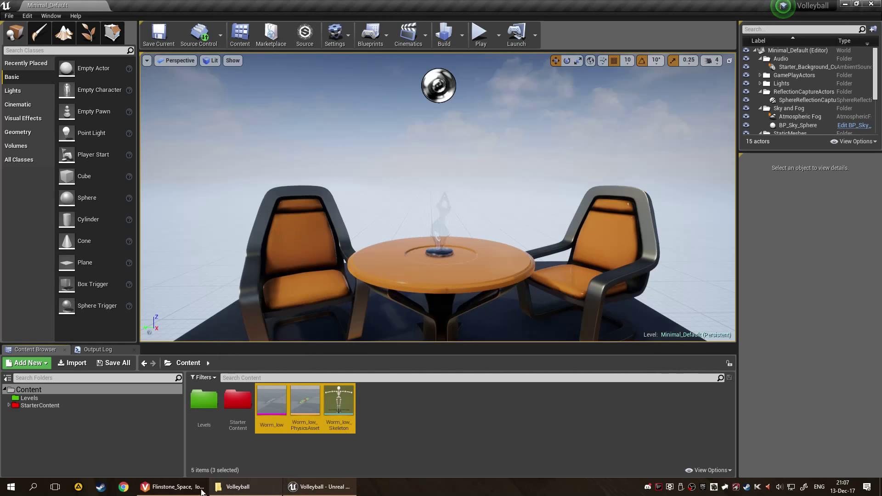
left_click(241, 486)
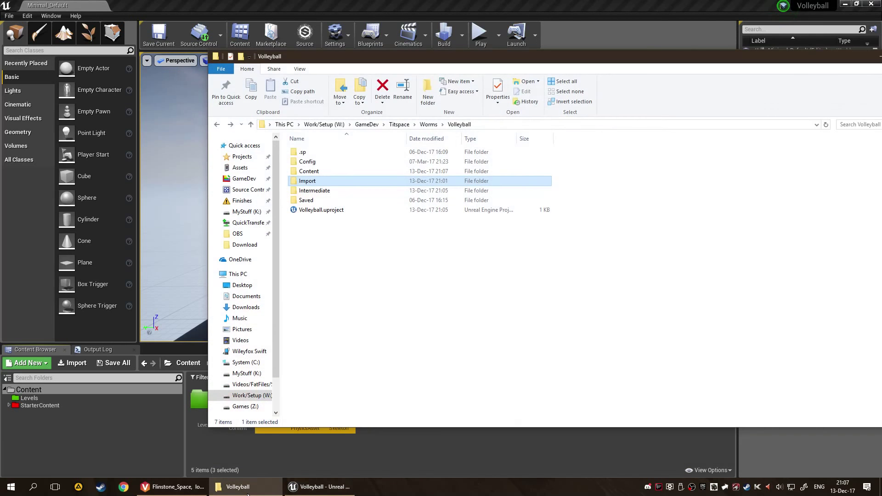
left_click(241, 486)
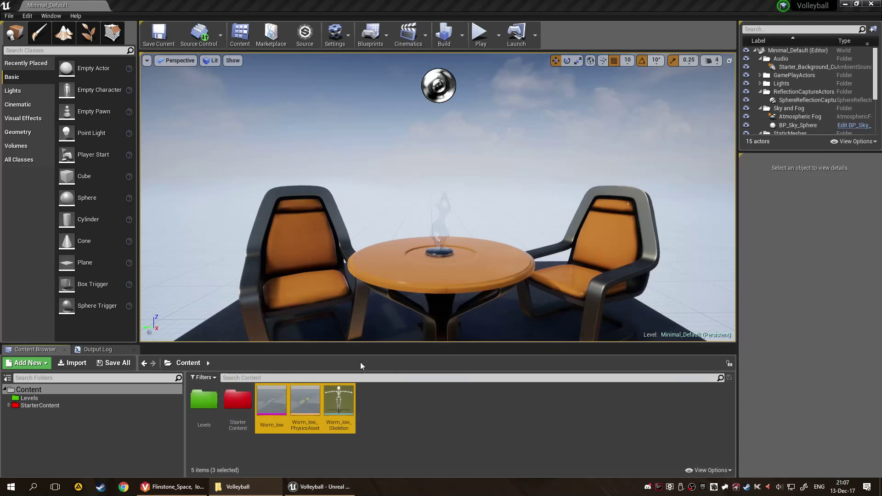
left_click(172, 486)
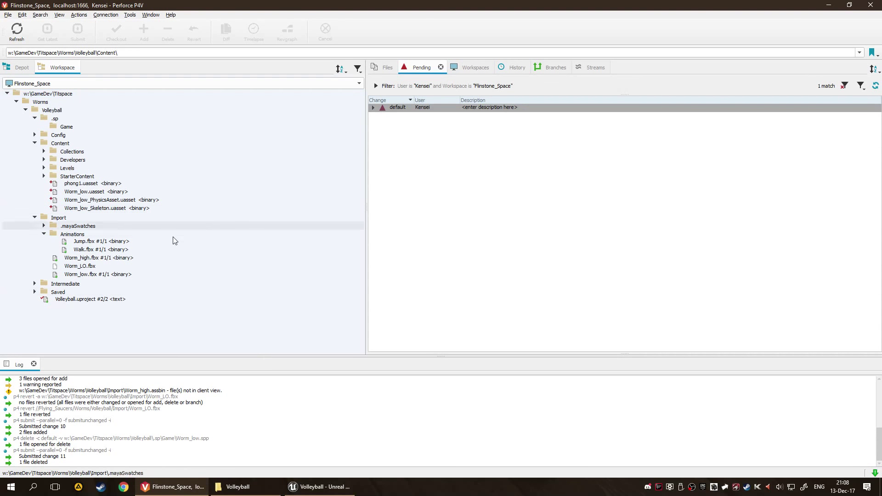
Step: Refresh the P4V workspace, inspect Worm_low.spp in the Game folder, then close P4V
left_click(14, 28)
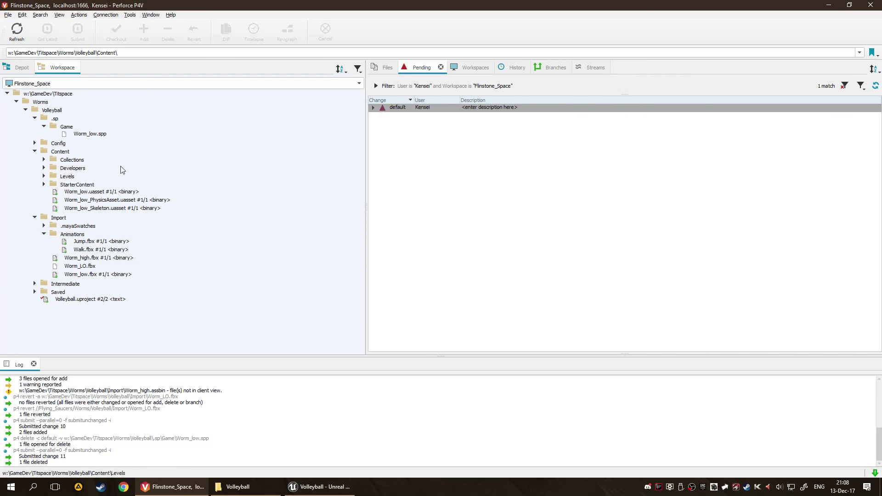
left_click(116, 136)
left_click(149, 326)
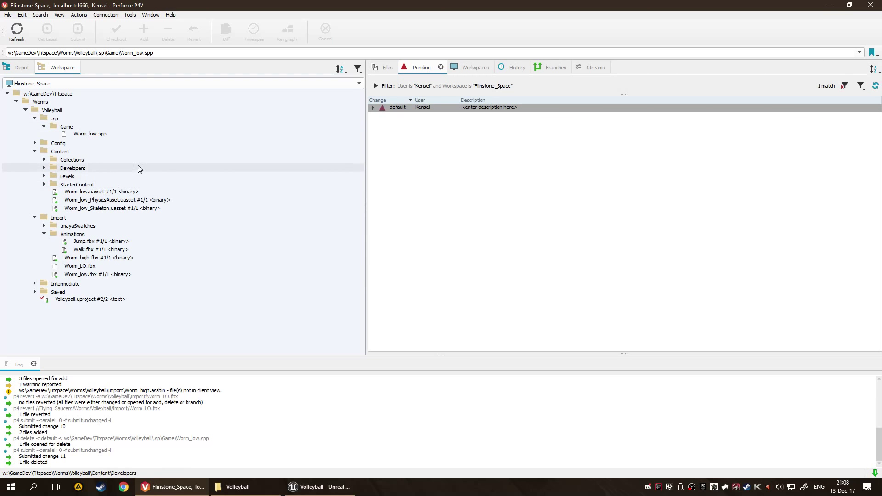
left_click(141, 134)
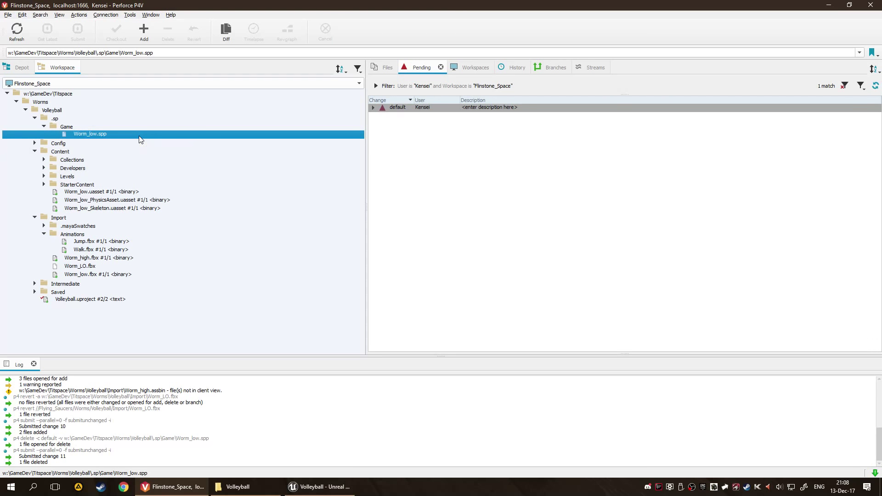
left_click(90, 127)
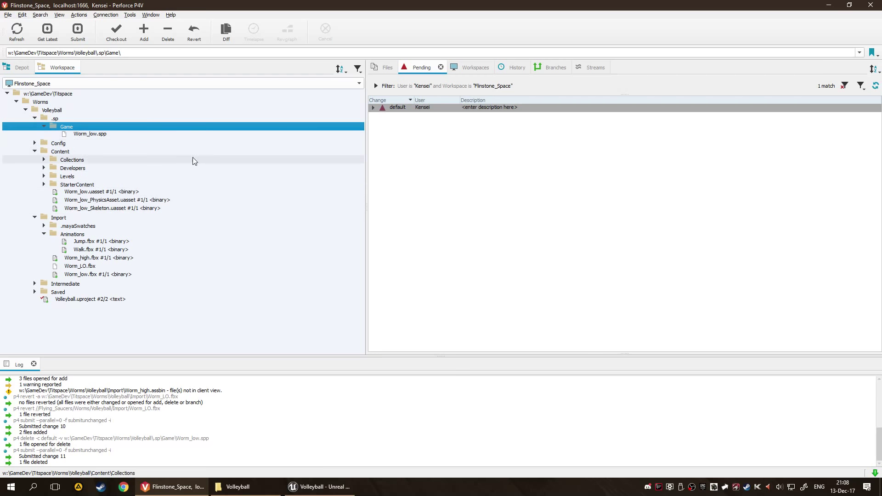
left_click(94, 134)
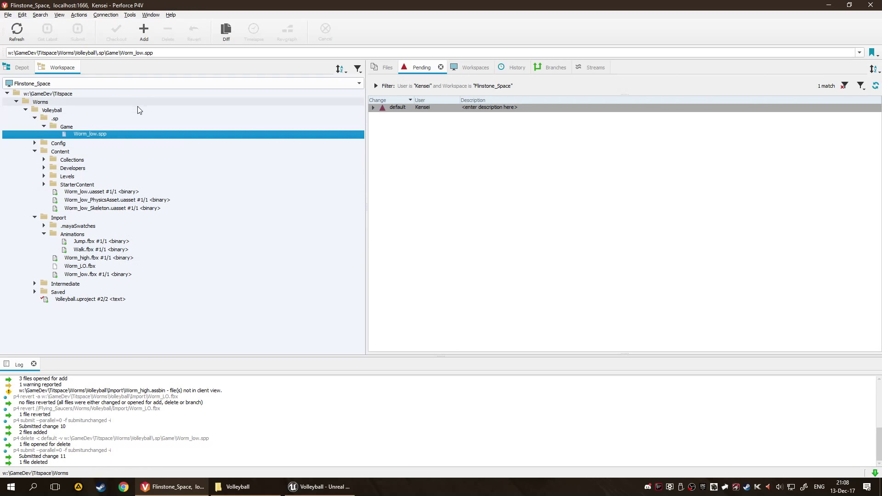
key("alt+F4")
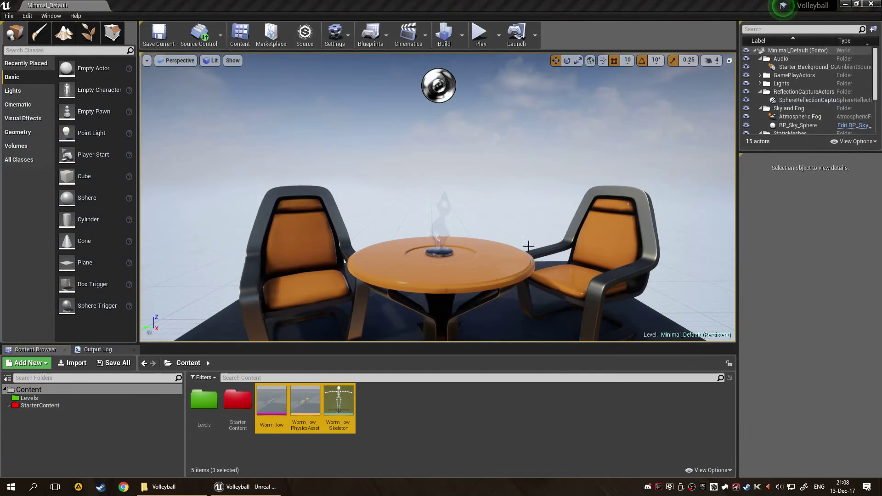
Step: Deselect the three Worm assets, then close the Unreal editor and the Volleyball Explorer window
left_click(423, 425)
left_click(875, 5)
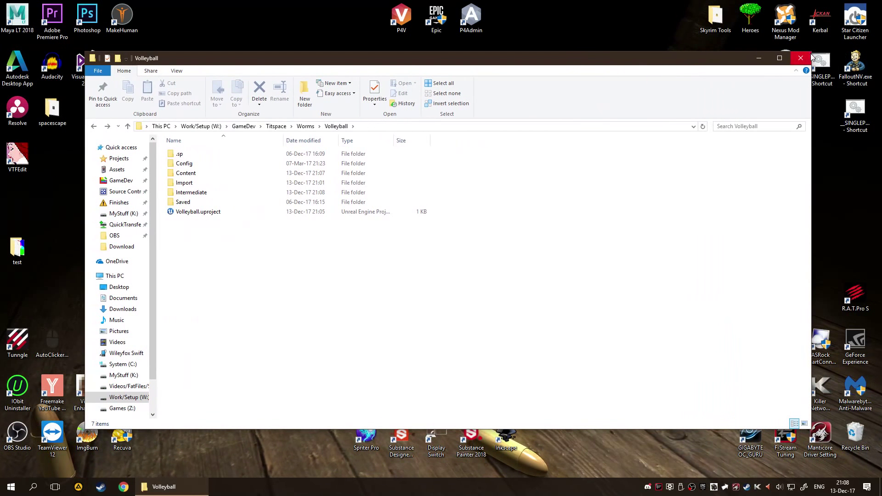
left_click(801, 58)
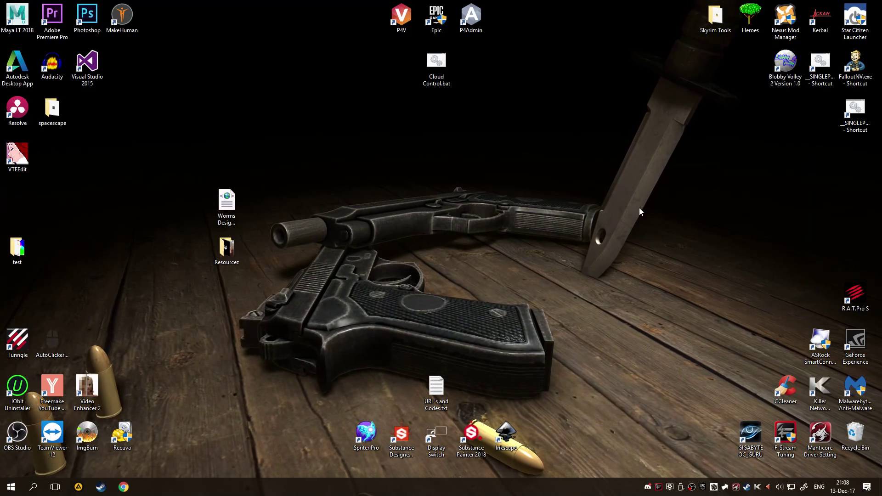